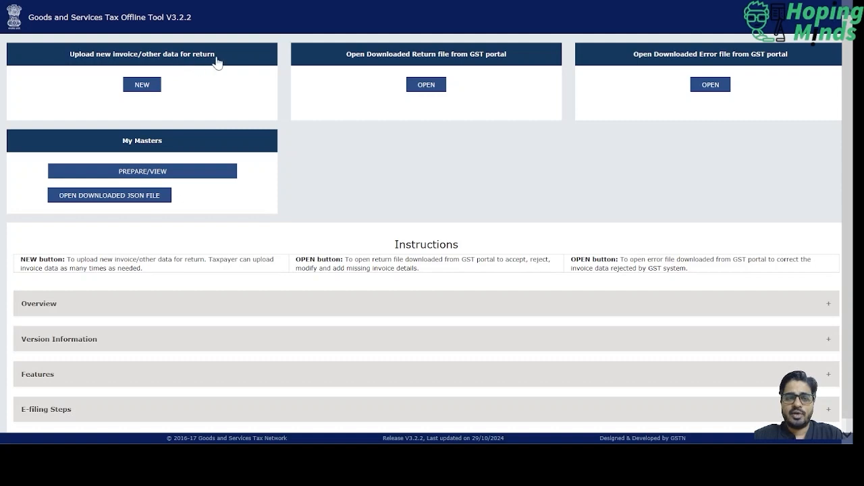
- Start a new GSTR-1/IFF return, enter the supplier's GSTIN, and set financial year 2025-26 and tax period June
{"action": "left_click", "coordinate": [141, 87]}
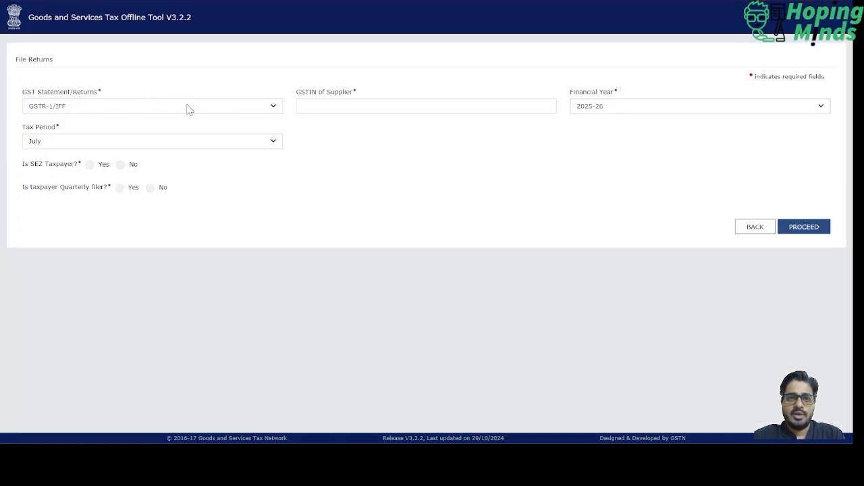
{"action": "left_click", "coordinate": [115, 110]}
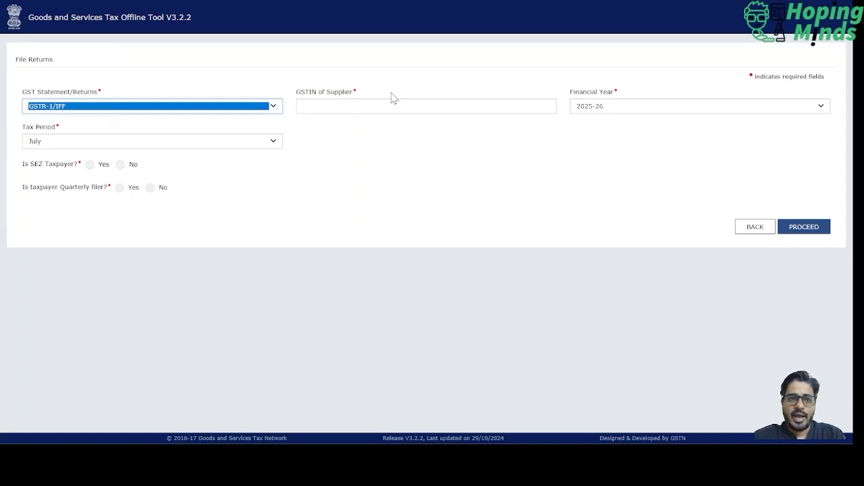
{"action": "left_click", "coordinate": [421, 108]}
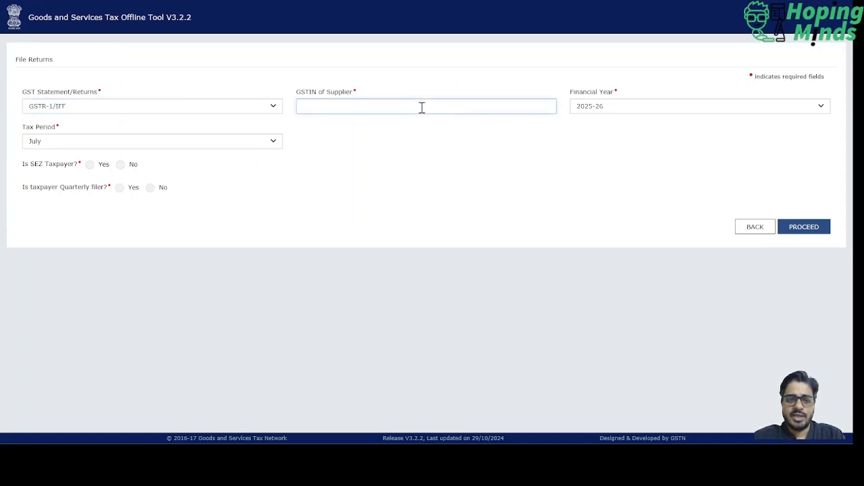
{"action": "key", "text": "ctrl+v"}
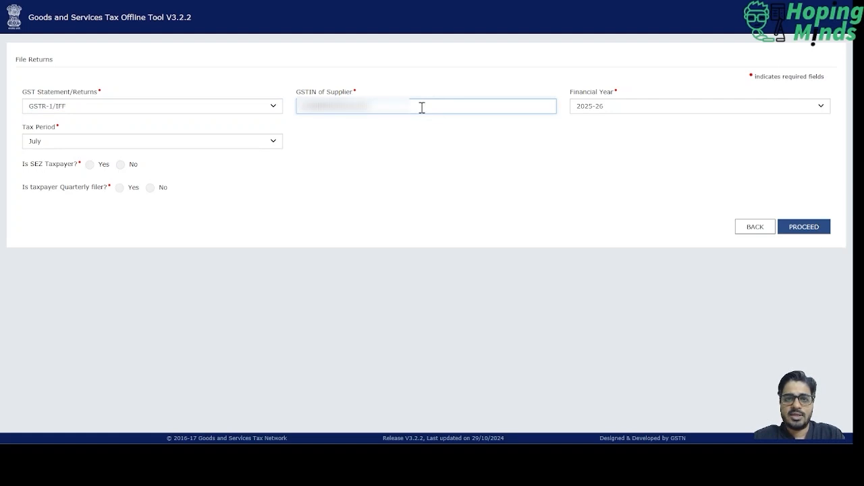
{"action": "key", "text": "Tab"}
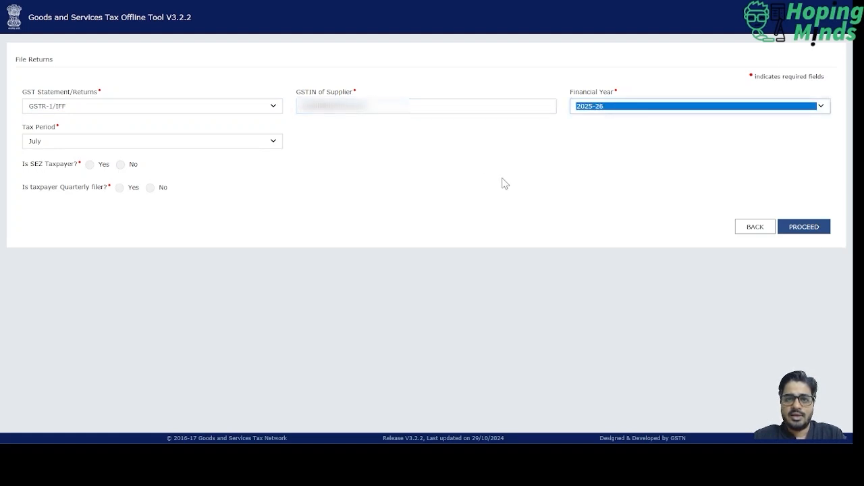
{"action": "key", "text": "Tab"}
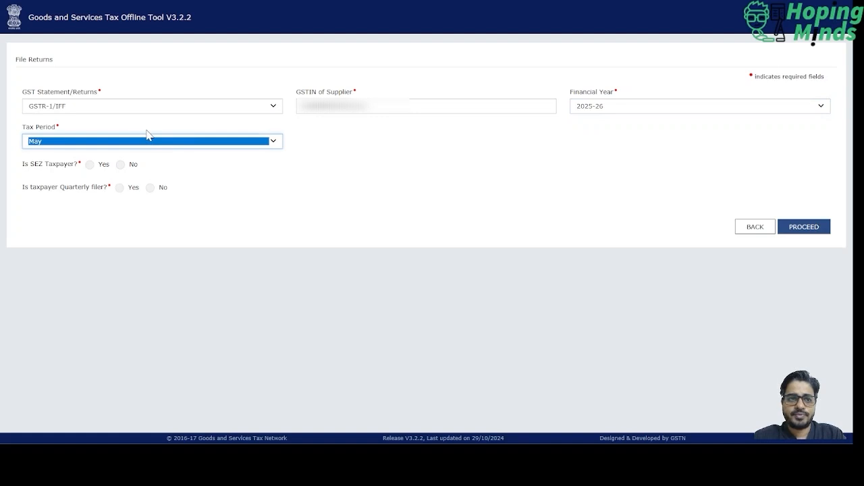
{"action": "left_click", "coordinate": [147, 130]}
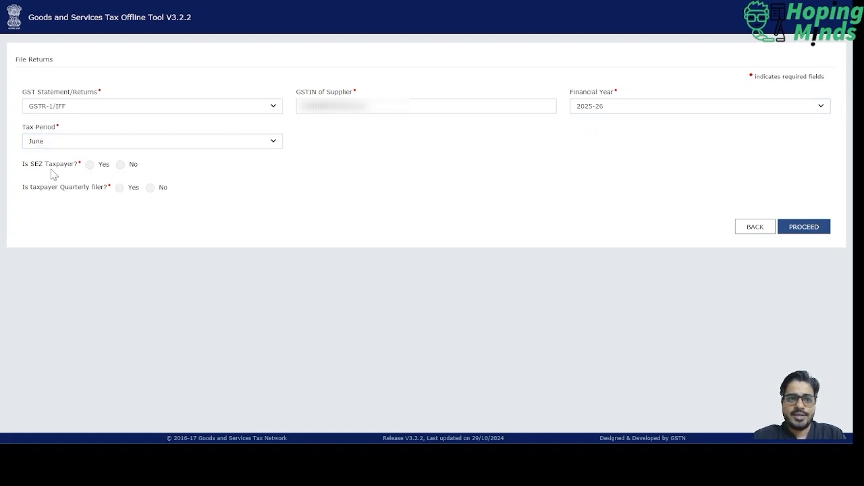
- Answer No to SEZ taxpayer, quarterly filer and turnover above 5CR, and confirm the return details
{"action": "left_click", "coordinate": [120, 166]}
{"action": "left_click", "coordinate": [150, 188]}
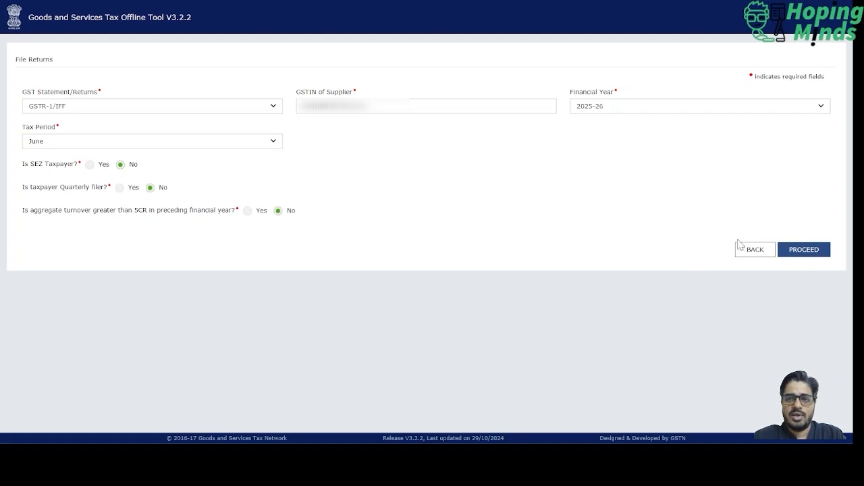
{"action": "left_click", "coordinate": [807, 250]}
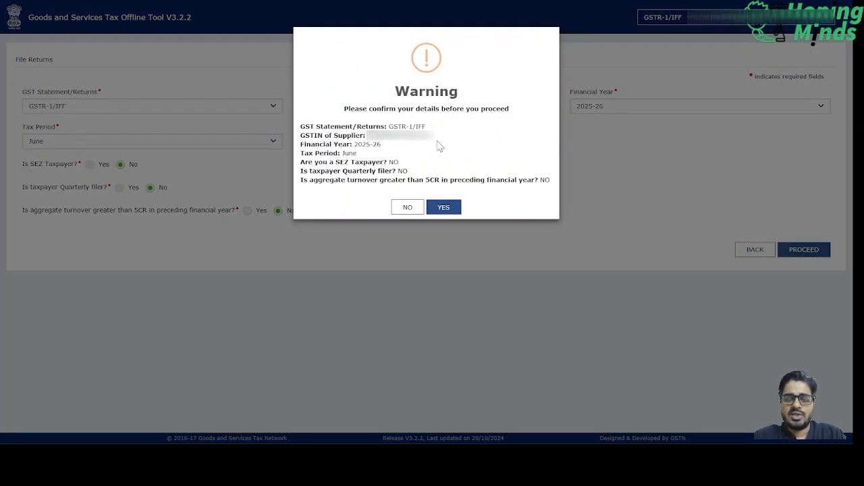
{"action": "left_click", "coordinate": [443, 207]}
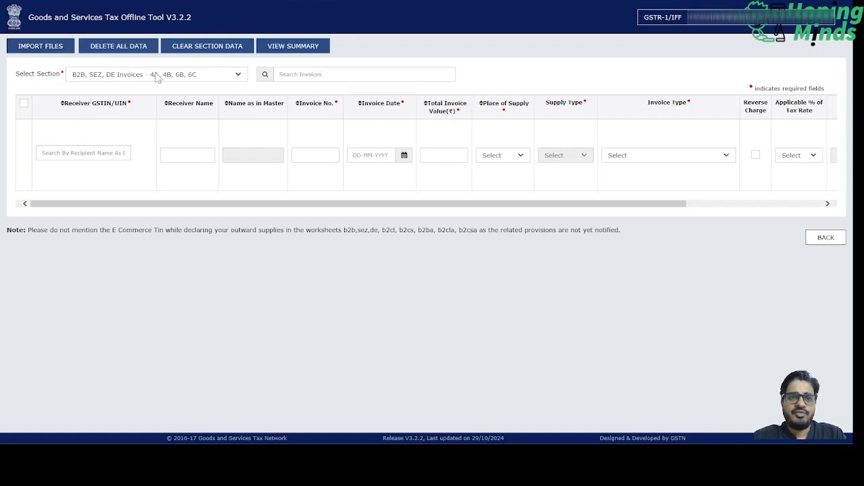
- Import the Excel return data for all sections in one go and confirm saving it
{"action": "left_click", "coordinate": [43, 54]}
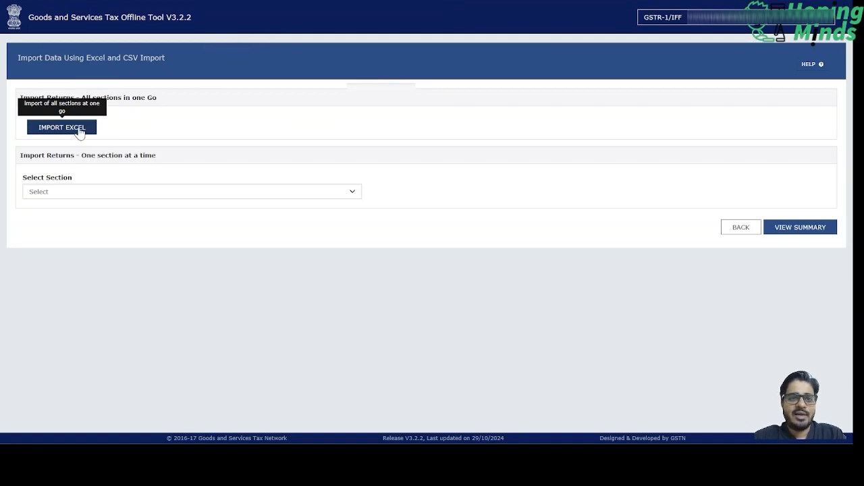
{"action": "left_click", "coordinate": [115, 195]}
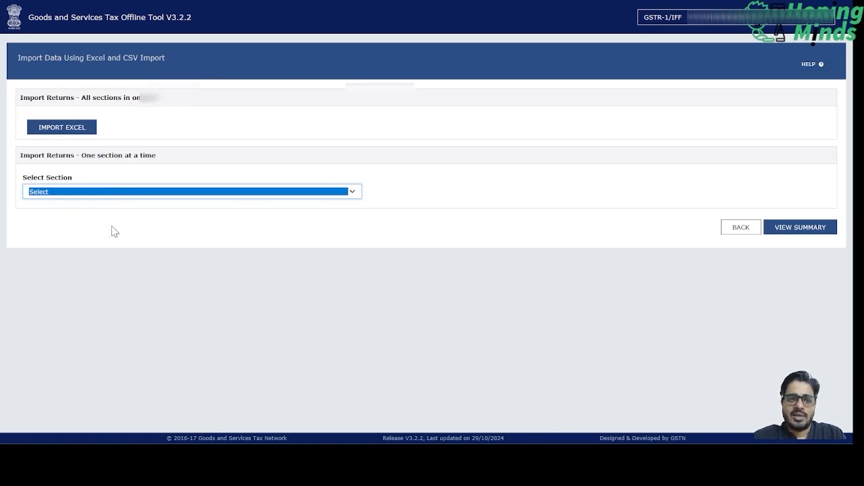
{"action": "left_click", "coordinate": [74, 132]}
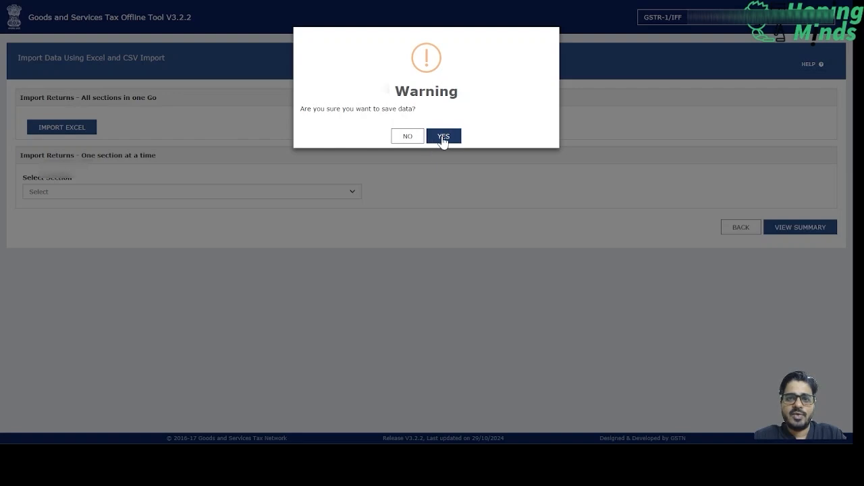
{"action": "left_click", "coordinate": [444, 137]}
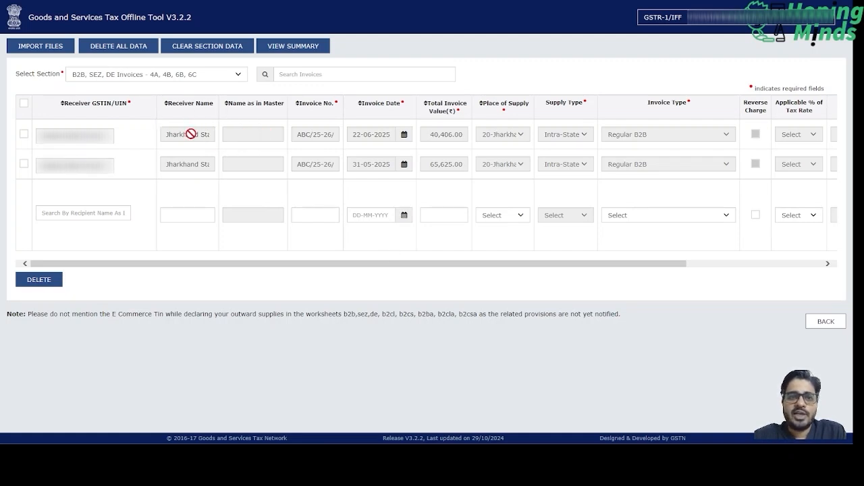
- Review the B2B, SEZ, DE Invoices and B2C(Small) Details sections from the return summary
{"action": "left_click", "coordinate": [282, 50]}
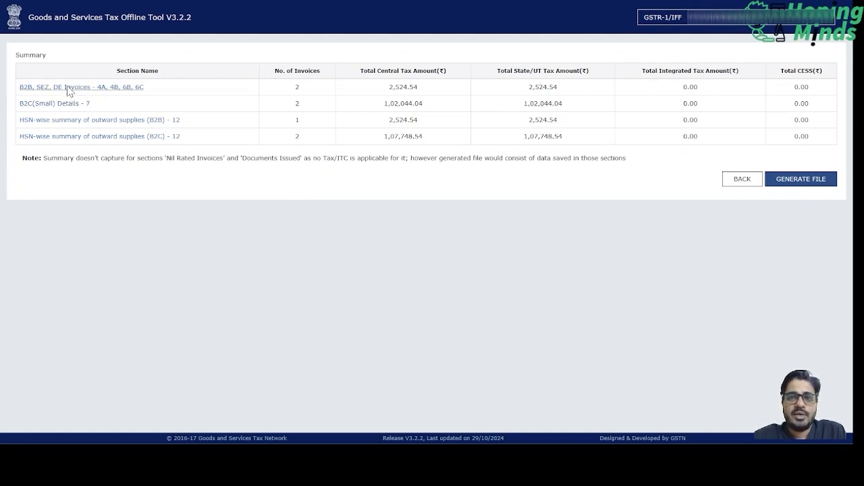
{"action": "left_click", "coordinate": [68, 92]}
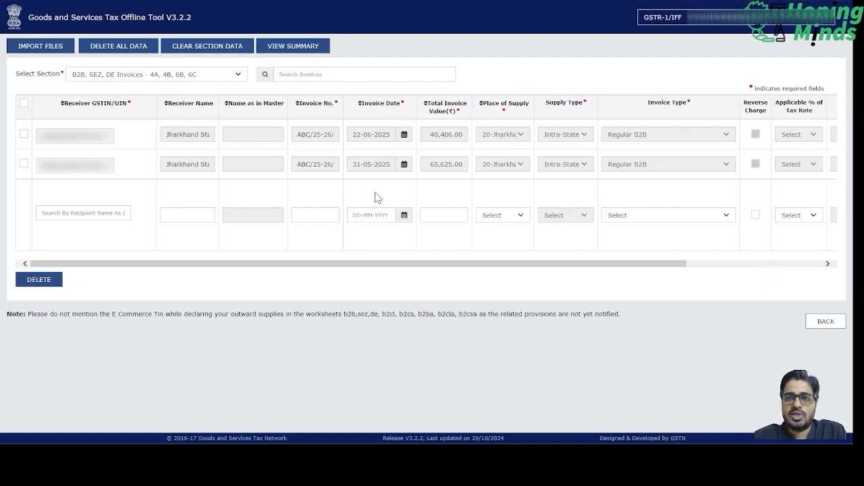
{"action": "left_click", "coordinate": [819, 323]}
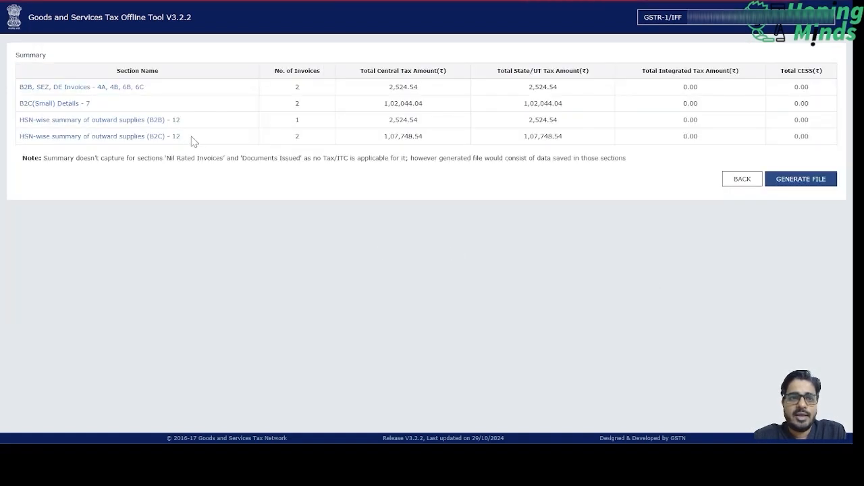
{"action": "left_click", "coordinate": [76, 111]}
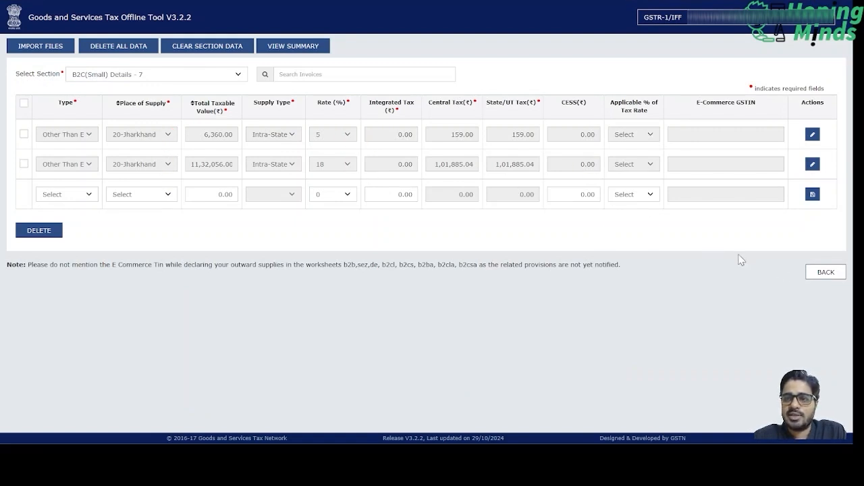
{"action": "left_click", "coordinate": [820, 277]}
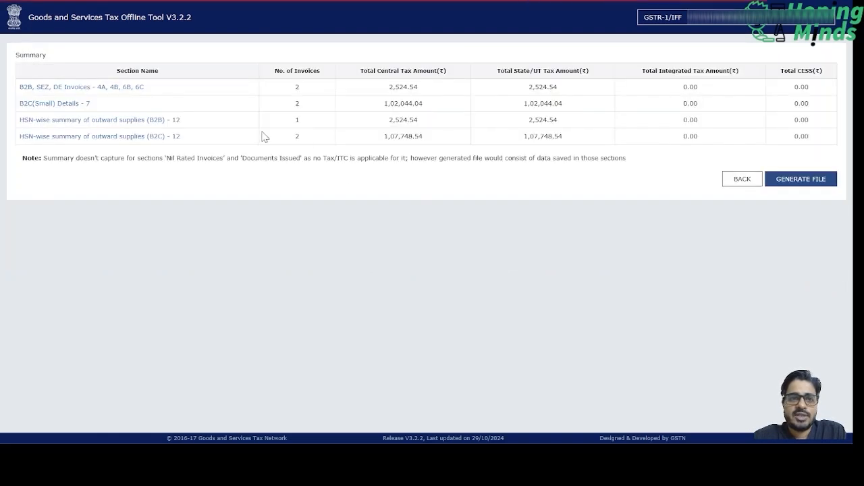
- Check the HSN-wise summaries of outward supplies for B2B and B2C, and return to the summary
{"action": "left_click", "coordinate": [120, 120]}
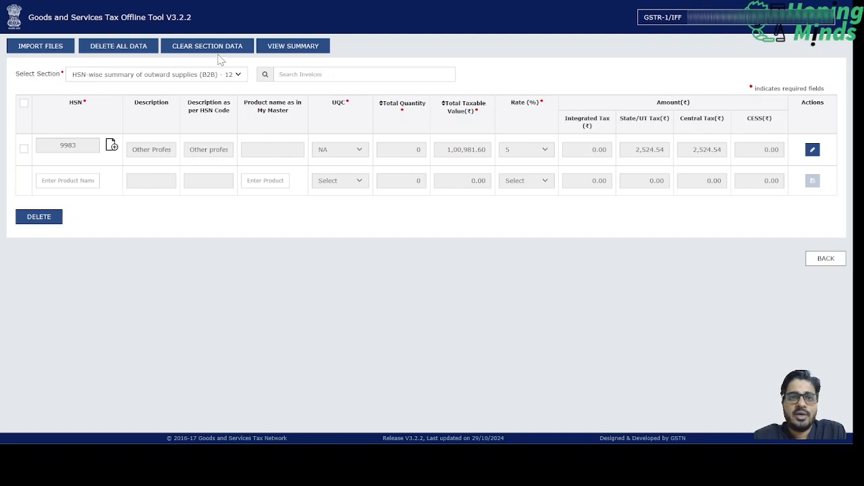
{"action": "left_click", "coordinate": [240, 76]}
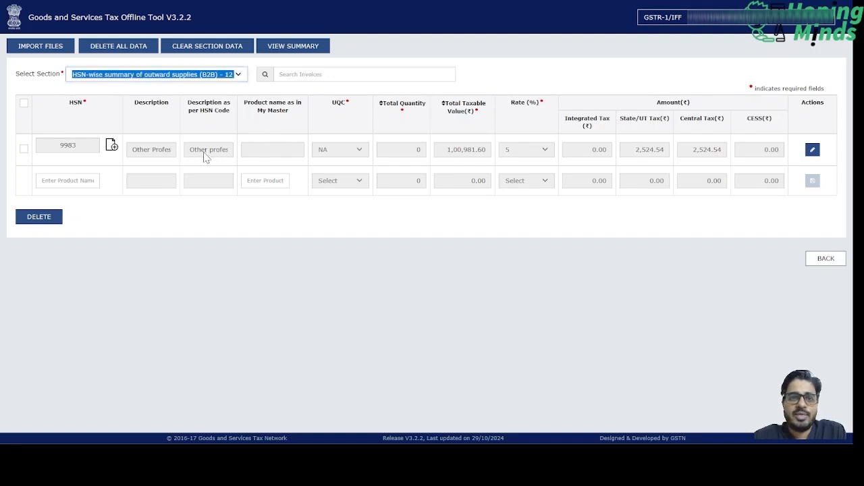
{"action": "key", "text": "Down"}
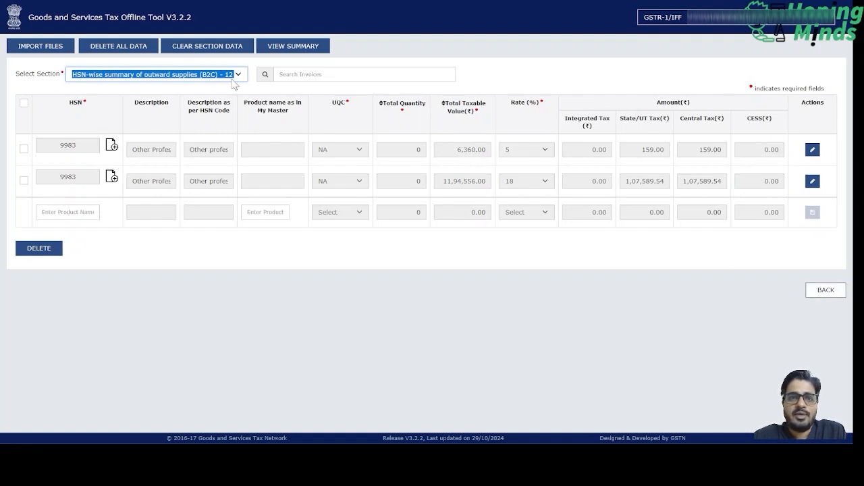
{"action": "left_click", "coordinate": [309, 54]}
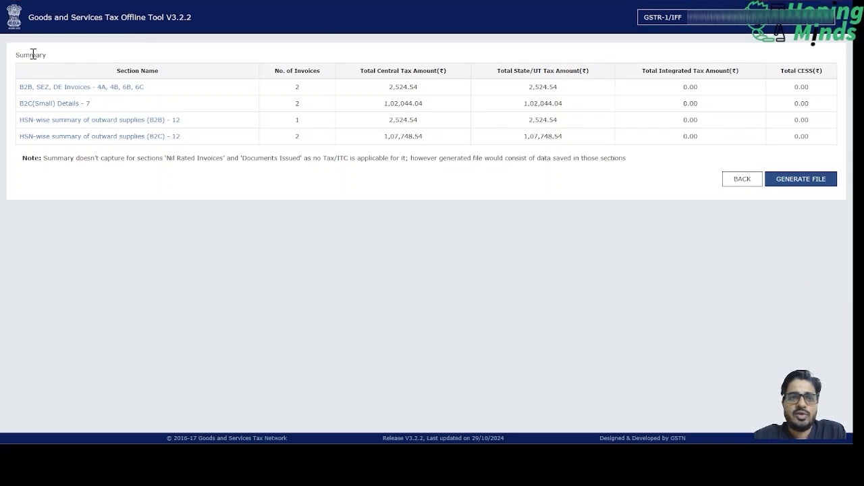
- Inspect the Documents Issued section for both Invoices for outward supply and Credit Note
{"action": "left_click", "coordinate": [743, 179]}
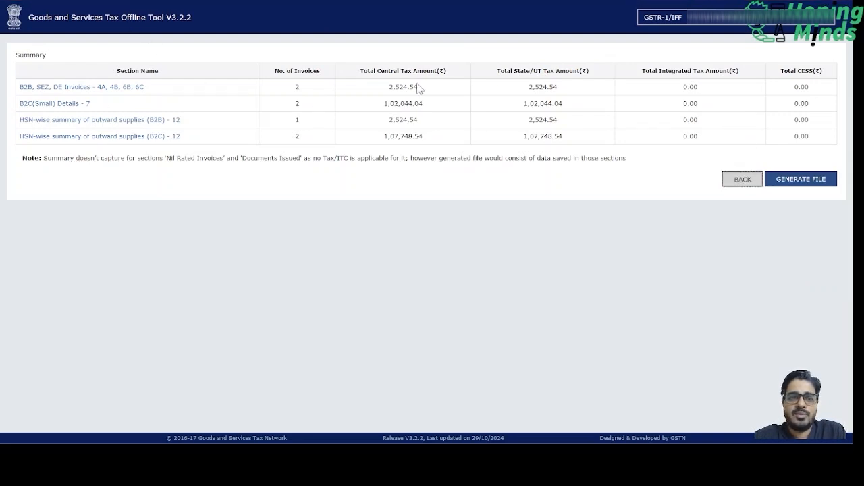
{"action": "left_click", "coordinate": [239, 76]}
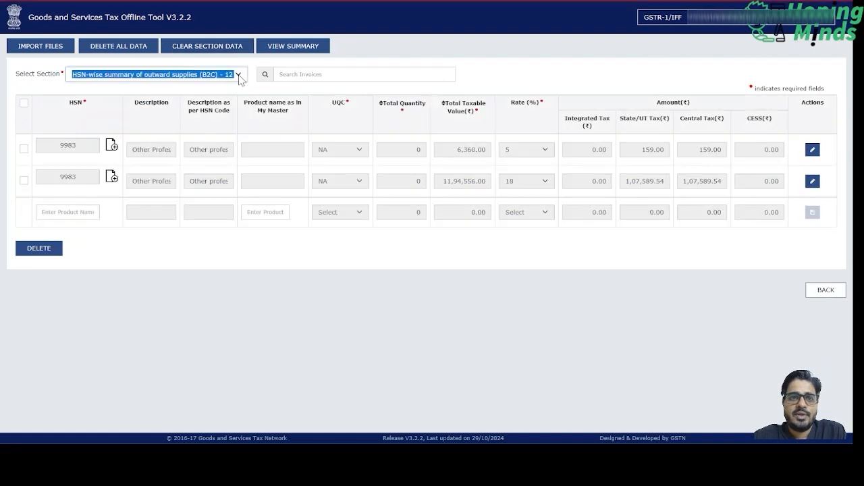
{"action": "left_click", "coordinate": [155, 126]}
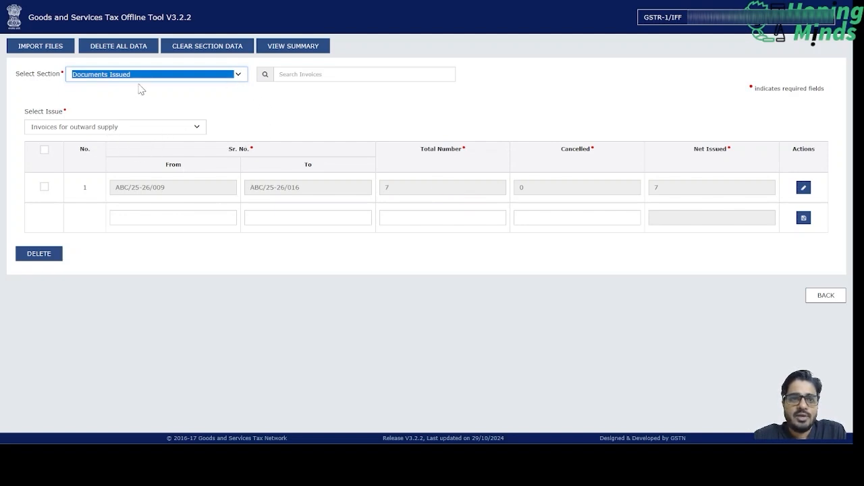
{"action": "left_click", "coordinate": [149, 127]}
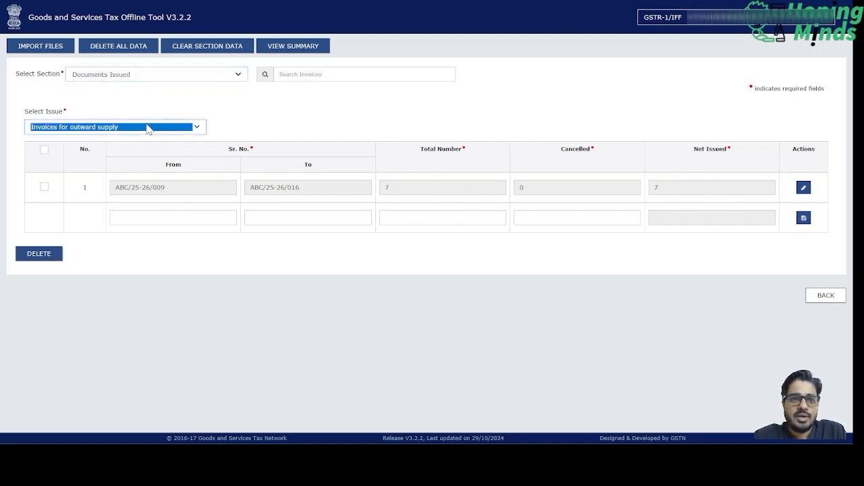
{"action": "left_click", "coordinate": [114, 160]}
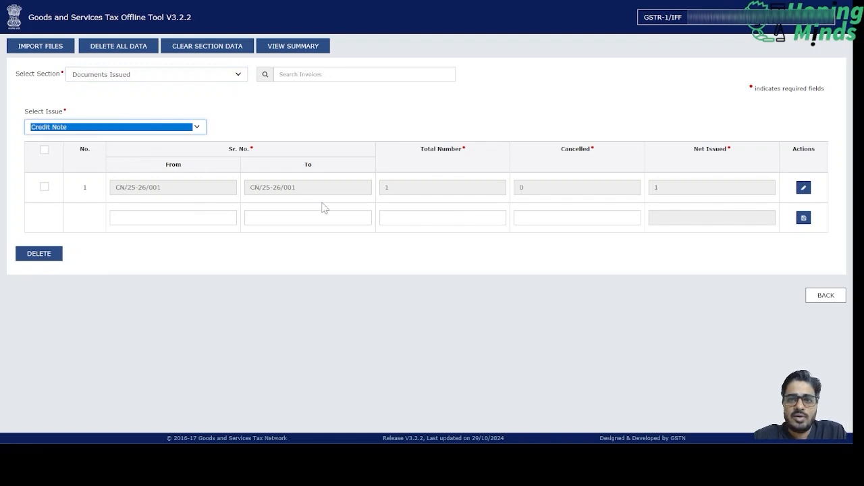
{"action": "left_click", "coordinate": [826, 297]}
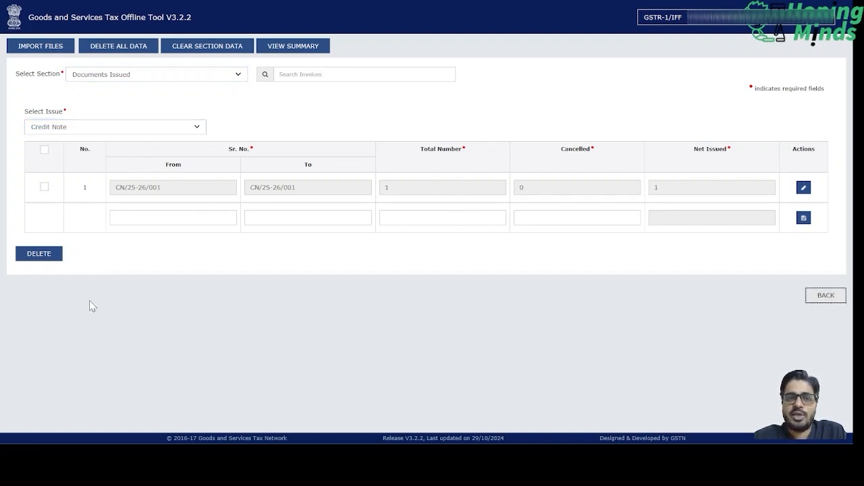
- Generate the GSTR-1 upload file from the return summary
{"action": "left_click", "coordinate": [279, 50]}
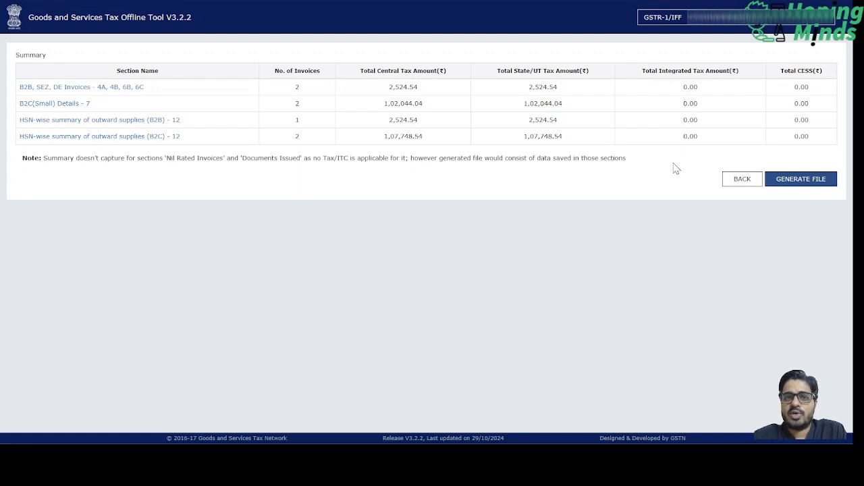
{"action": "left_click", "coordinate": [811, 182]}
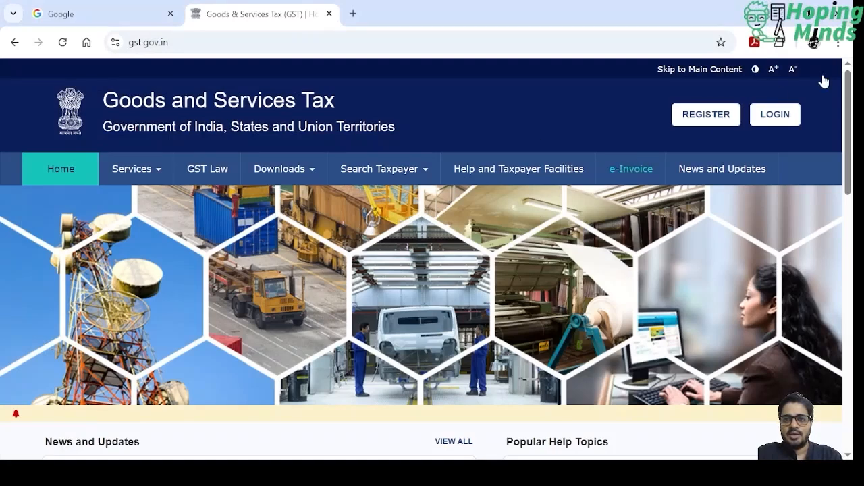
- Log in to the GST portal with the saved username and password and the characters from the captcha image
{"action": "left_click", "coordinate": [775, 115]}
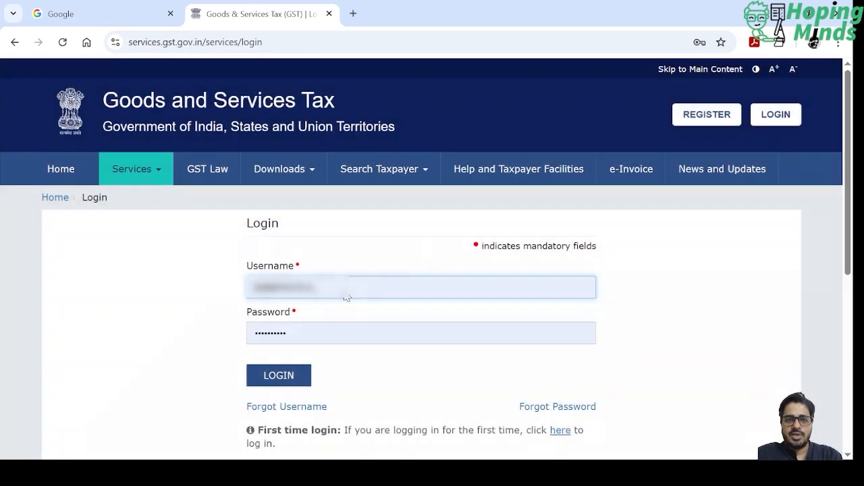
{"action": "key", "text": "Tab"}
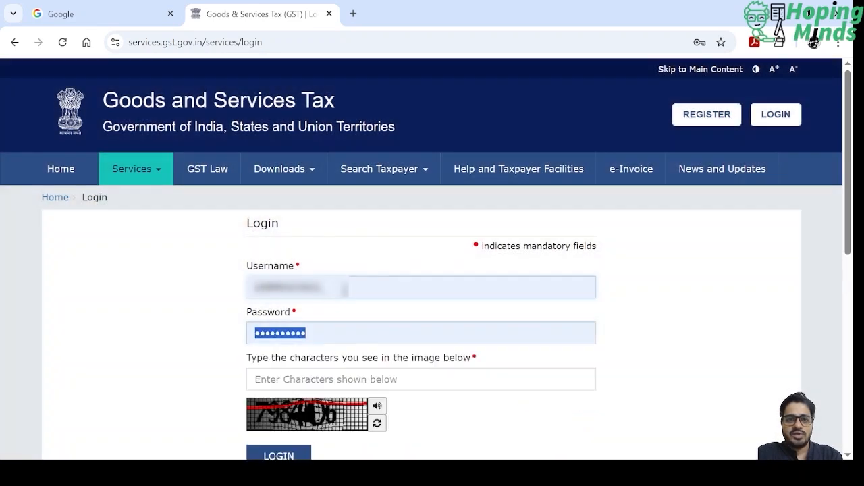
{"action": "key", "text": "Tab"}
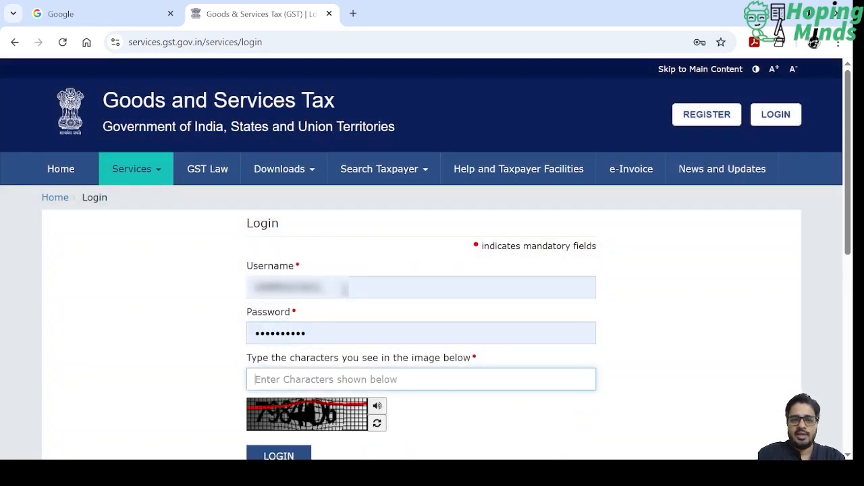
{"action": "type", "text": "7984"}
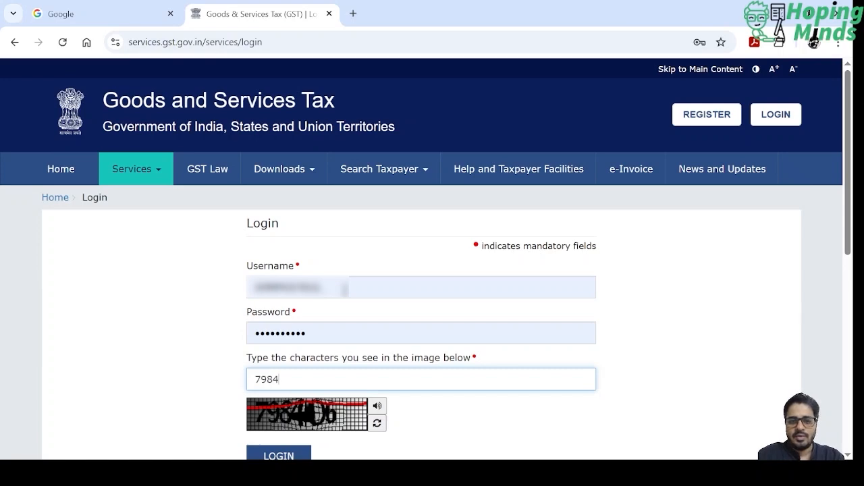
{"action": "type", "text": "06"}
{"action": "key", "text": "Return"}
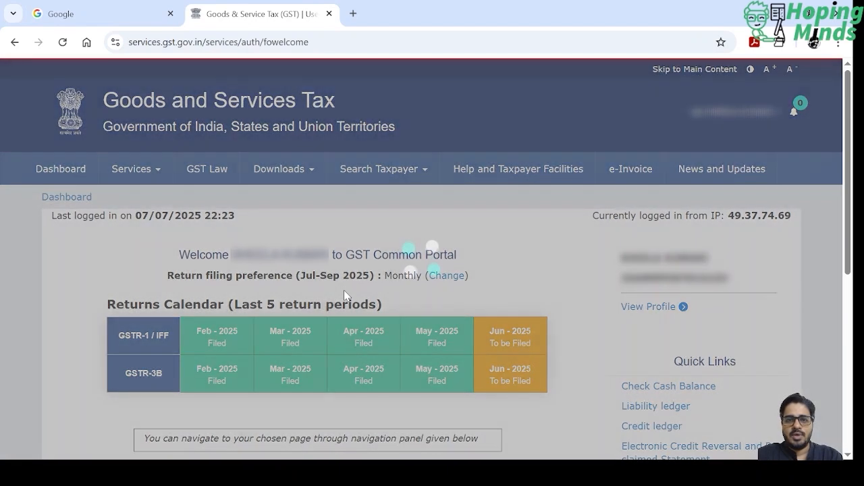
- Go to the Return Dashboard from the portal's welcome page
{"action": "scroll", "coordinate": [344, 292], "scroll_direction": "down", "scroll_amount": 2}
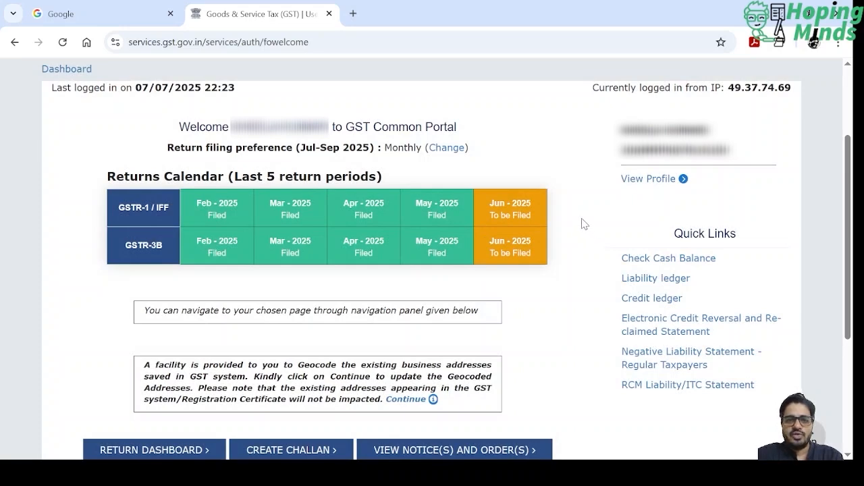
{"action": "scroll", "coordinate": [584, 224], "scroll_direction": "down", "scroll_amount": 2}
{"action": "scroll", "coordinate": [584, 224], "scroll_direction": "up", "scroll_amount": 2}
{"action": "scroll", "coordinate": [584, 224], "scroll_direction": "down", "scroll_amount": 2}
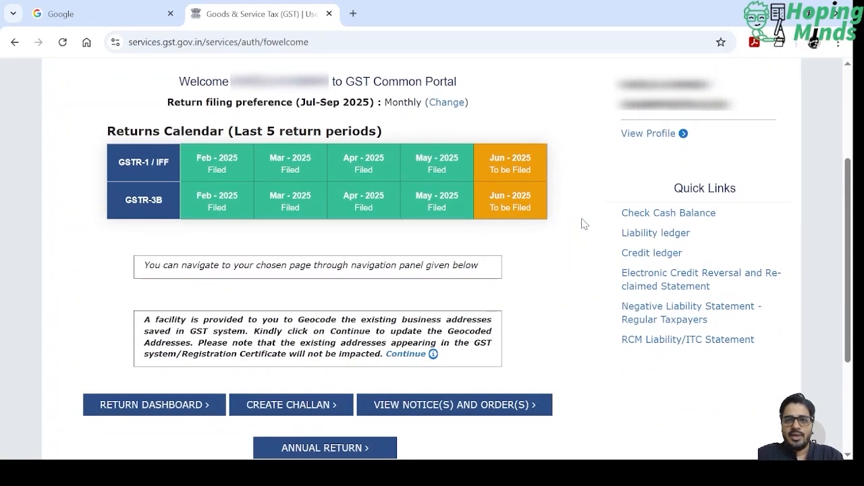
{"action": "scroll", "coordinate": [584, 224], "scroll_direction": "down", "scroll_amount": 1}
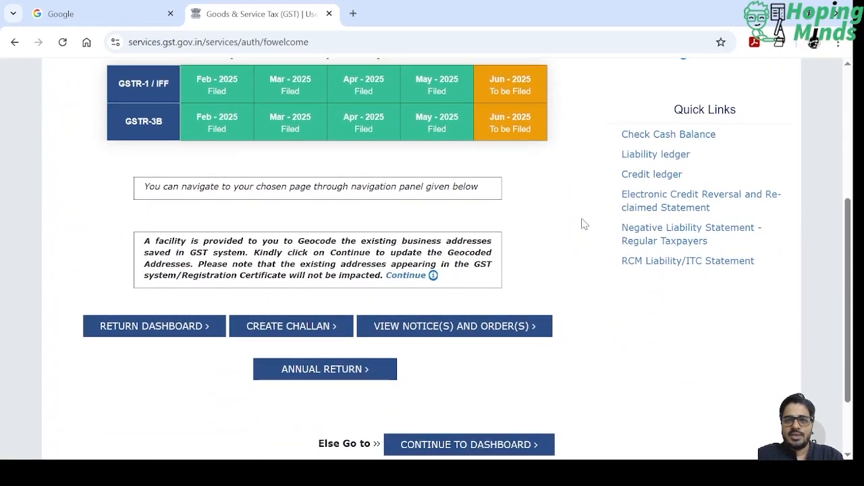
{"action": "left_click", "coordinate": [153, 328]}
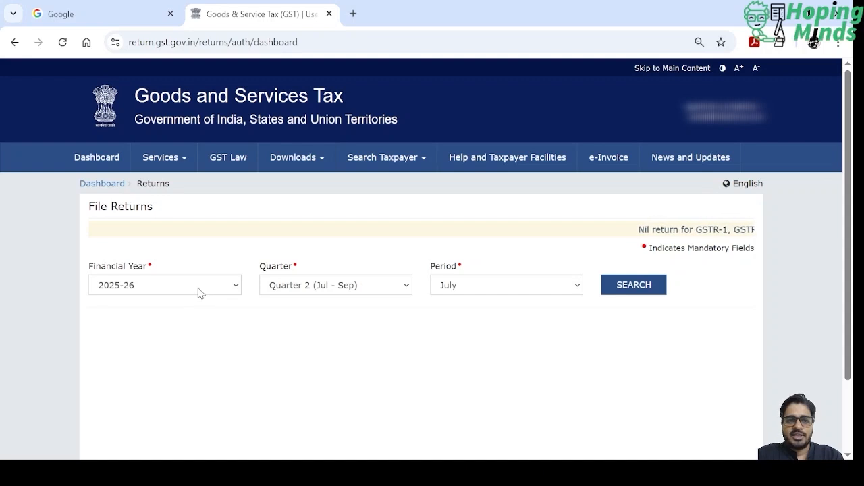
- Search the returns to file for financial year 2025-26, Quarter 1 (Apr - Jun), period June
{"action": "left_click", "coordinate": [308, 291]}
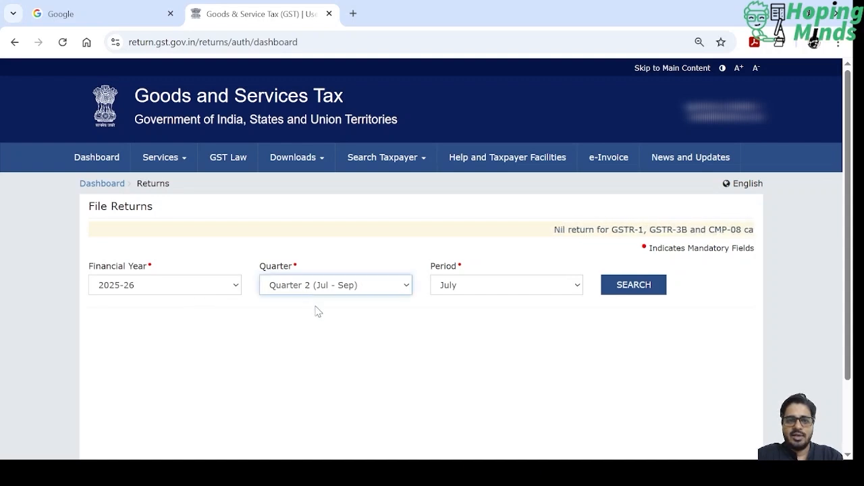
{"action": "left_click", "coordinate": [315, 308]}
{"action": "left_click", "coordinate": [468, 284]}
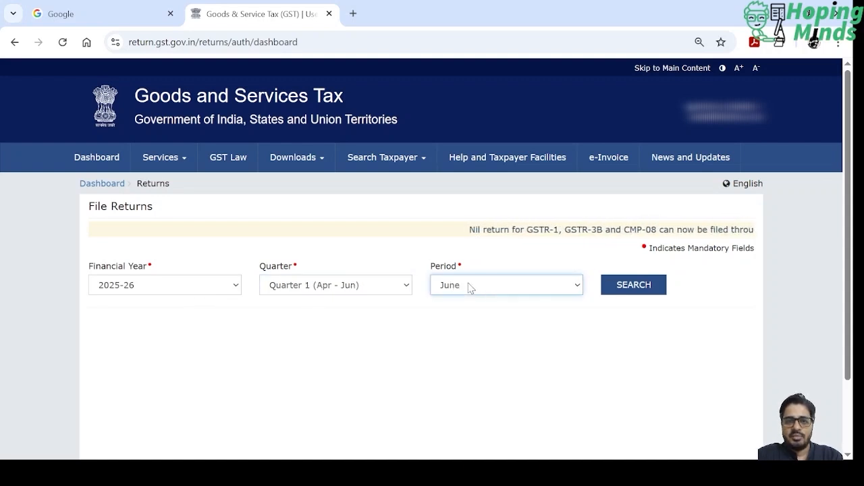
{"action": "left_click", "coordinate": [634, 289]}
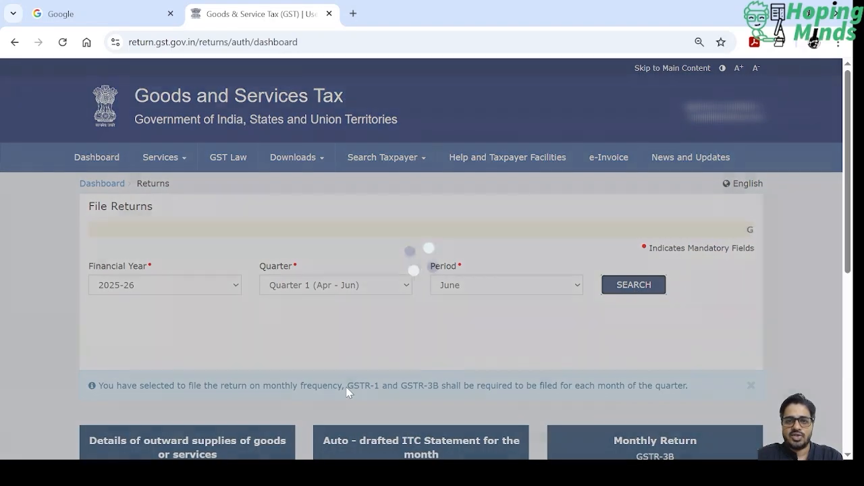
- Open the offline preparation page for GSTR-1 and check the JSON file's status in the upload history
{"action": "scroll", "coordinate": [348, 392], "scroll_direction": "down", "scroll_amount": 2}
{"action": "scroll", "coordinate": [348, 392], "scroll_direction": "down", "scroll_amount": 3}
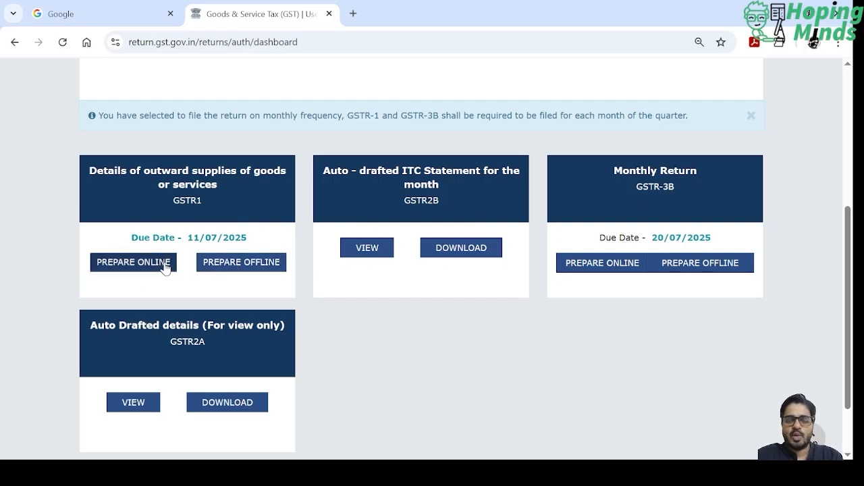
{"action": "left_click", "coordinate": [254, 266]}
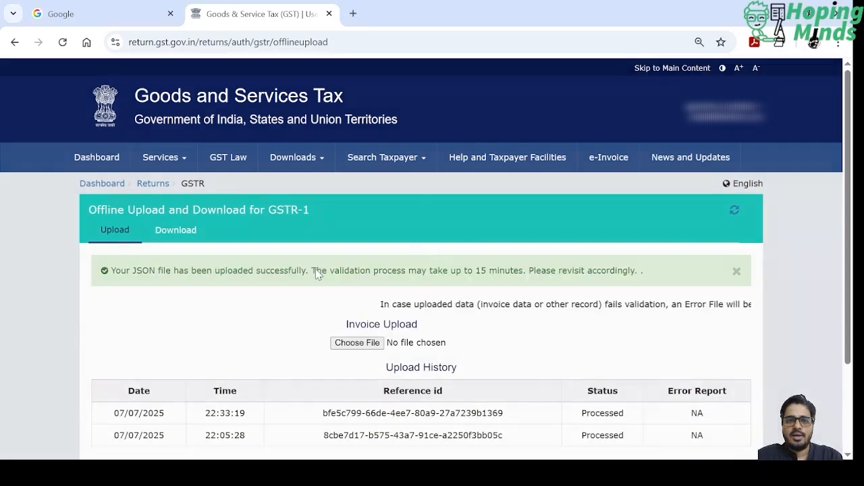
{"action": "scroll", "coordinate": [426, 365], "scroll_direction": "down", "scroll_amount": 3}
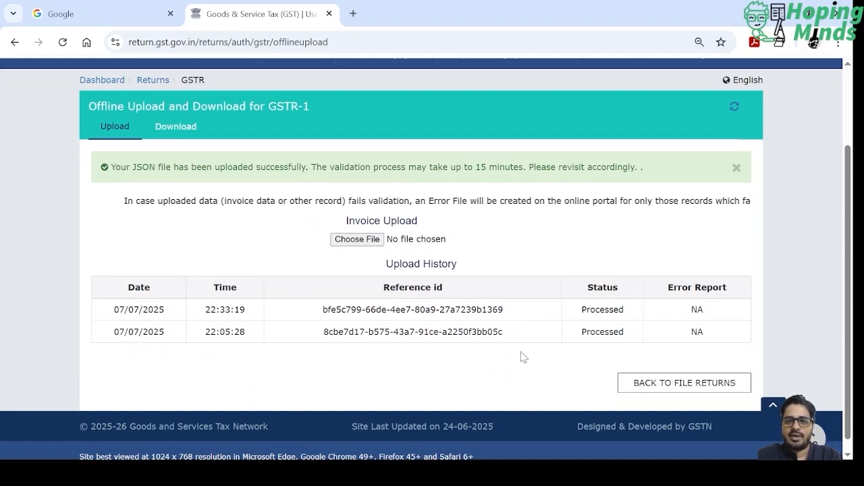
- Go back to File Returns and search again for Quarter 1 (Apr - Jun), period June
{"action": "left_click", "coordinate": [672, 388]}
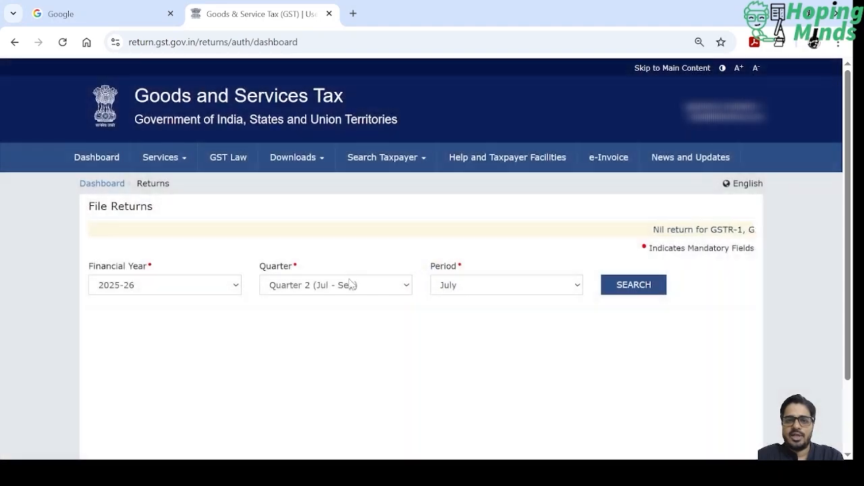
{"action": "left_click", "coordinate": [353, 287]}
{"action": "left_click", "coordinate": [353, 301]}
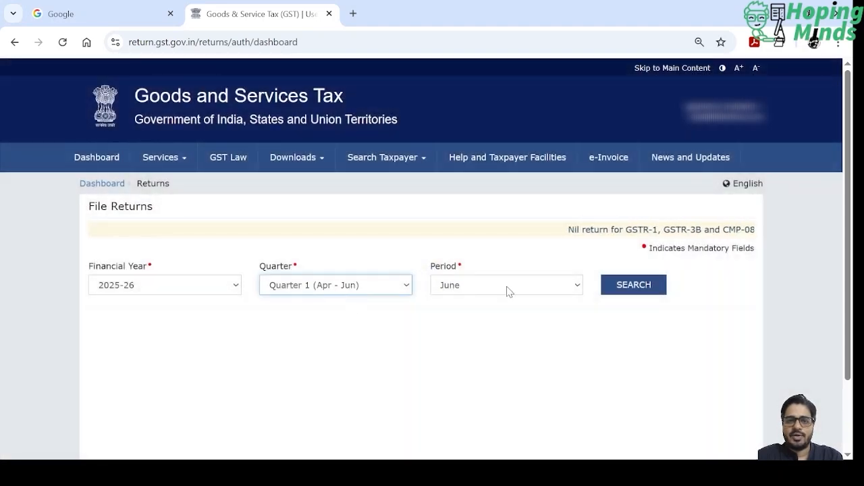
{"action": "left_click", "coordinate": [616, 287]}
{"action": "scroll", "coordinate": [455, 308], "scroll_direction": "down", "scroll_amount": 3}
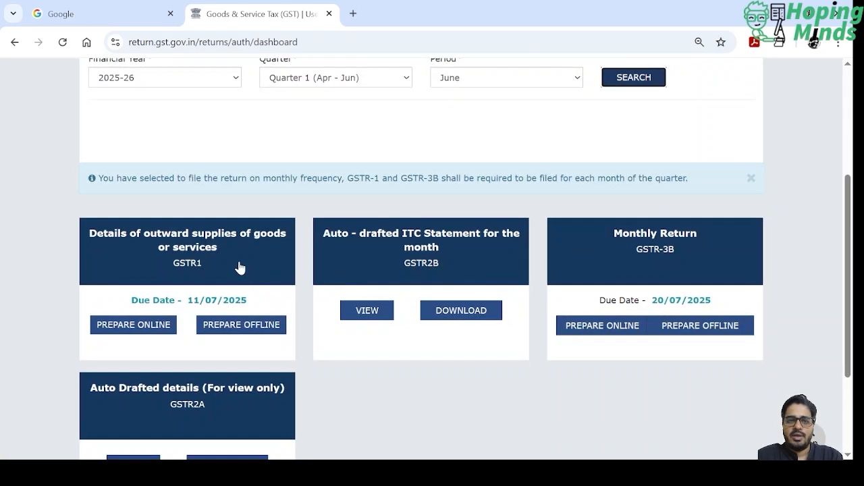
{"action": "key", "text": "alt+Tab"}
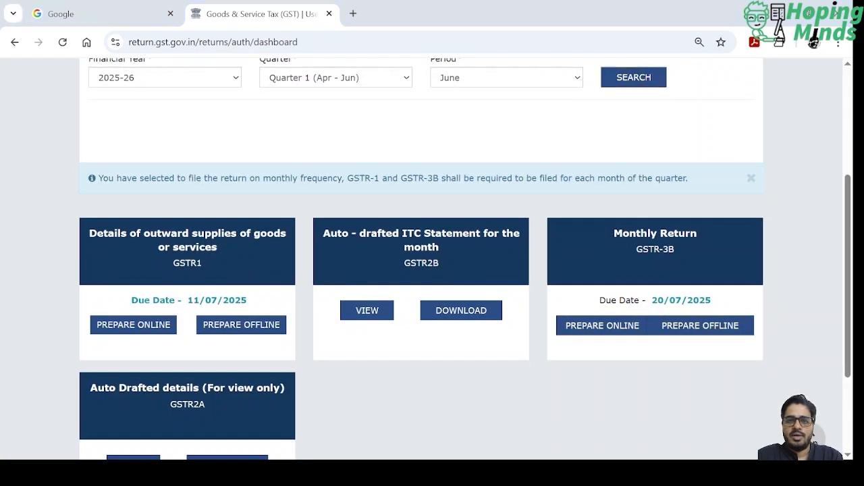
- Open the GSTR-1 details of outward supplies and review the record counts of all its sections
{"action": "scroll", "coordinate": [421, 263], "scroll_direction": "down", "scroll_amount": 1}
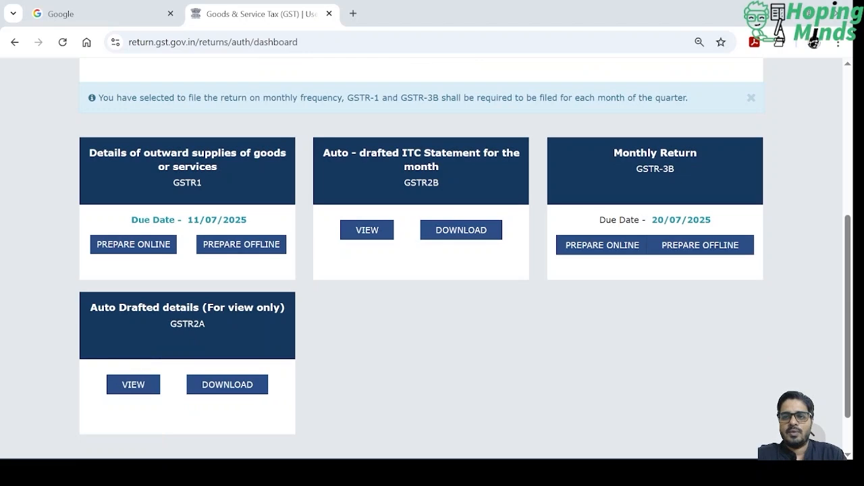
{"action": "left_click", "coordinate": [212, 190]}
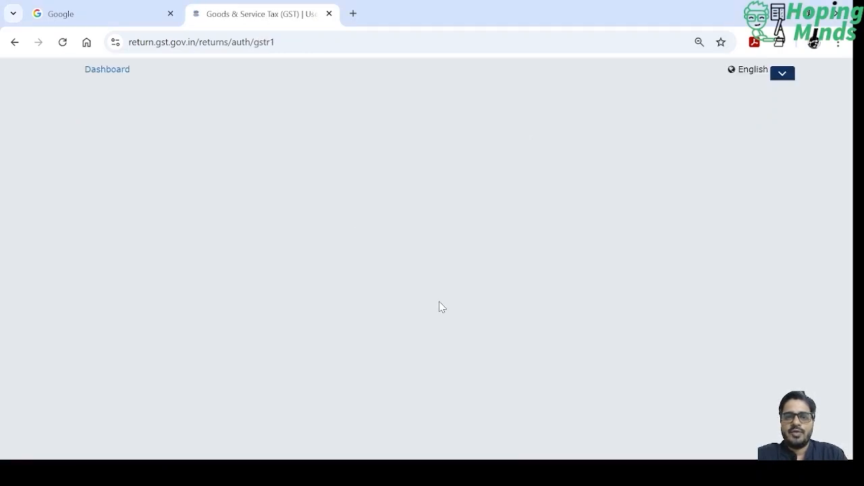
{"action": "scroll", "coordinate": [442, 315], "scroll_direction": "down", "scroll_amount": 2}
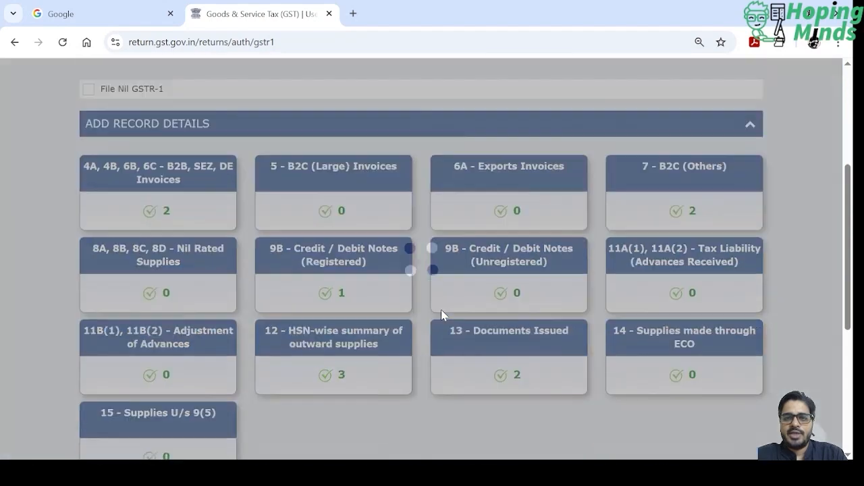
{"action": "scroll", "coordinate": [442, 315], "scroll_direction": "down", "scroll_amount": 3}
{"action": "scroll", "coordinate": [442, 315], "scroll_direction": "up", "scroll_amount": 2}
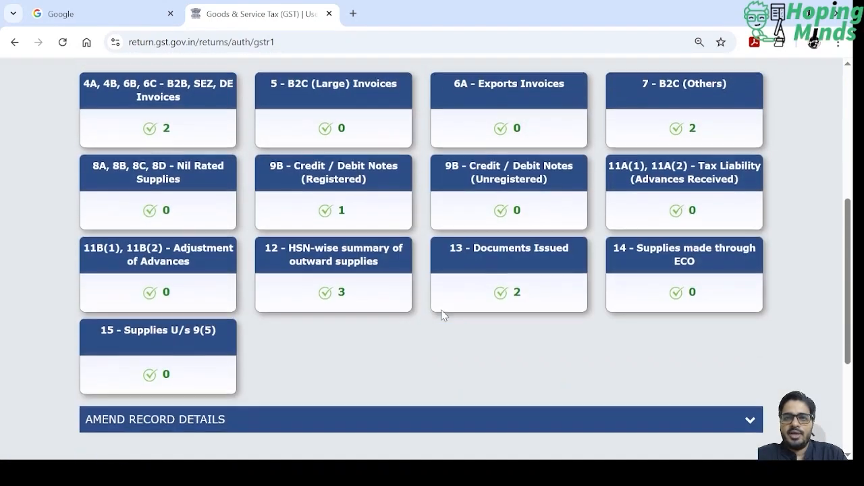
{"action": "scroll", "coordinate": [442, 316], "scroll_direction": "up", "scroll_amount": 1}
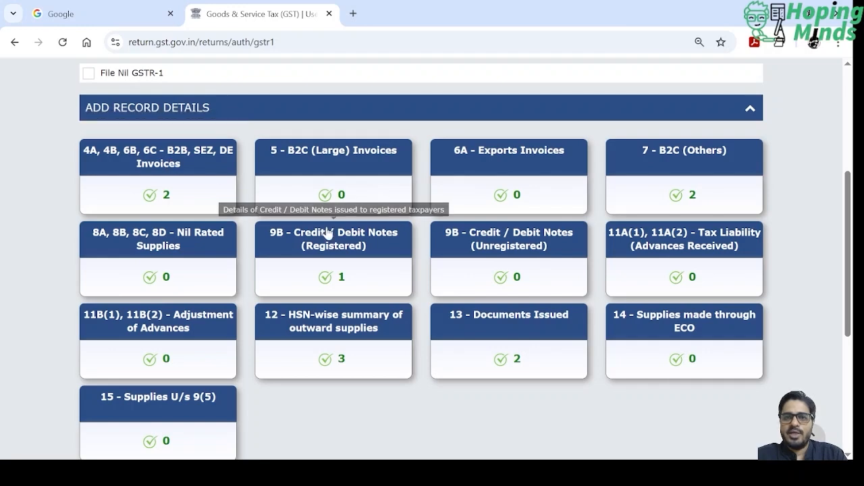
- Examine the processed B2B, SEZ, DE invoices of the listed recipient and return to the GSTR-1 overview
{"action": "left_click", "coordinate": [162, 168]}
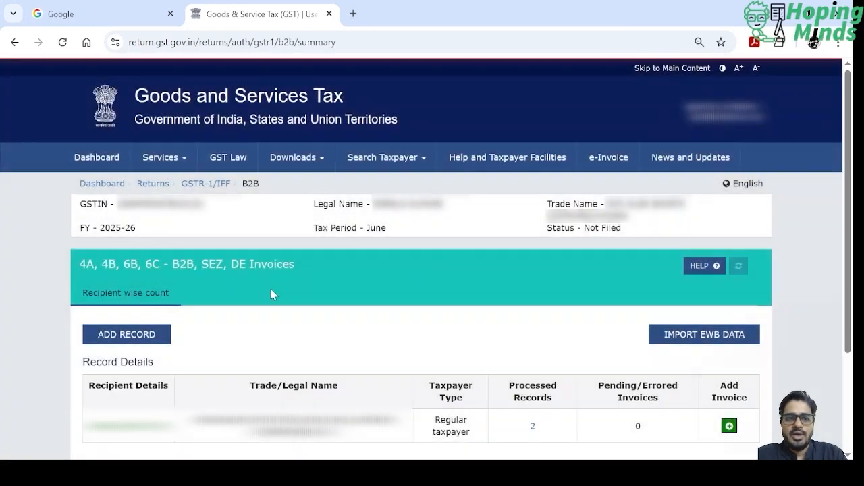
{"action": "scroll", "coordinate": [270, 293], "scroll_direction": "down", "scroll_amount": 2}
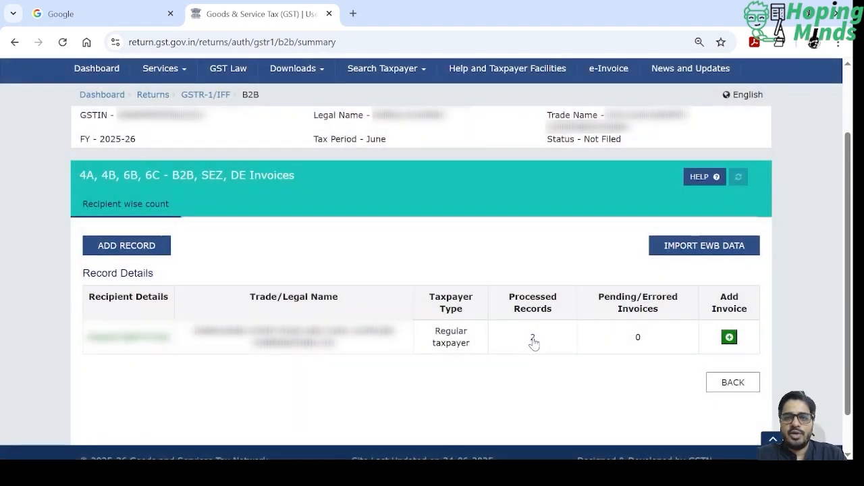
{"action": "left_click", "coordinate": [533, 339]}
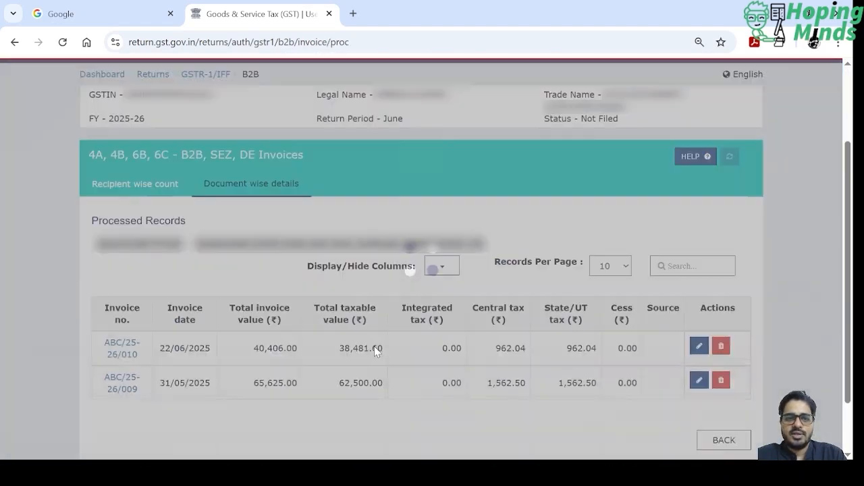
{"action": "scroll", "coordinate": [374, 351], "scroll_direction": "down", "scroll_amount": 3}
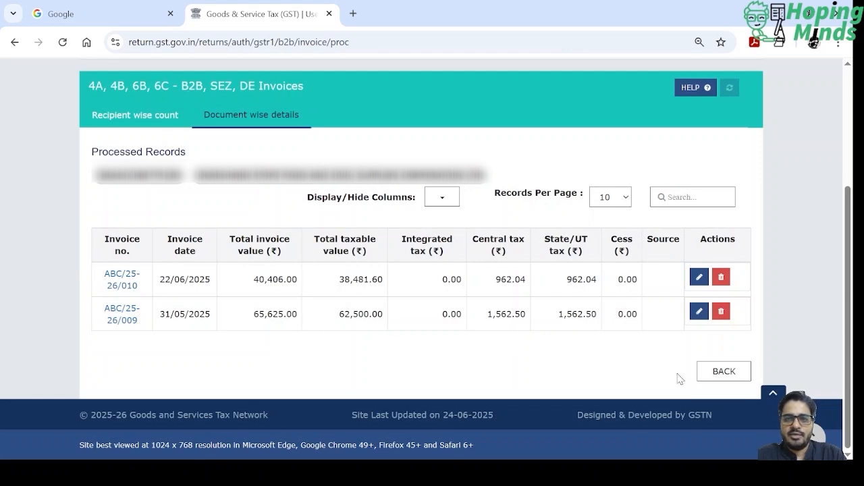
{"action": "left_click", "coordinate": [724, 371]}
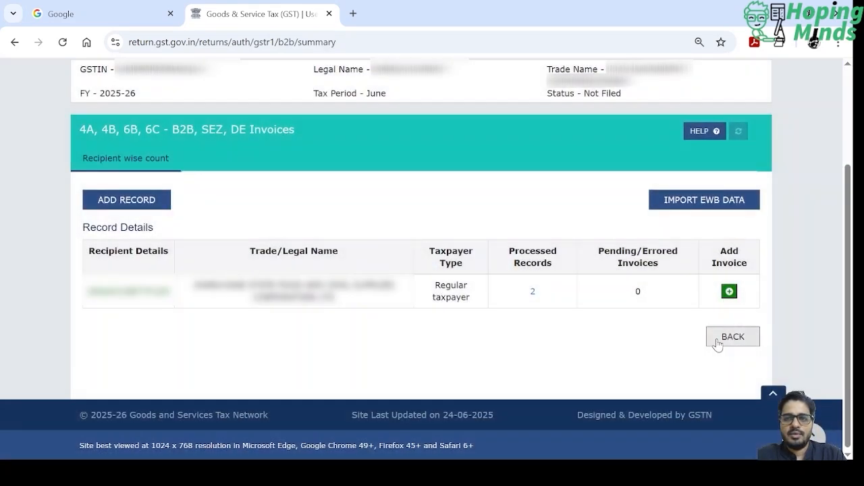
{"action": "left_click", "coordinate": [721, 337]}
- Review the processed records in section 7 - B2C (Others) and return to the GSTR-1 overview
{"action": "scroll", "coordinate": [487, 348], "scroll_direction": "down", "scroll_amount": 3}
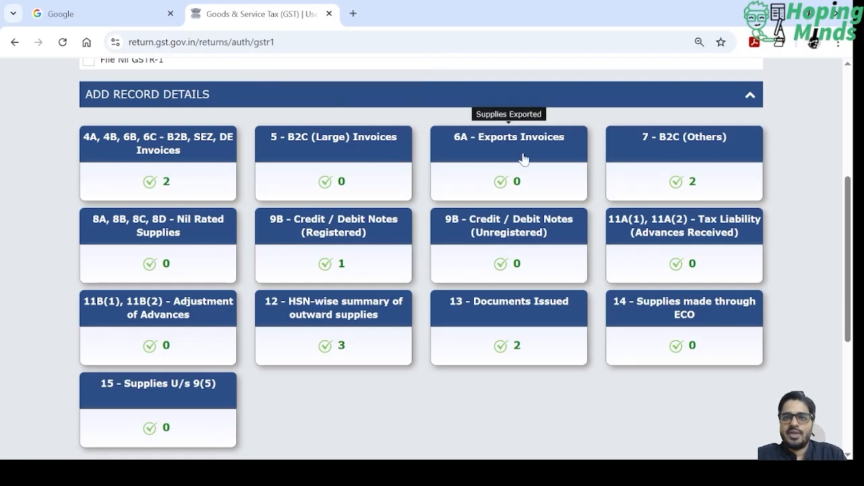
{"action": "left_click", "coordinate": [691, 159]}
{"action": "scroll", "coordinate": [270, 301], "scroll_direction": "down", "scroll_amount": 1}
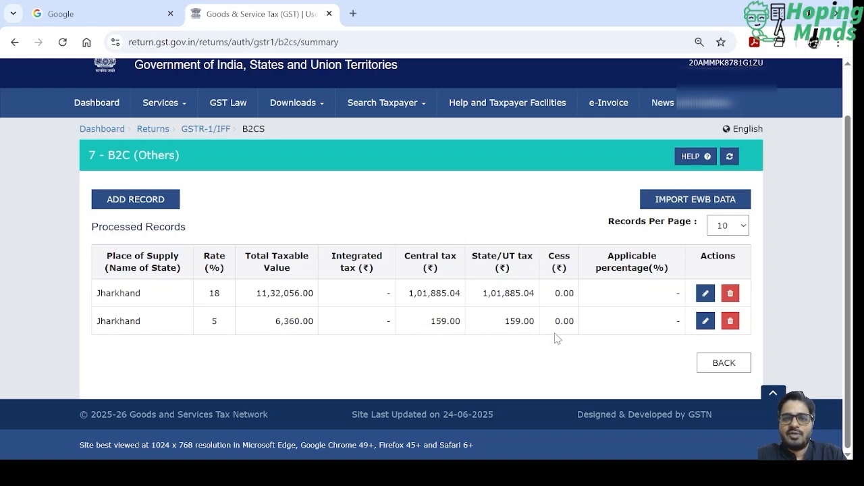
{"action": "left_click", "coordinate": [721, 363]}
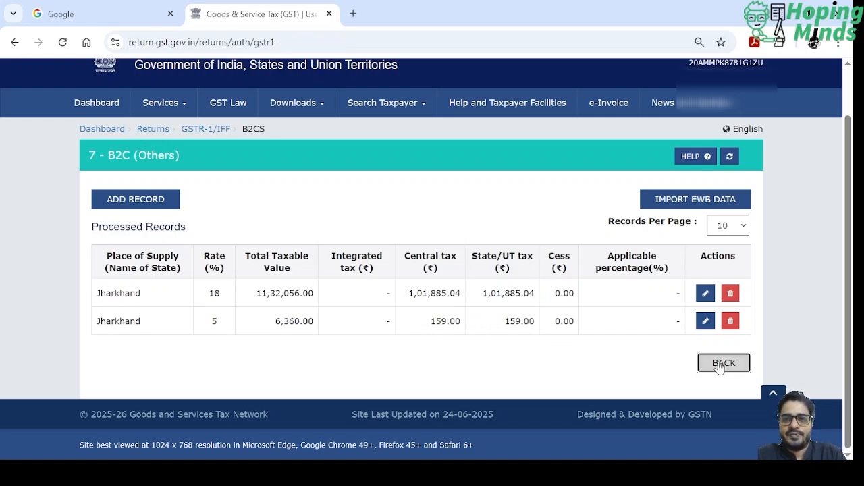
- Inspect the processed note under 9B - Credit / Debit Notes (Registered)
{"action": "scroll", "coordinate": [584, 341], "scroll_direction": "down", "scroll_amount": 5}
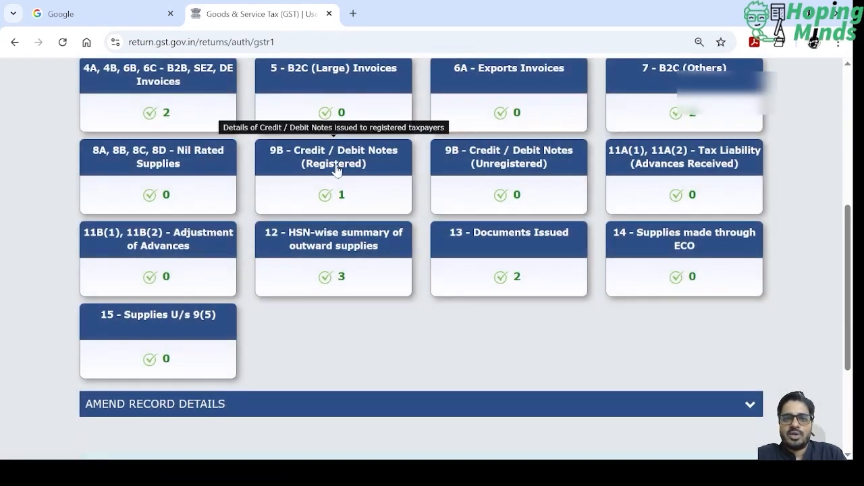
{"action": "left_click", "coordinate": [336, 168]}
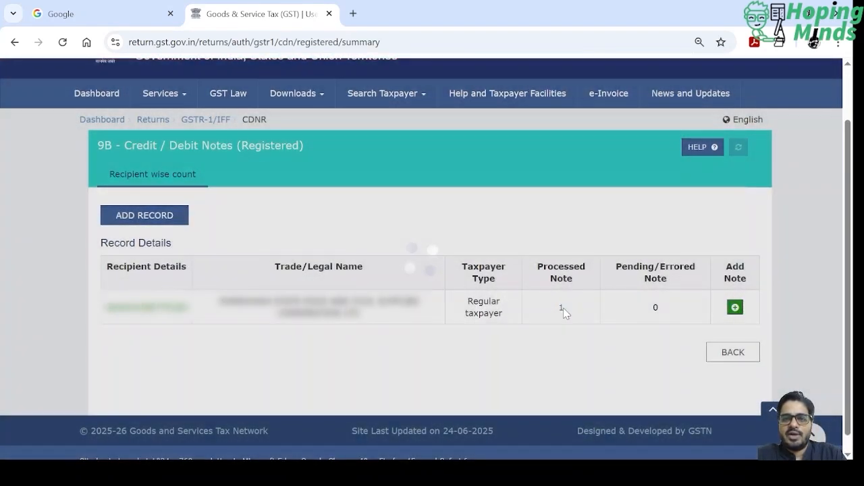
{"action": "left_click", "coordinate": [563, 308]}
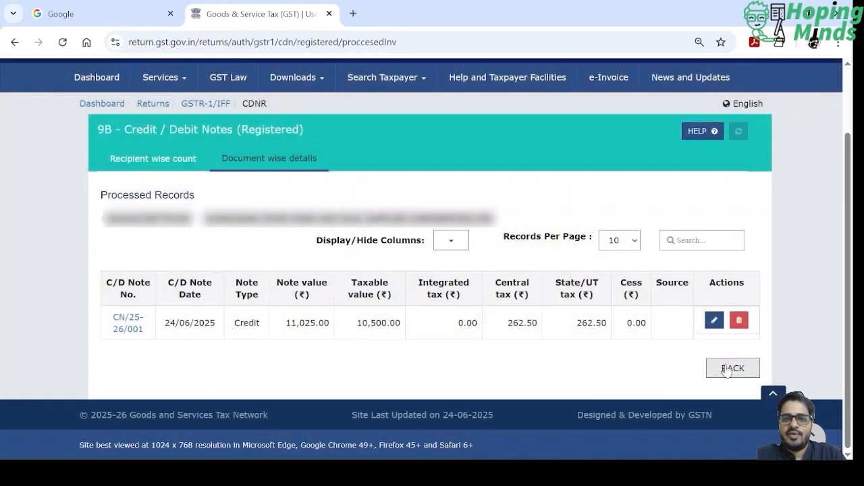
- Leave the 9B registered notes and open the B2B records of section 12 - HSN-wise summary of outward supplies
{"action": "left_click", "coordinate": [728, 368]}
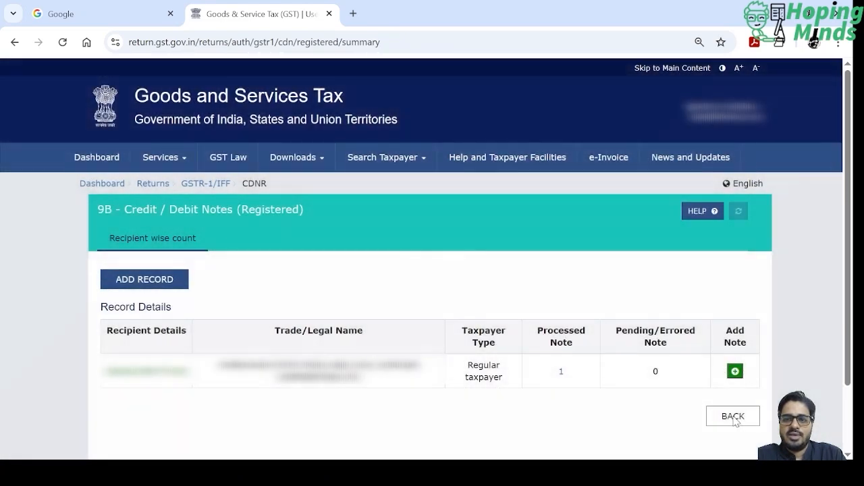
{"action": "left_click", "coordinate": [731, 415]}
{"action": "scroll", "coordinate": [612, 400], "scroll_direction": "down", "scroll_amount": 4}
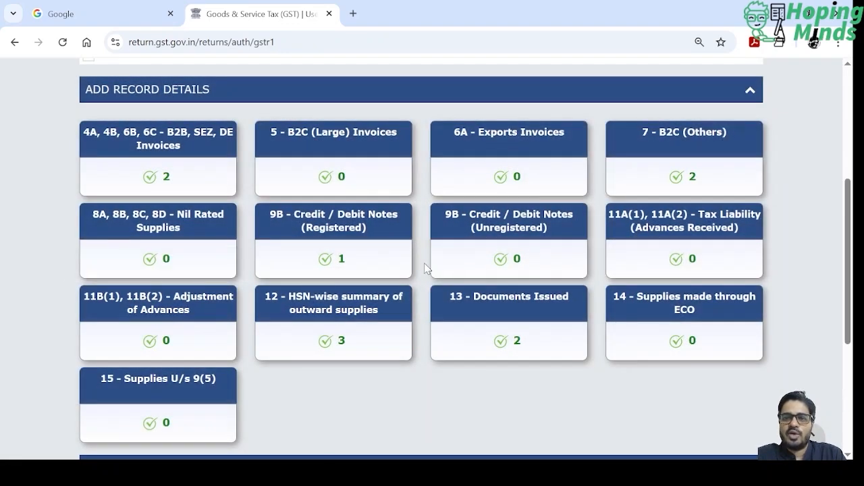
{"action": "left_click", "coordinate": [359, 309]}
{"action": "scroll", "coordinate": [473, 349], "scroll_direction": "down", "scroll_amount": 3}
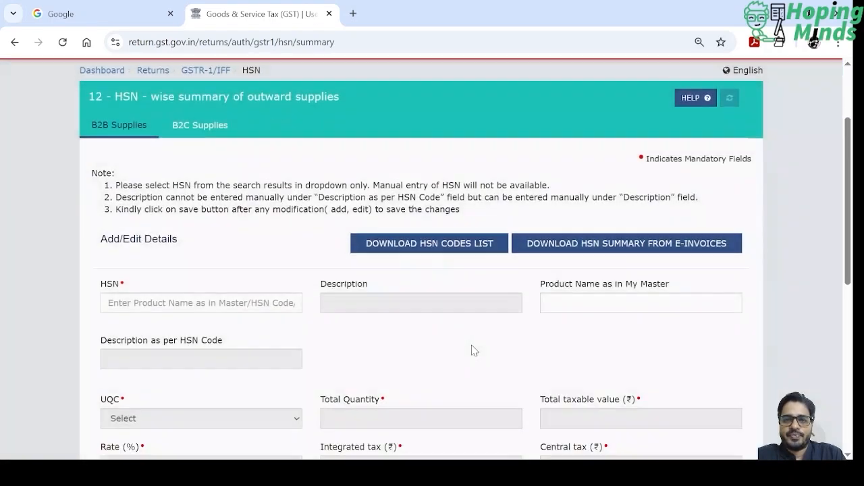
{"action": "scroll", "coordinate": [473, 350], "scroll_direction": "down", "scroll_amount": 3}
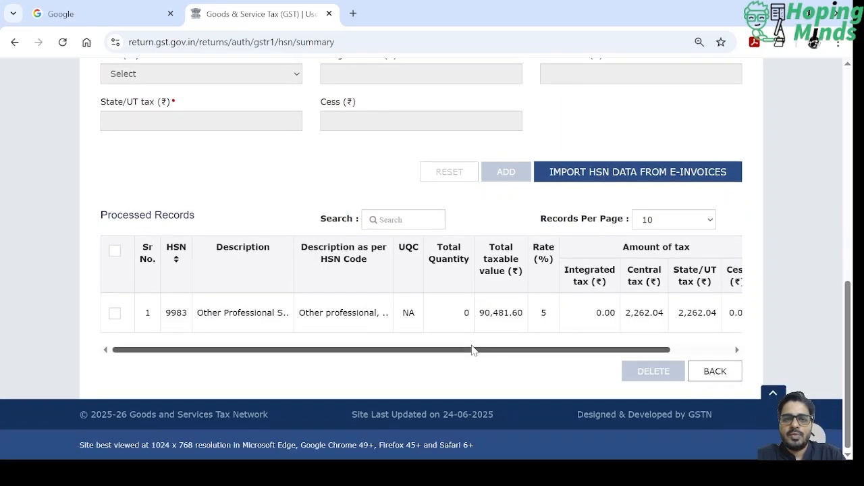
- Examine the processed B2B supplies record for HSN 9983, including its taxable value, rate and tax amounts
{"action": "scroll", "coordinate": [472, 350], "scroll_direction": "up", "scroll_amount": 1}
{"action": "scroll", "coordinate": [473, 350], "scroll_direction": "up", "scroll_amount": 6}
{"action": "scroll", "coordinate": [472, 350], "scroll_direction": "down", "scroll_amount": 6}
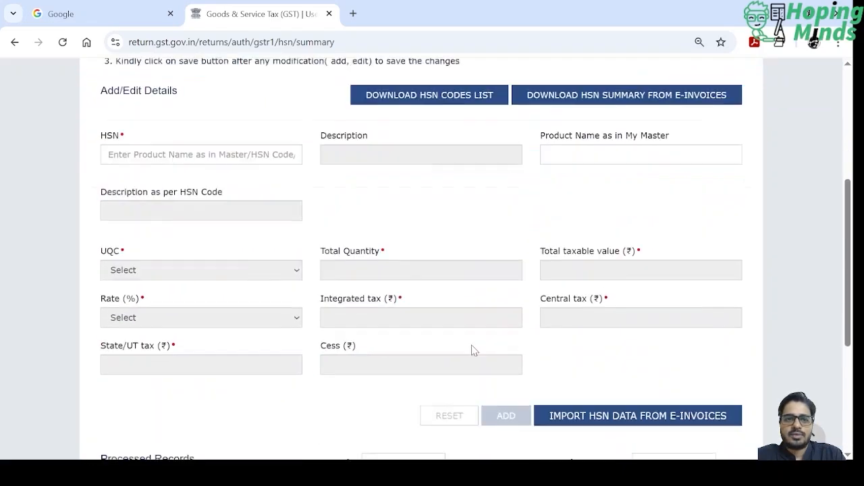
{"action": "scroll", "coordinate": [471, 345], "scroll_direction": "down", "scroll_amount": 2}
{"action": "scroll", "coordinate": [385, 222], "scroll_direction": "up", "scroll_amount": 10}
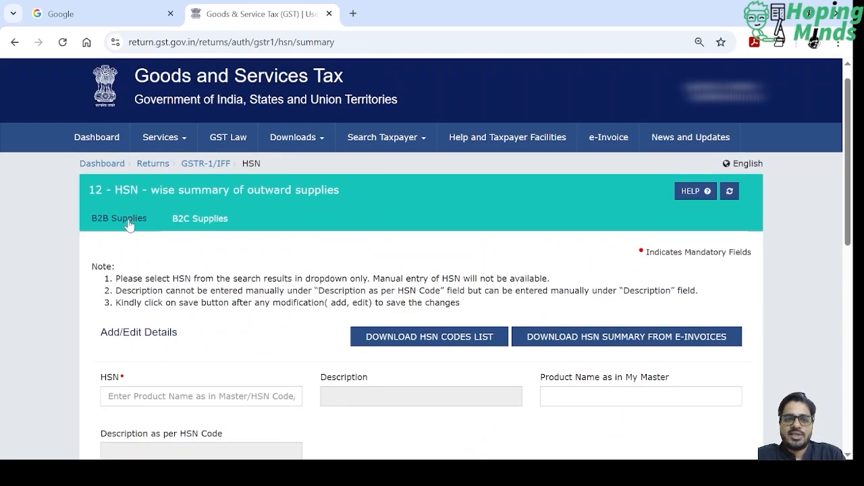
{"action": "scroll", "coordinate": [270, 343], "scroll_direction": "down", "scroll_amount": 10}
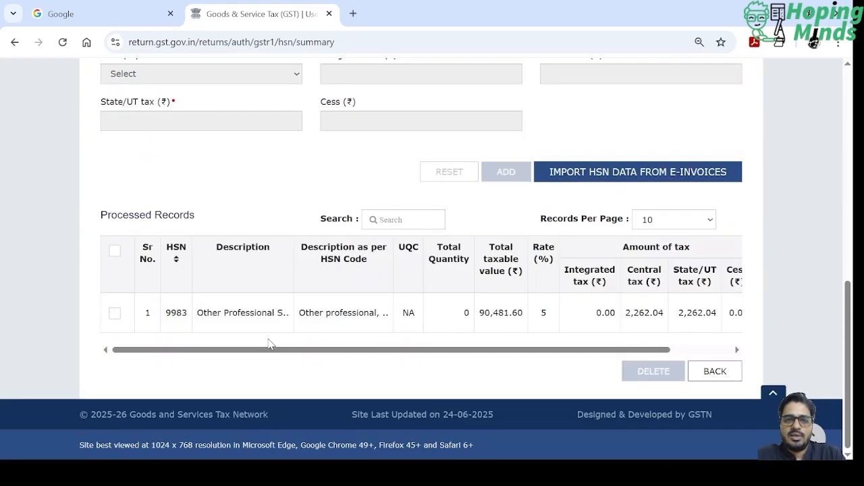
{"action": "left_click_drag", "start_coordinate": [227, 349], "coordinate": [345, 355]}
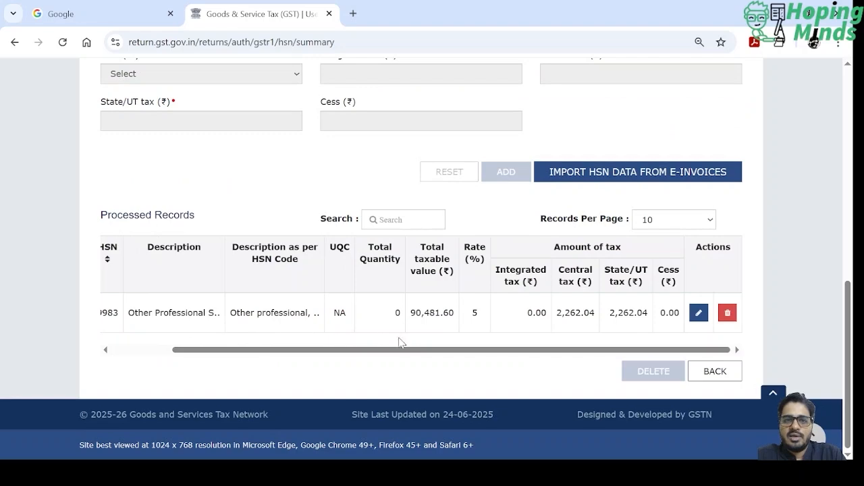
{"action": "left_click_drag", "start_coordinate": [418, 355], "coordinate": [492, 357]}
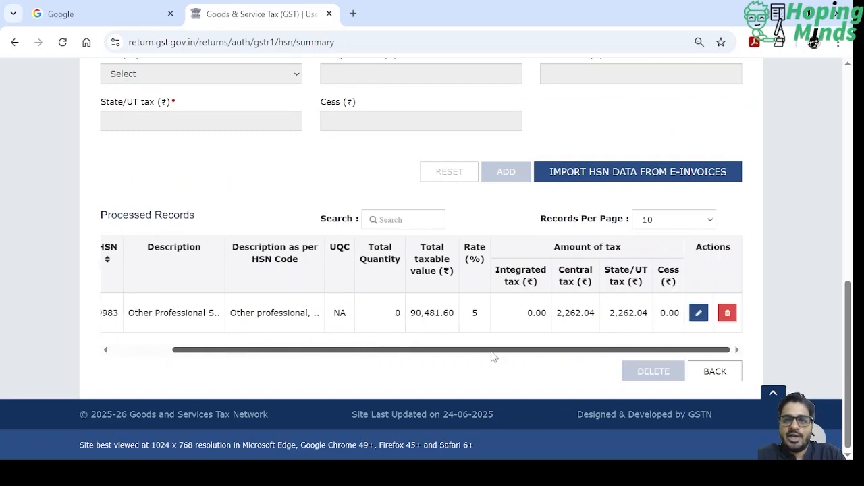
- Open the B2B record for HSN 9983 in edit mode, review its editable details, and discard the edit
{"action": "left_click", "coordinate": [698, 313]}
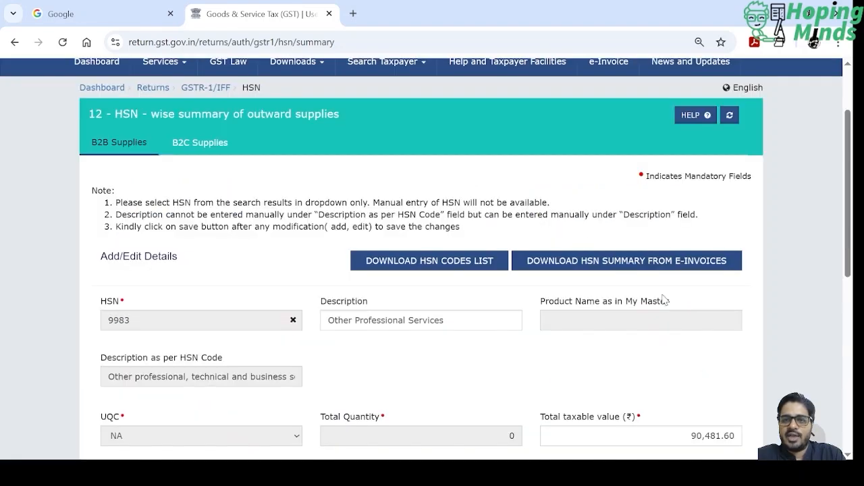
{"action": "scroll", "coordinate": [580, 241], "scroll_direction": "down", "scroll_amount": 3}
{"action": "scroll", "coordinate": [579, 241], "scroll_direction": "down", "scroll_amount": 4}
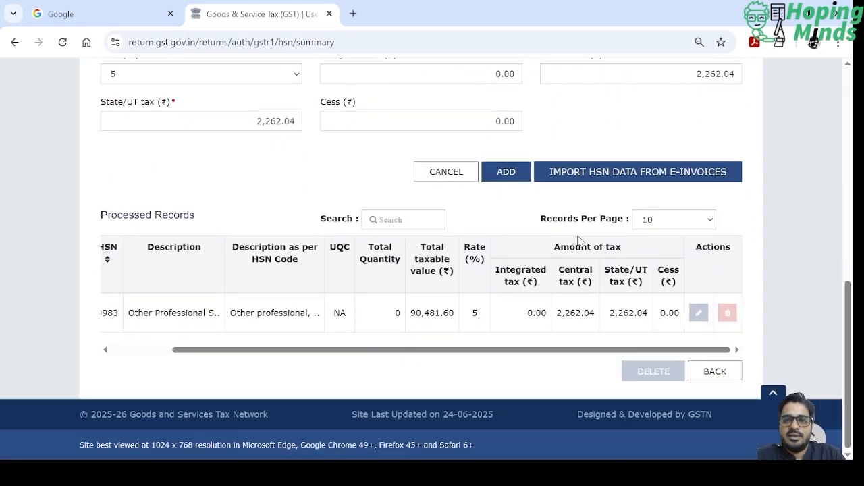
{"action": "scroll", "coordinate": [579, 241], "scroll_direction": "up", "scroll_amount": 5}
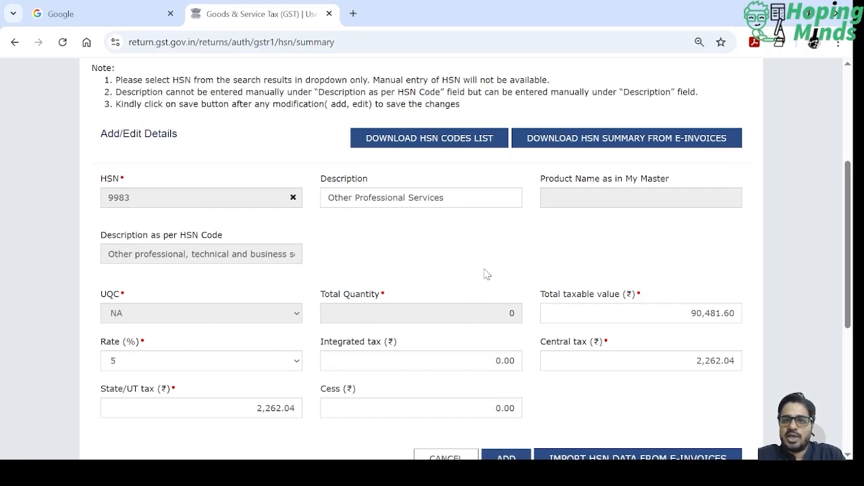
{"action": "scroll", "coordinate": [487, 270], "scroll_direction": "down", "scroll_amount": 2}
{"action": "scroll", "coordinate": [484, 270], "scroll_direction": "down", "scroll_amount": 2}
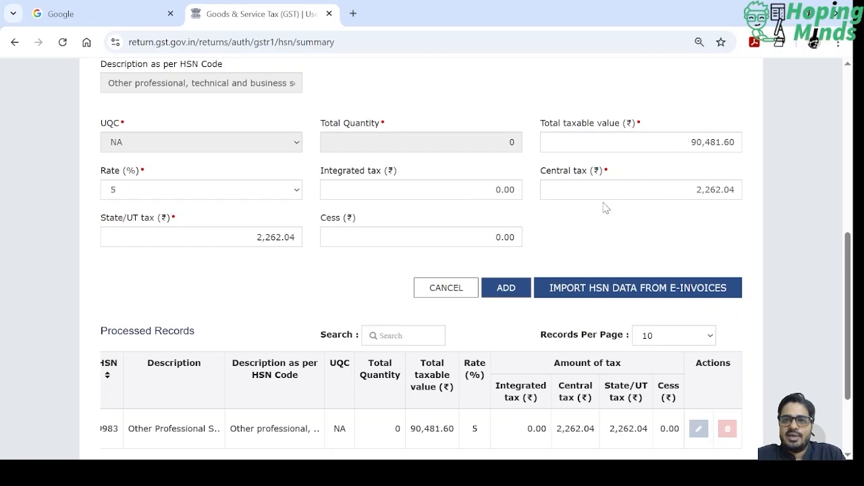
{"action": "scroll", "coordinate": [547, 257], "scroll_direction": "down", "scroll_amount": 2}
{"action": "scroll", "coordinate": [546, 256], "scroll_direction": "up", "scroll_amount": 6}
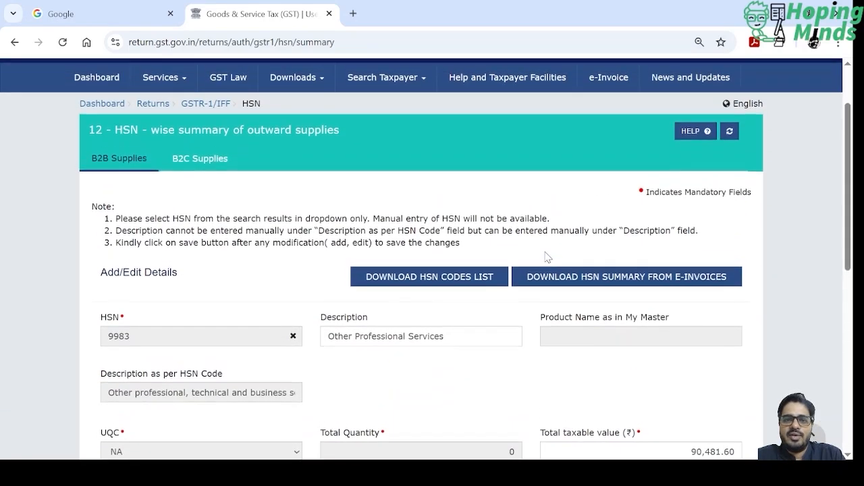
{"action": "scroll", "coordinate": [547, 256], "scroll_direction": "down", "scroll_amount": 5}
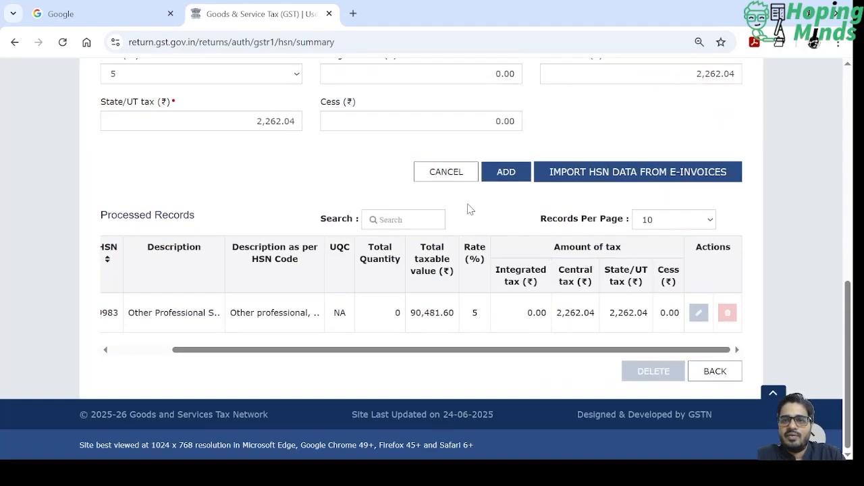
{"action": "left_click", "coordinate": [447, 172]}
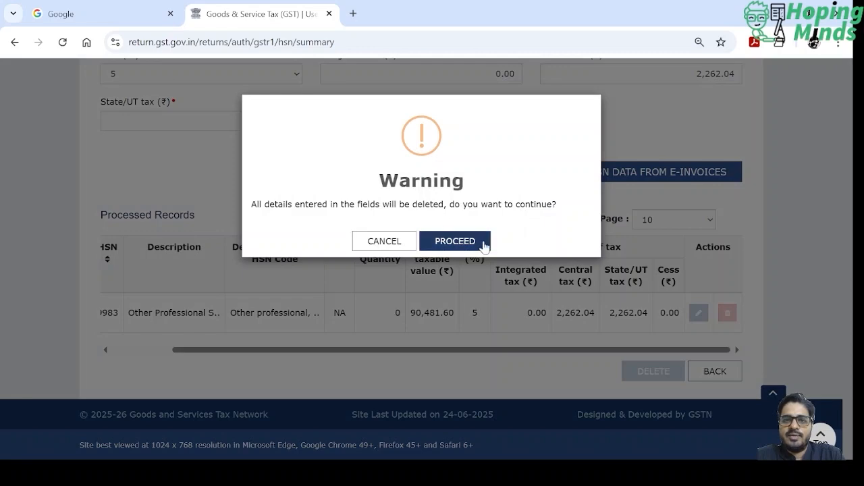
{"action": "left_click", "coordinate": [455, 241]}
{"action": "scroll", "coordinate": [485, 245], "scroll_direction": "down", "scroll_amount": 5}
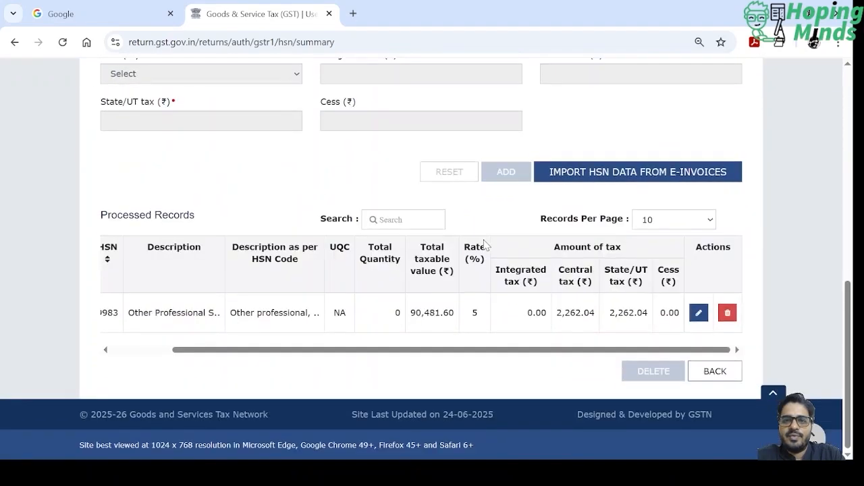
- Review the processed B2C supplies in the HSN-wise summary across all tax columns and return to the GSTR-1 overview
{"action": "scroll", "coordinate": [484, 245], "scroll_direction": "up", "scroll_amount": 10}
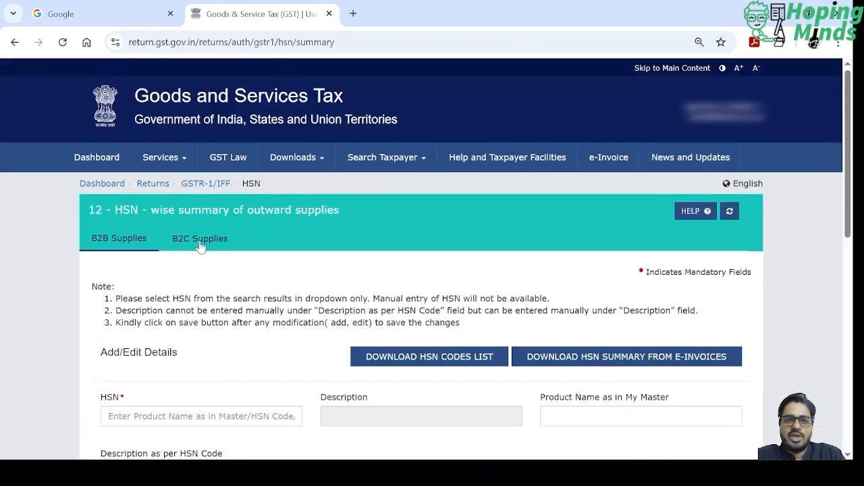
{"action": "left_click", "coordinate": [200, 245]}
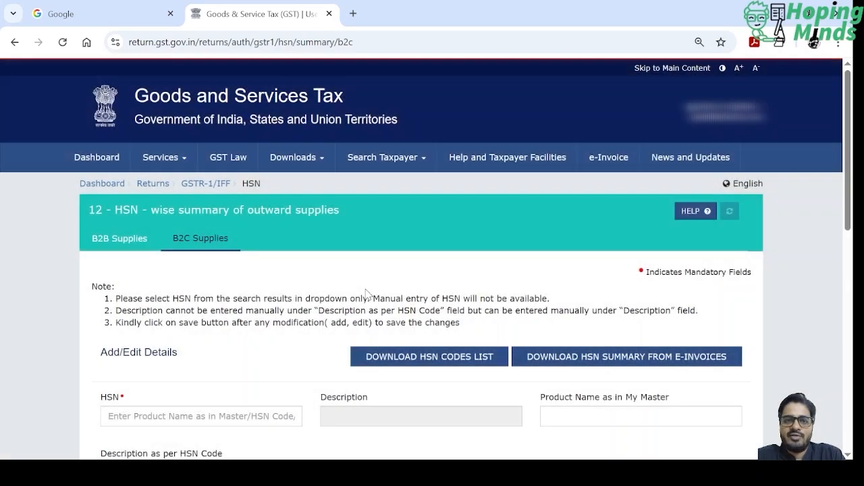
{"action": "scroll", "coordinate": [365, 289], "scroll_direction": "down", "scroll_amount": 2}
{"action": "scroll", "coordinate": [365, 288], "scroll_direction": "down", "scroll_amount": 6}
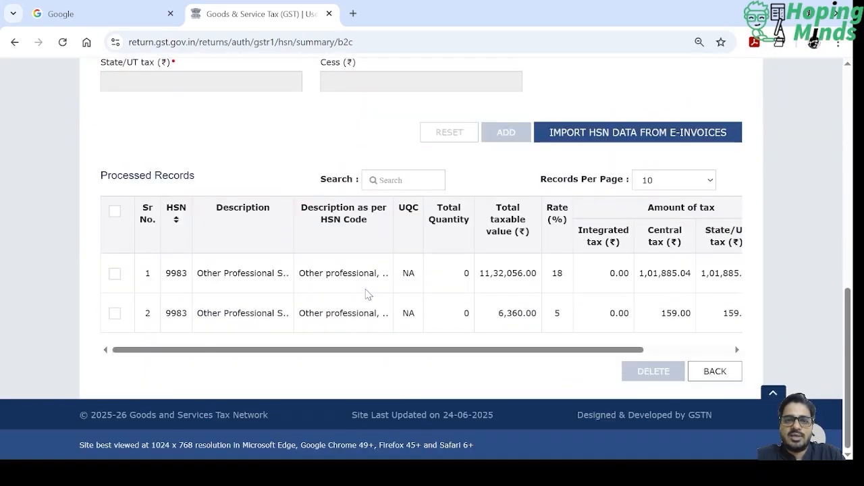
{"action": "left_click_drag", "start_coordinate": [295, 351], "coordinate": [488, 349]}
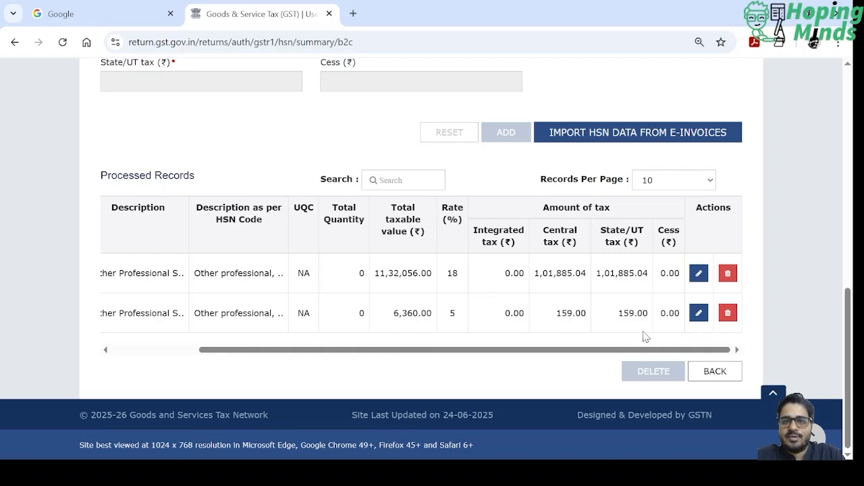
{"action": "left_click", "coordinate": [717, 373]}
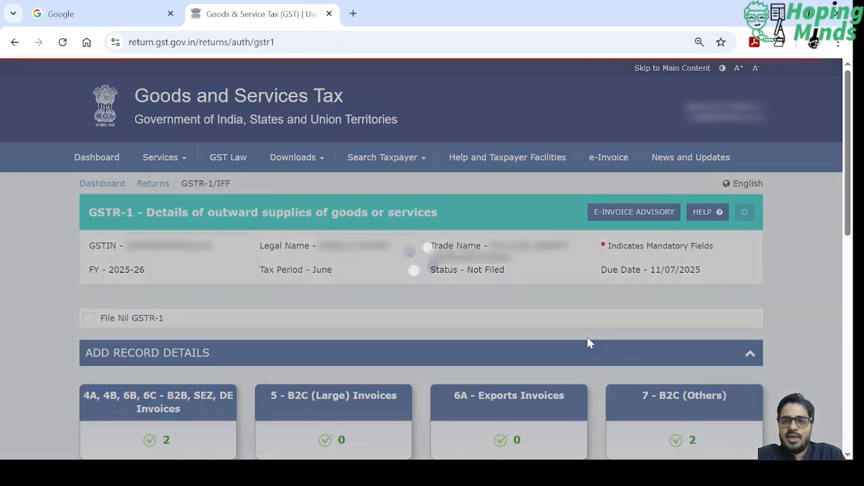
- Review the outward supply invoice and credit note series under 13 - Documents Issued and return to the GSTR-1 overview
{"action": "scroll", "coordinate": [587, 343], "scroll_direction": "down", "scroll_amount": 5}
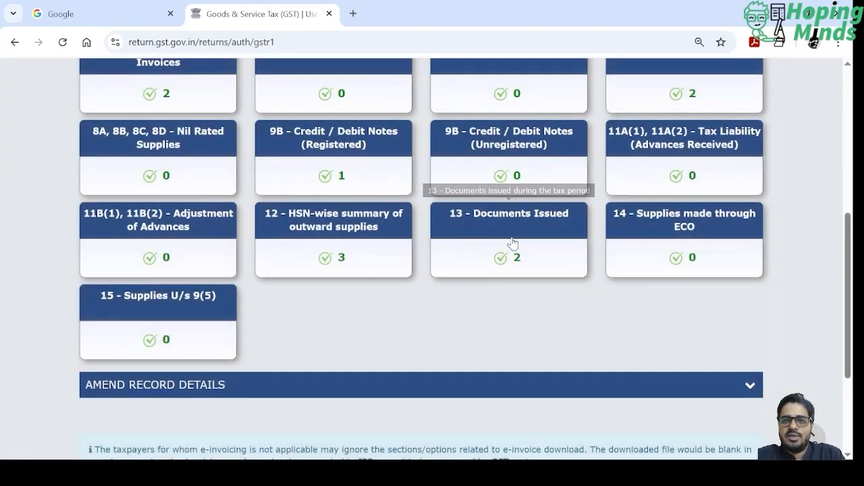
{"action": "left_click", "coordinate": [491, 231]}
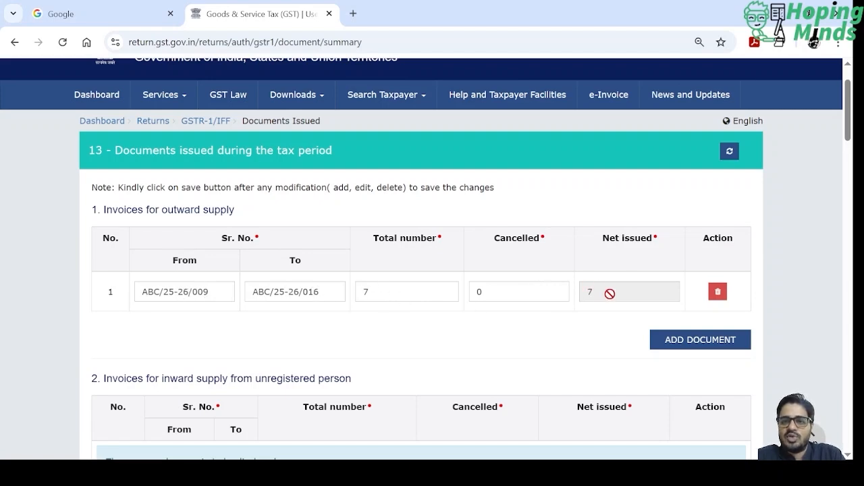
{"action": "scroll", "coordinate": [538, 330], "scroll_direction": "down", "scroll_amount": 3}
{"action": "scroll", "coordinate": [539, 329], "scroll_direction": "down", "scroll_amount": 10}
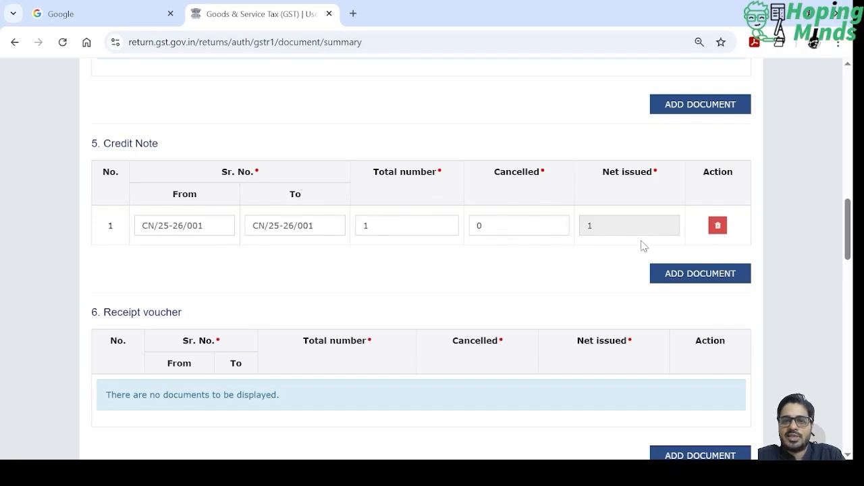
{"action": "scroll", "coordinate": [632, 299], "scroll_direction": "down", "scroll_amount": 12}
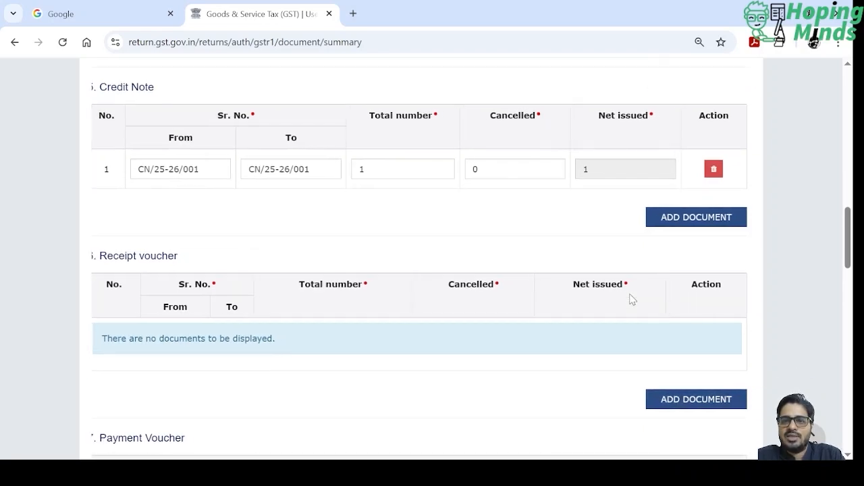
{"action": "scroll", "coordinate": [632, 300], "scroll_direction": "down", "scroll_amount": 5}
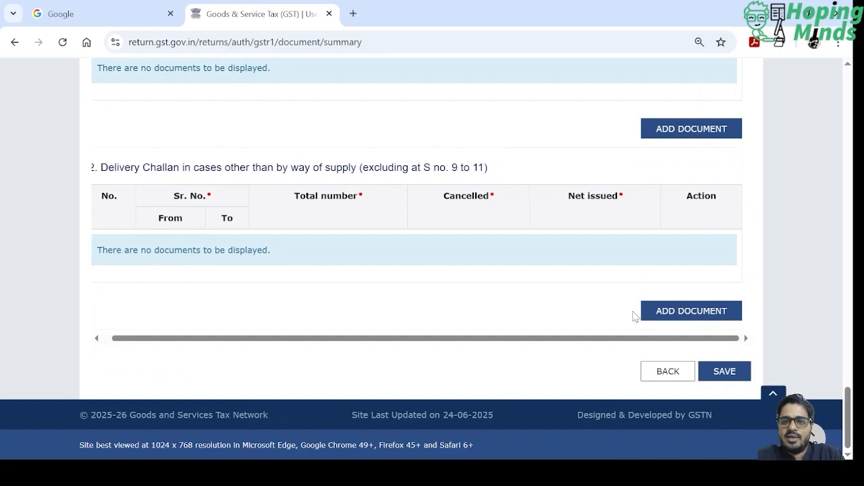
{"action": "left_click", "coordinate": [670, 373]}
- Recheck the record counts of all GSTR-1 sections and generate the return summary
{"action": "scroll", "coordinate": [484, 364], "scroll_direction": "down", "scroll_amount": 6}
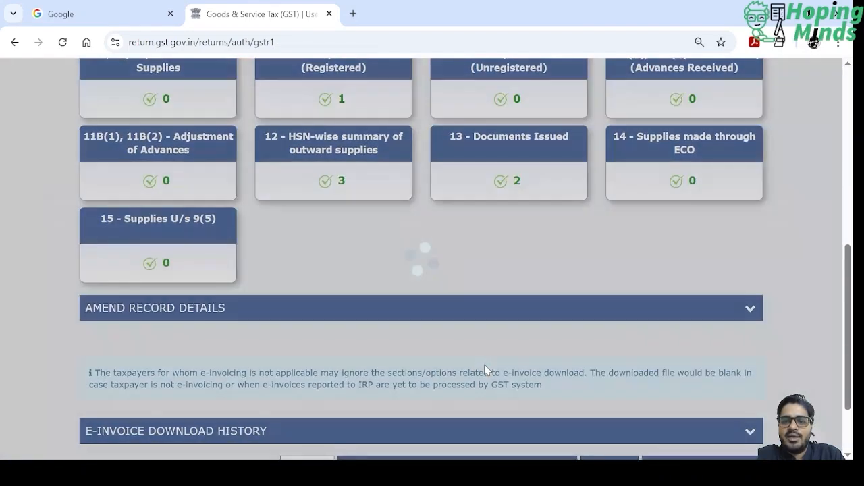
{"action": "scroll", "coordinate": [485, 364], "scroll_direction": "up", "scroll_amount": 1}
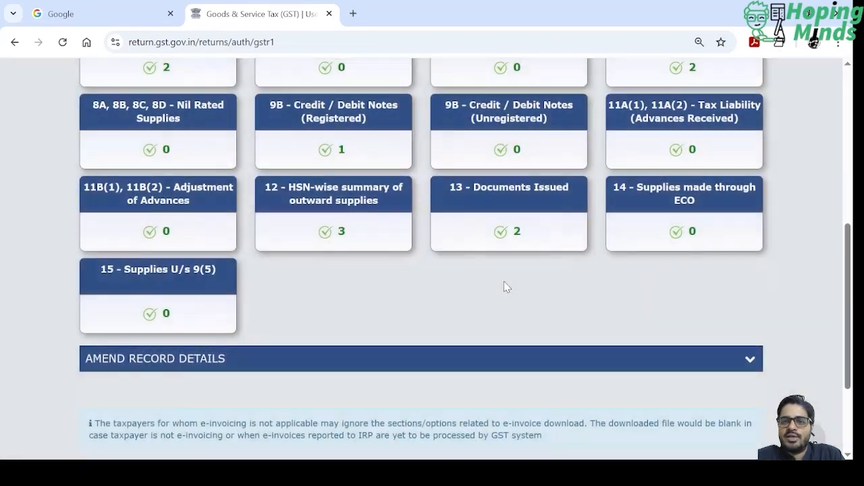
{"action": "scroll", "coordinate": [505, 287], "scroll_direction": "up", "scroll_amount": 1}
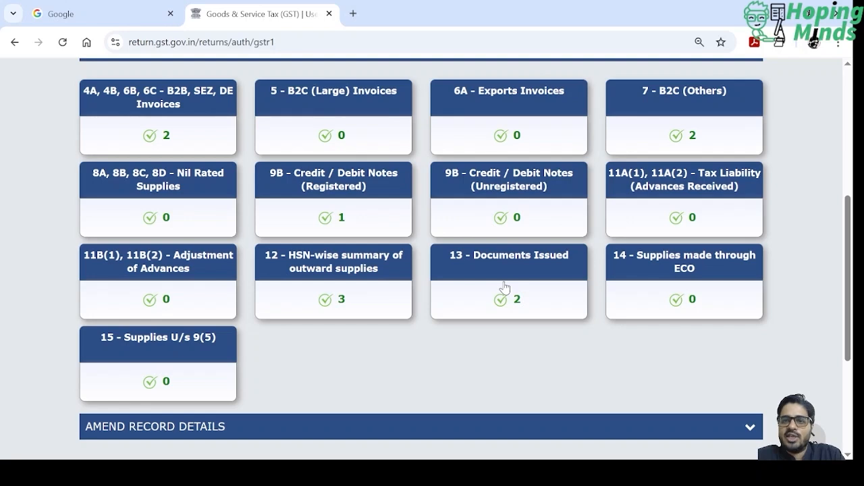
{"action": "scroll", "coordinate": [505, 357], "scroll_direction": "up", "scroll_amount": 1}
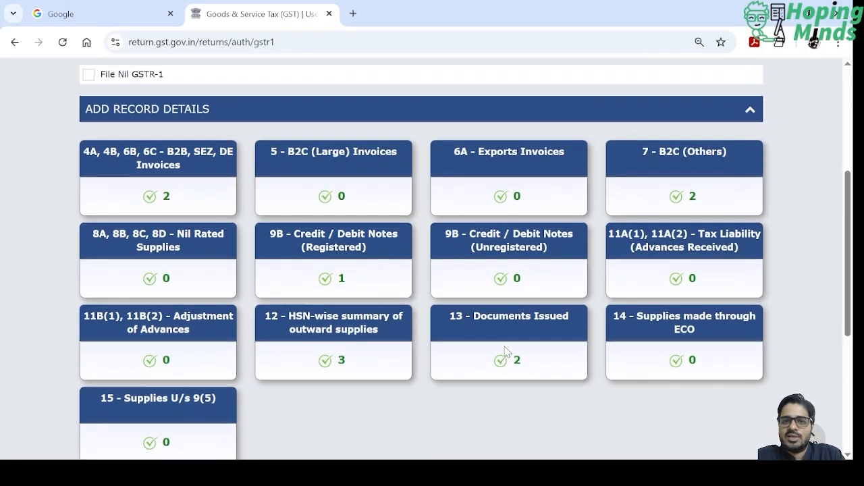
{"action": "scroll", "coordinate": [506, 352], "scroll_direction": "down", "scroll_amount": 3}
{"action": "scroll", "coordinate": [506, 352], "scroll_direction": "down", "scroll_amount": 3}
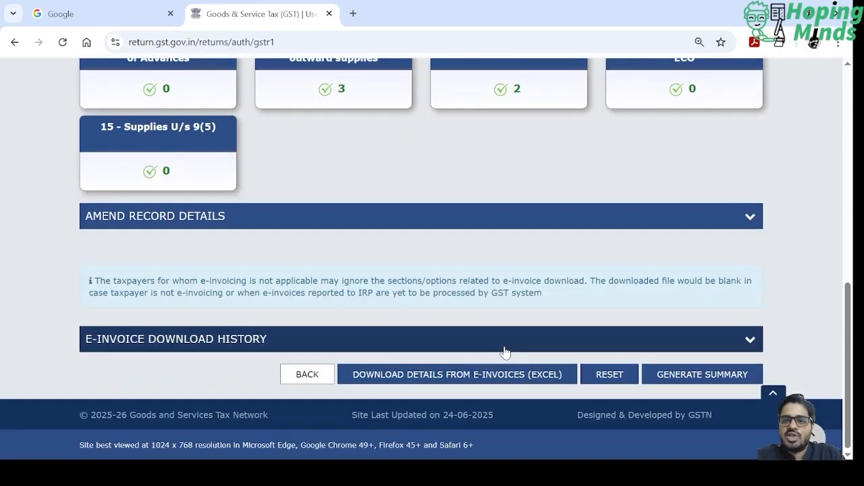
{"action": "left_click", "coordinate": [702, 375]}
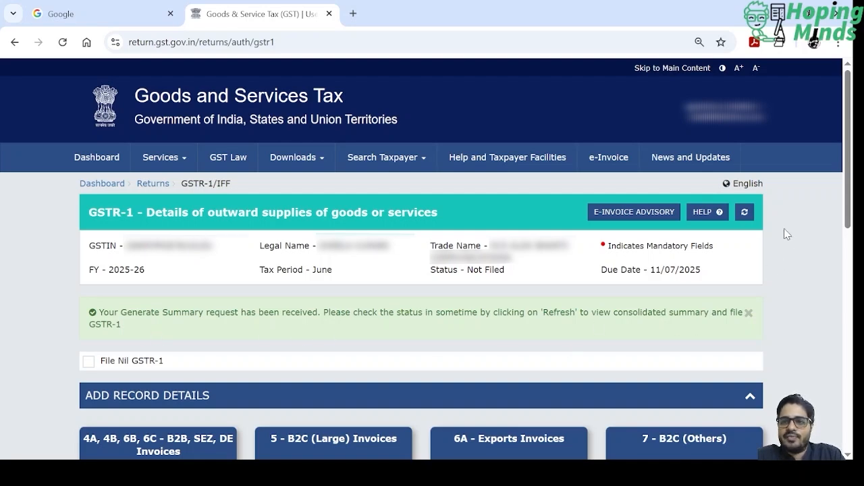
- Refresh the GSTR-1 return status and locate the option for proceeding to filing
{"action": "left_click", "coordinate": [745, 214]}
{"action": "scroll", "coordinate": [697, 321], "scroll_direction": "down", "scroll_amount": 3}
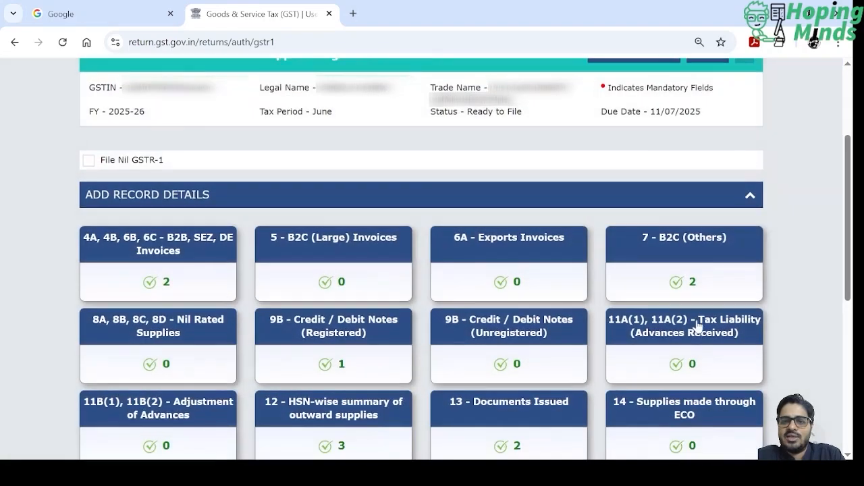
{"action": "scroll", "coordinate": [696, 324], "scroll_direction": "down", "scroll_amount": 5}
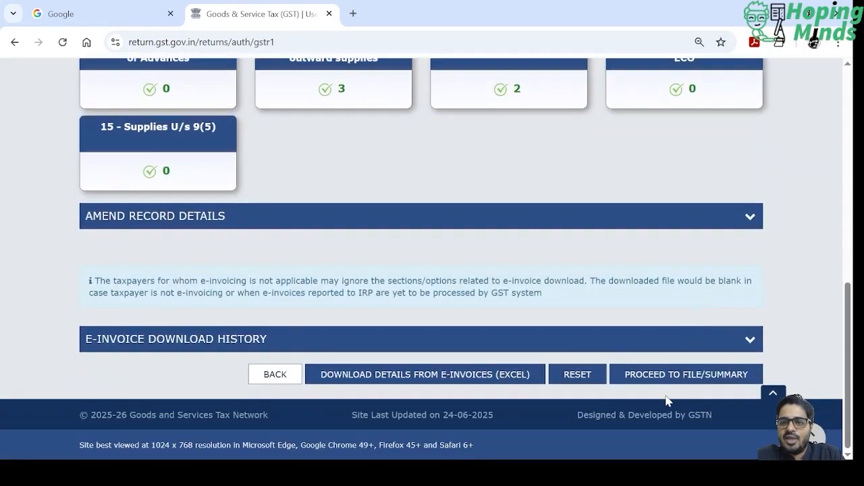
- Open the GSTR-1 consolidated summary and examine the 4A B2B Regular totals across the value and tax columns
{"action": "left_click", "coordinate": [702, 383]}
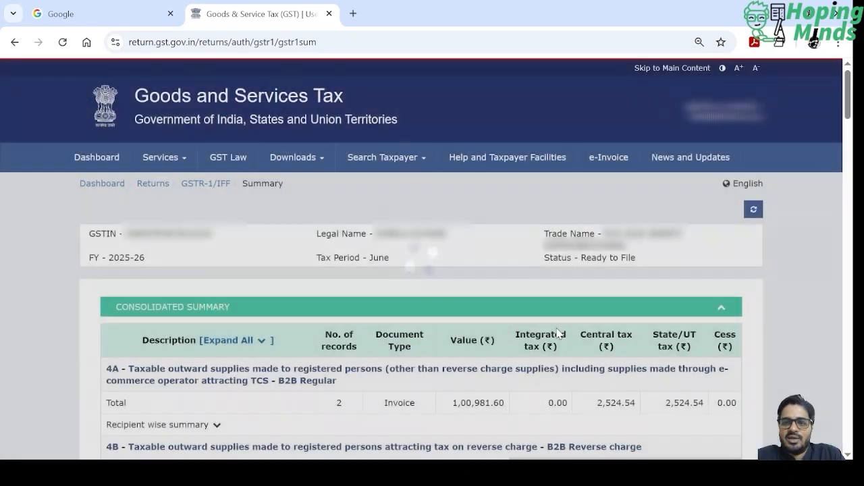
{"action": "scroll", "coordinate": [557, 334], "scroll_direction": "down", "scroll_amount": 2}
{"action": "scroll", "coordinate": [557, 331], "scroll_direction": "down", "scroll_amount": 20}
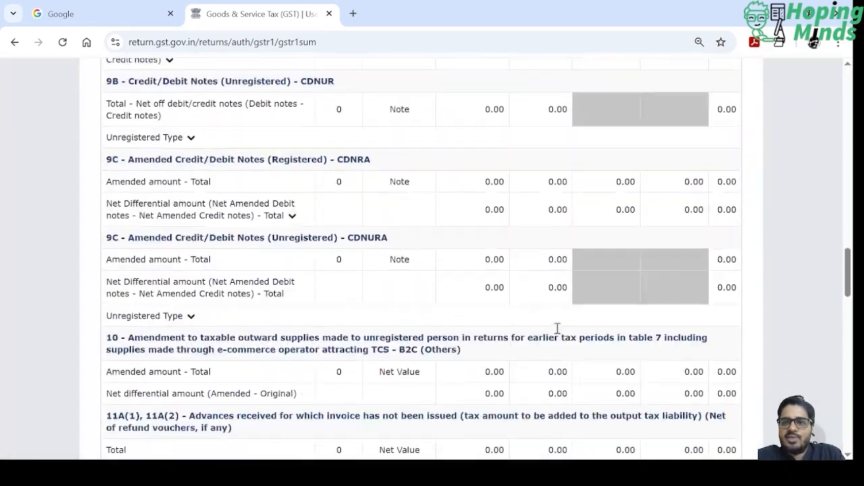
{"action": "scroll", "coordinate": [556, 332], "scroll_direction": "up", "scroll_amount": 20}
{"action": "scroll", "coordinate": [557, 332], "scroll_direction": "down", "scroll_amount": 3}
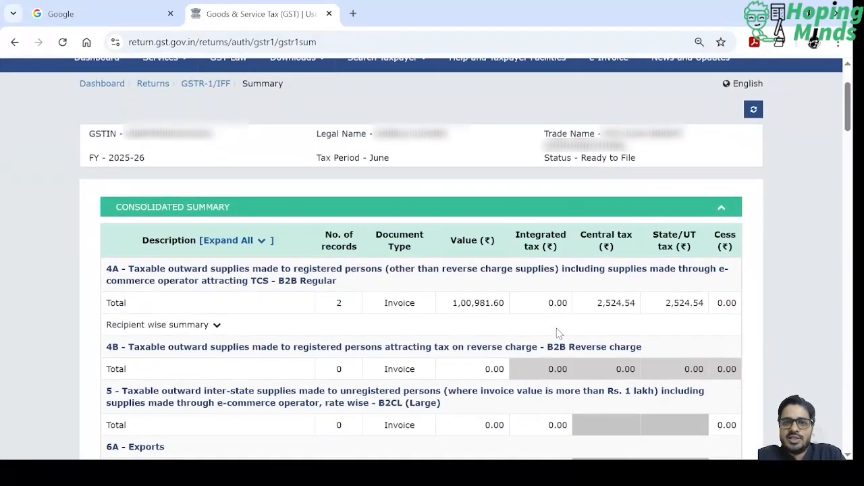
{"action": "scroll", "coordinate": [557, 333], "scroll_direction": "down", "scroll_amount": 1}
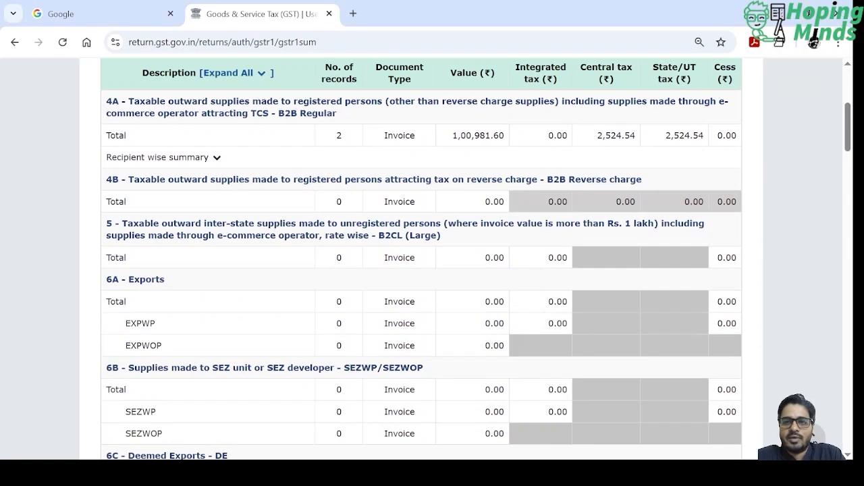
{"action": "scroll", "coordinate": [355, 328], "scroll_direction": "up", "scroll_amount": 3}
{"action": "scroll", "coordinate": [356, 331], "scroll_direction": "down", "scroll_amount": 1}
{"action": "scroll", "coordinate": [356, 331], "scroll_direction": "down", "scroll_amount": 1}
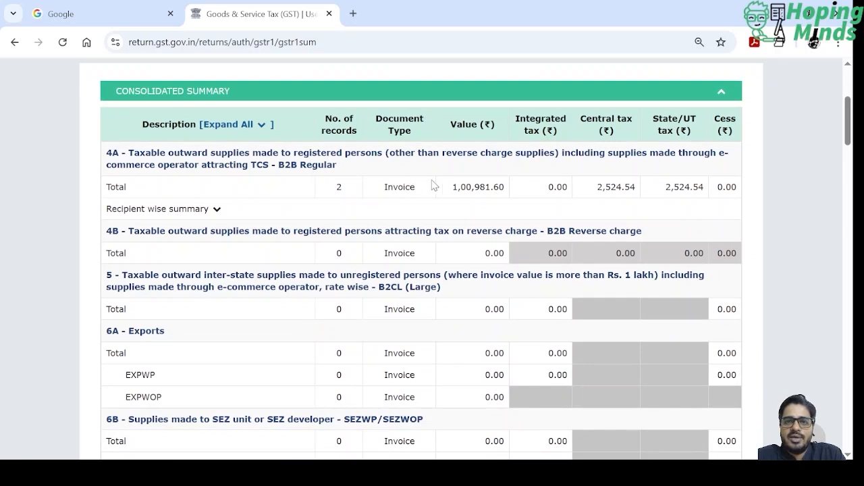
{"action": "left_click_drag", "start_coordinate": [456, 187], "coordinate": [752, 188]}
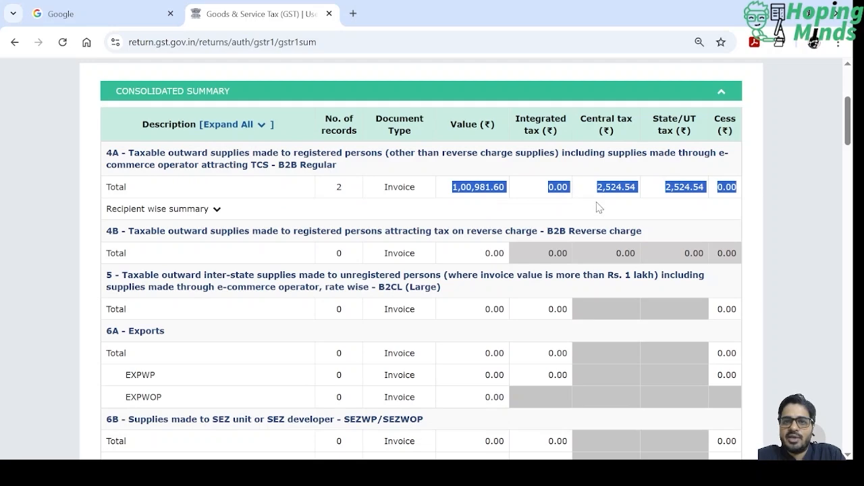
- Review the B2CS totals in table 7 and the registered credit/debit note totals in table 9B
{"action": "scroll", "coordinate": [510, 279], "scroll_direction": "down", "scroll_amount": 1}
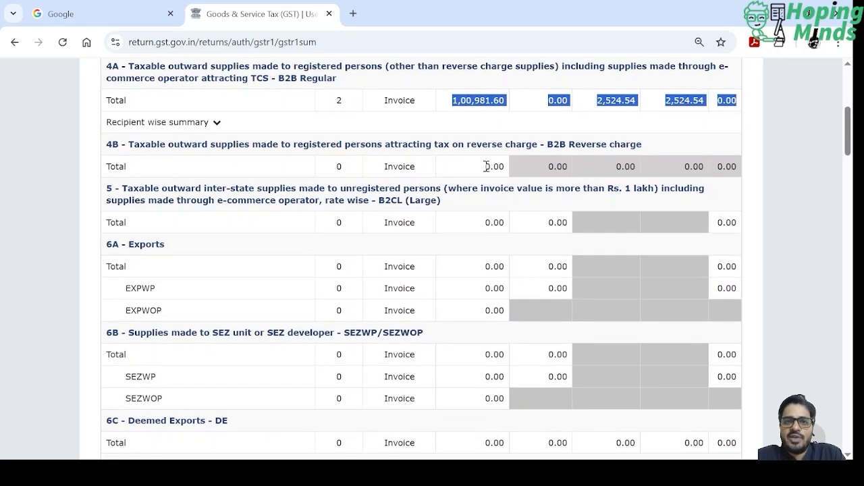
{"action": "scroll", "coordinate": [529, 229], "scroll_direction": "down", "scroll_amount": 4}
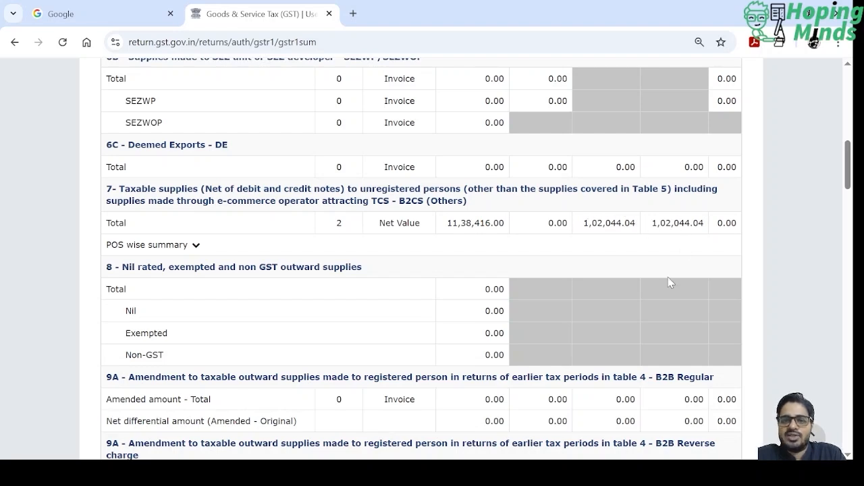
{"action": "scroll", "coordinate": [668, 280], "scroll_direction": "down", "scroll_amount": 2}
{"action": "scroll", "coordinate": [668, 280], "scroll_direction": "down", "scroll_amount": 2}
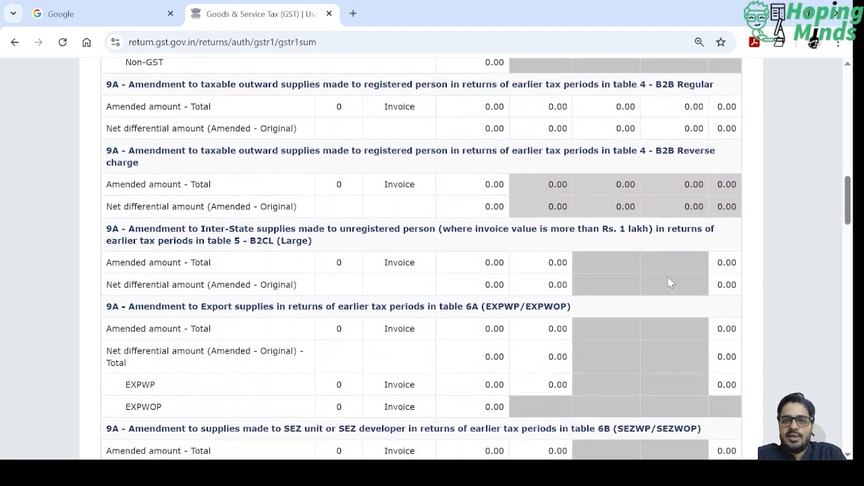
{"action": "scroll", "coordinate": [668, 277], "scroll_direction": "up", "scroll_amount": 1}
{"action": "scroll", "coordinate": [284, 269], "scroll_direction": "down", "scroll_amount": 4}
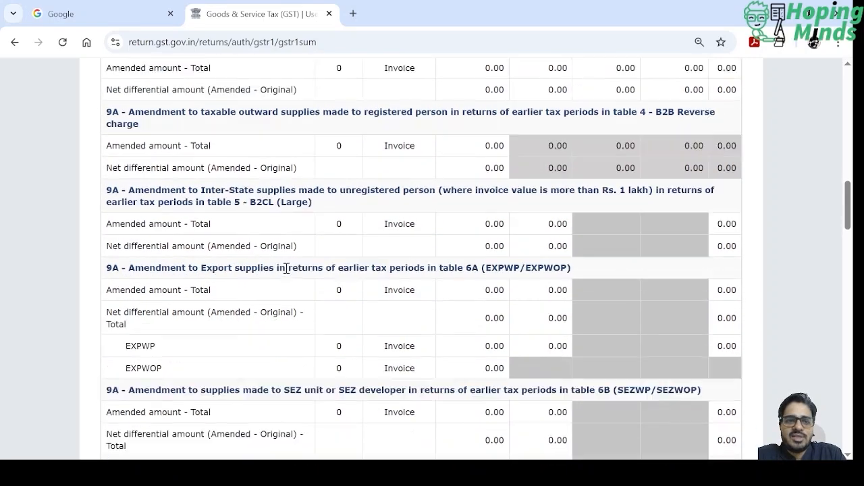
{"action": "scroll", "coordinate": [287, 273], "scroll_direction": "down", "scroll_amount": 4}
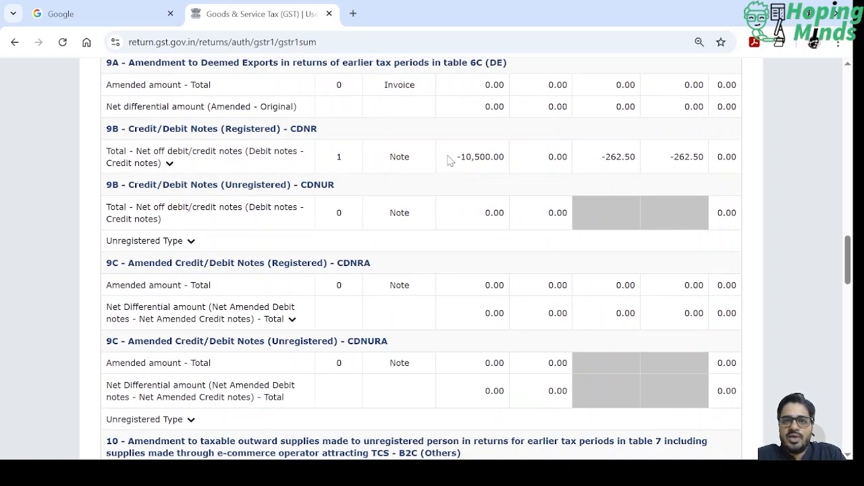
{"action": "left_click_drag", "start_coordinate": [457, 157], "coordinate": [718, 162]}
{"action": "scroll", "coordinate": [512, 228], "scroll_direction": "down", "scroll_amount": 6}
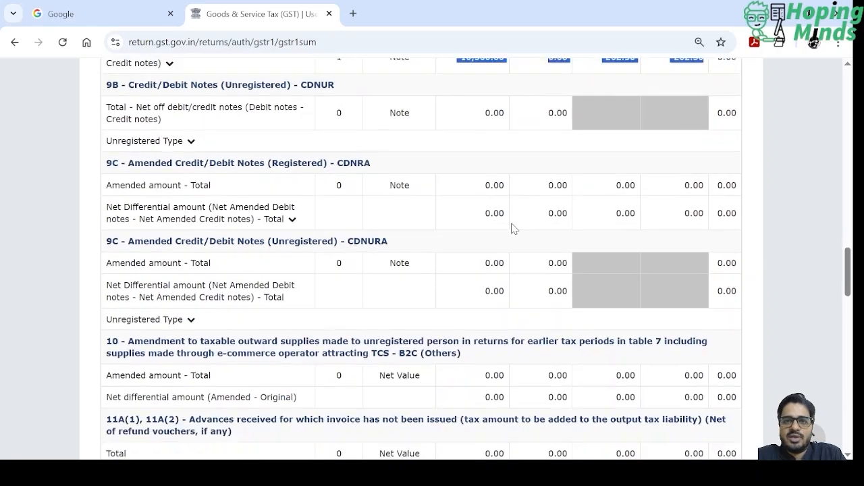
- Examine the overall, B2B and B2C totals under 12 - HSN-wise summary of outward supplies
{"action": "scroll", "coordinate": [512, 228], "scroll_direction": "down", "scroll_amount": 1}
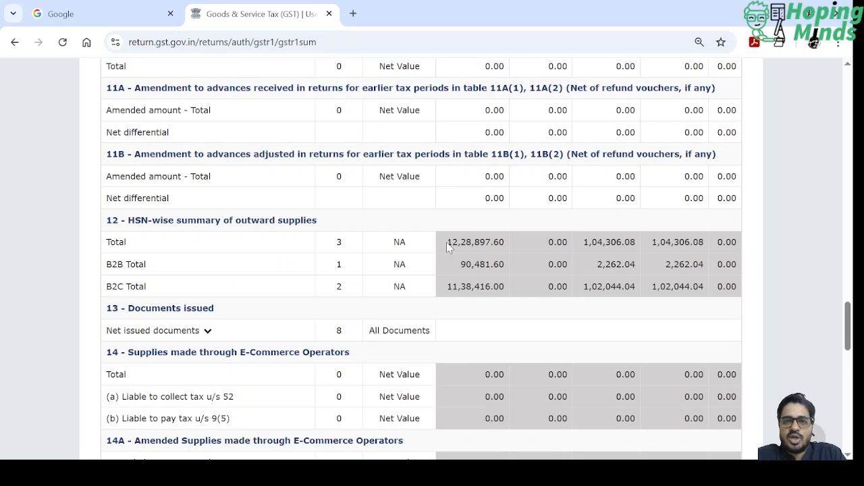
{"action": "left_click_drag", "start_coordinate": [447, 243], "coordinate": [507, 248]}
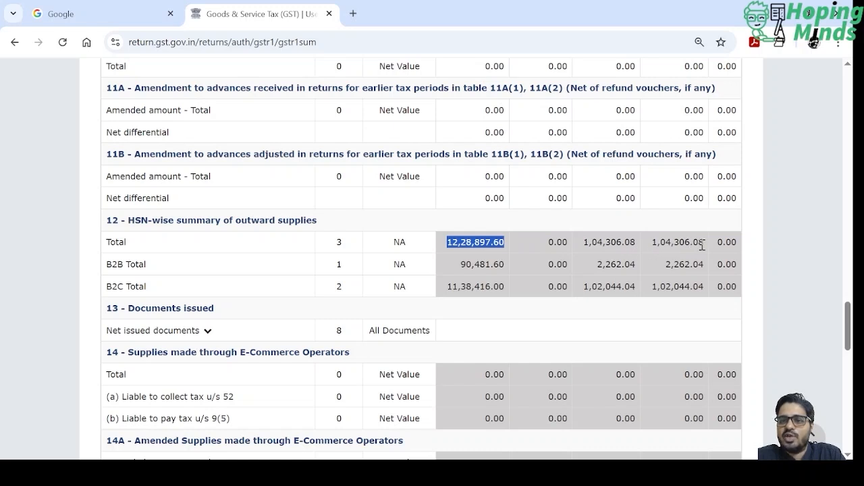
{"action": "left_click", "coordinate": [588, 263]}
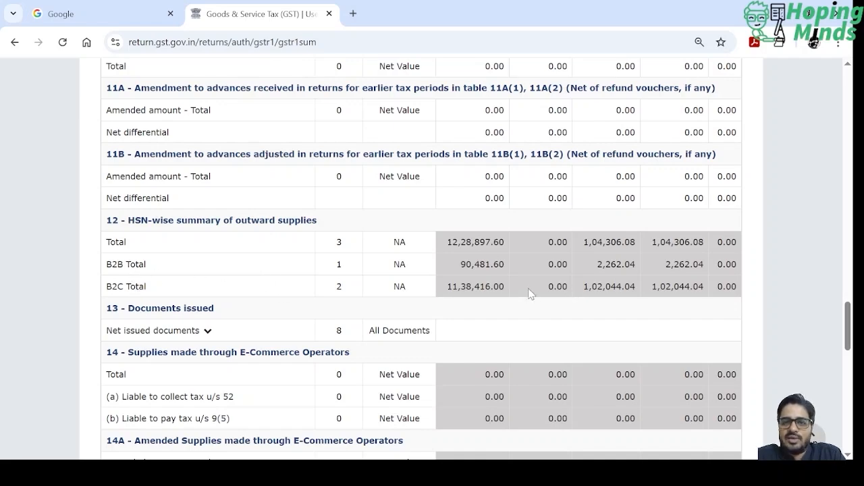
- Examine the value and tax amounts in the Total Liability row at the end of the consolidated summary
{"action": "scroll", "coordinate": [588, 298], "scroll_direction": "down", "scroll_amount": 2}
{"action": "scroll", "coordinate": [589, 301], "scroll_direction": "down", "scroll_amount": 10}
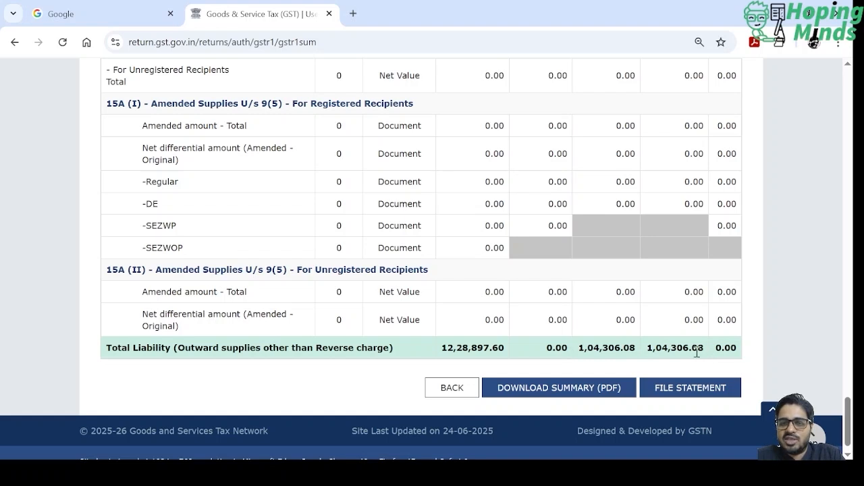
{"action": "left_click_drag", "start_coordinate": [578, 348], "coordinate": [705, 350]}
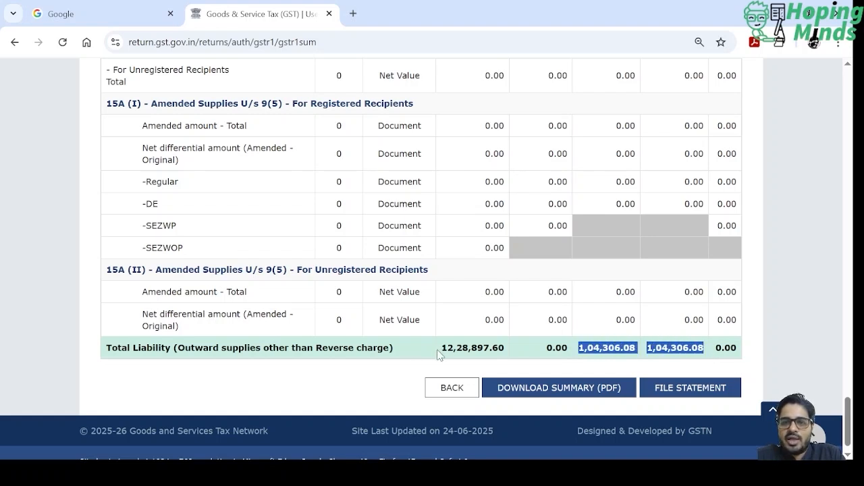
{"action": "left_click_drag", "start_coordinate": [439, 349], "coordinate": [773, 353]}
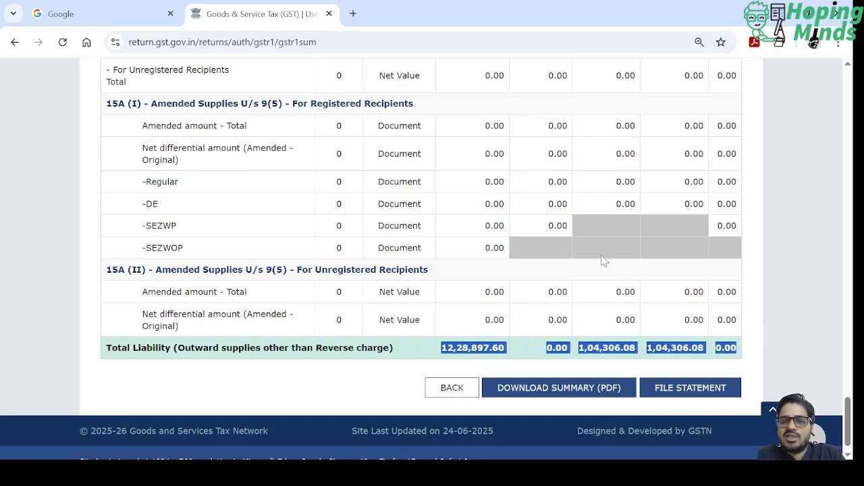
- Compare the Total Liability amounts with the HSN-wise summary totals and return to the option for filing the statement
{"action": "scroll", "coordinate": [603, 260], "scroll_direction": "up", "scroll_amount": 10}
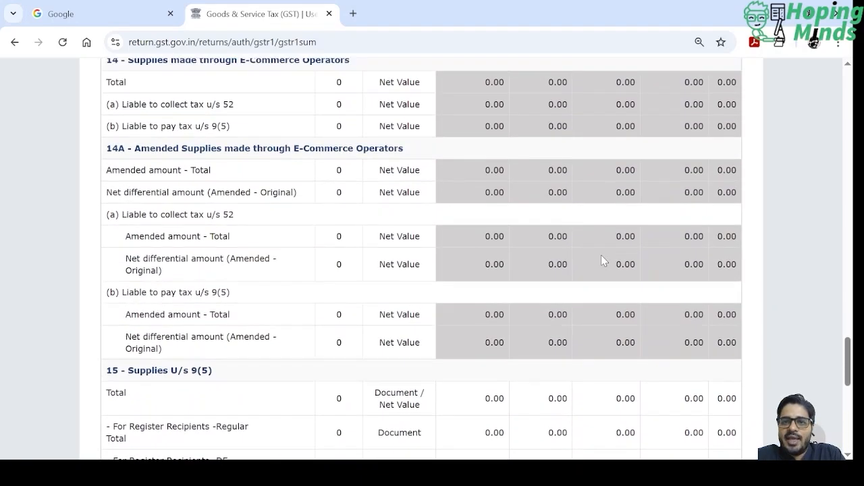
{"action": "scroll", "coordinate": [601, 256], "scroll_direction": "up", "scroll_amount": 1}
{"action": "scroll", "coordinate": [602, 258], "scroll_direction": "down", "scroll_amount": 15}
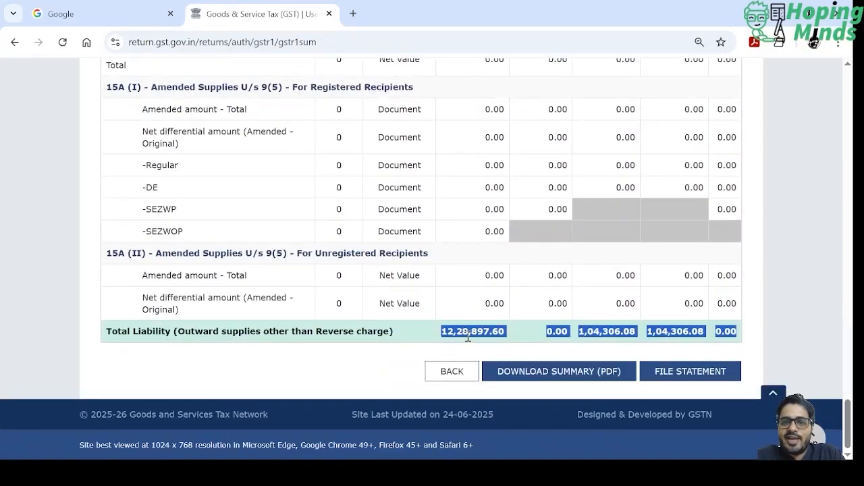
{"action": "scroll", "coordinate": [542, 237], "scroll_direction": "up", "scroll_amount": 9}
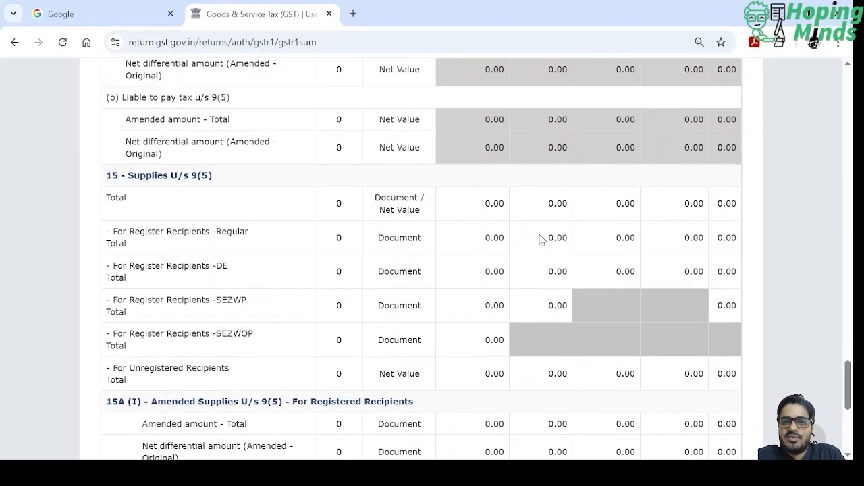
{"action": "scroll", "coordinate": [540, 237], "scroll_direction": "up", "scroll_amount": 3}
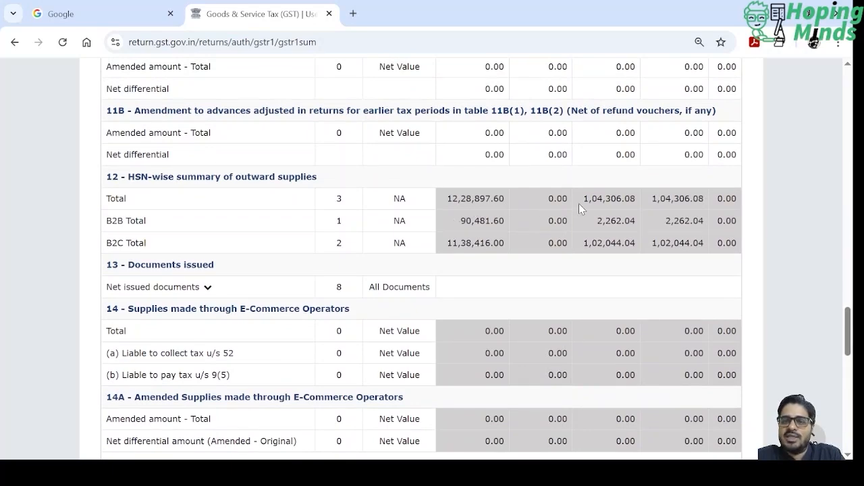
{"action": "scroll", "coordinate": [605, 284], "scroll_direction": "down", "scroll_amount": 10}
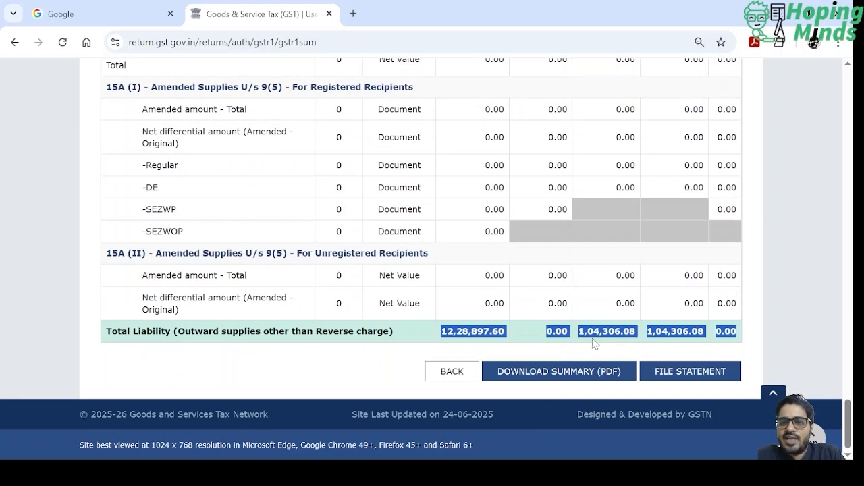
{"action": "scroll", "coordinate": [604, 255], "scroll_direction": "up", "scroll_amount": 6}
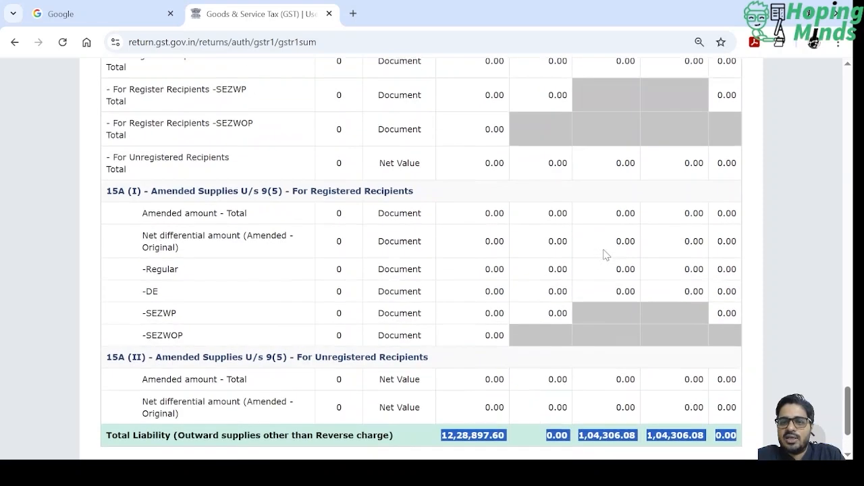
{"action": "scroll", "coordinate": [603, 249], "scroll_direction": "up", "scroll_amount": 4}
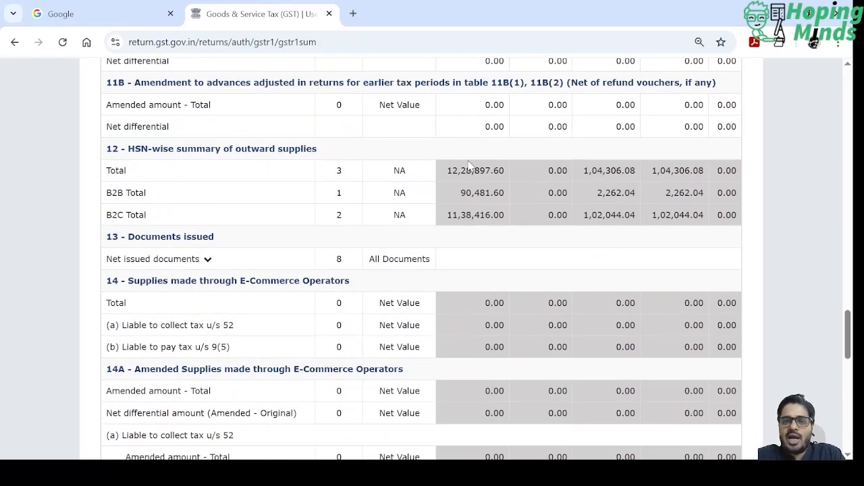
{"action": "scroll", "coordinate": [540, 259], "scroll_direction": "down", "scroll_amount": 10}
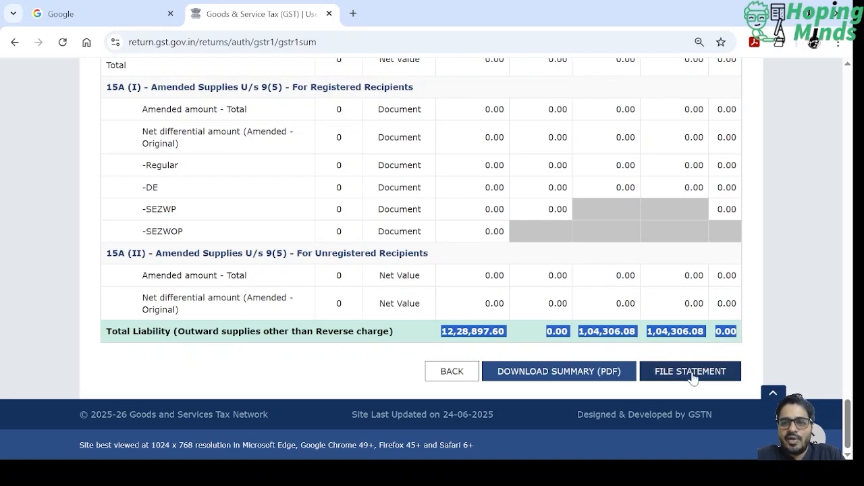
- Start filing the GSTR-1 statement, accept the declaration and open the Authorised Signatory selection
{"action": "left_click", "coordinate": [690, 372]}
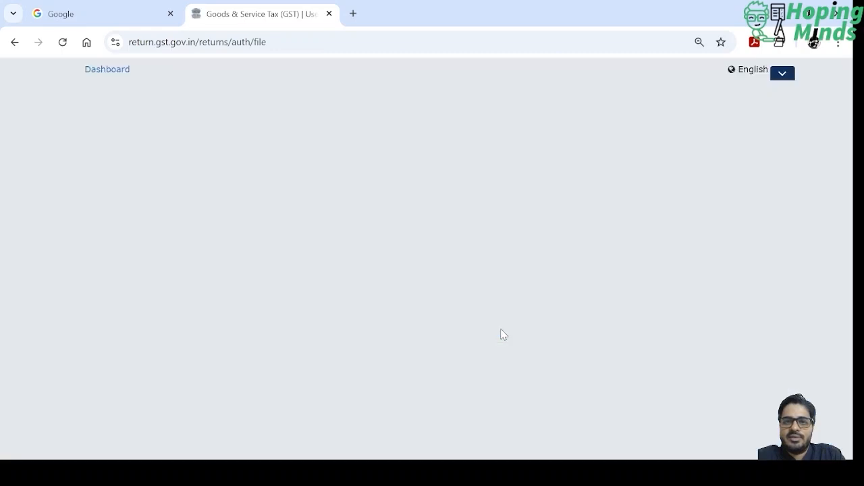
{"action": "scroll", "coordinate": [229, 216], "scroll_direction": "down", "scroll_amount": 3}
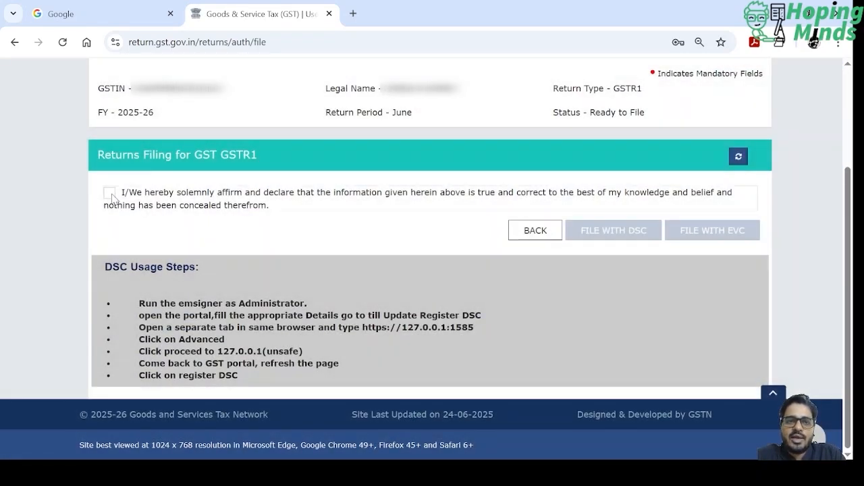
{"action": "left_click", "coordinate": [110, 193]}
{"action": "left_click", "coordinate": [162, 242]}
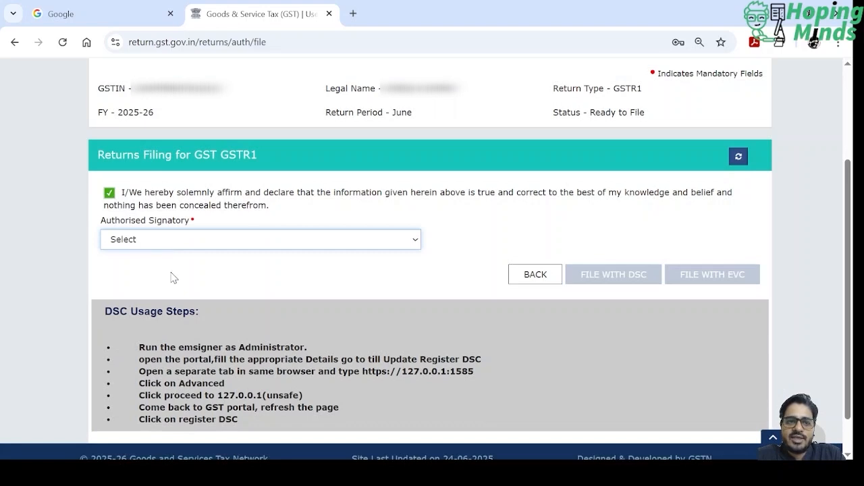
{"action": "left_click", "coordinate": [173, 278]}
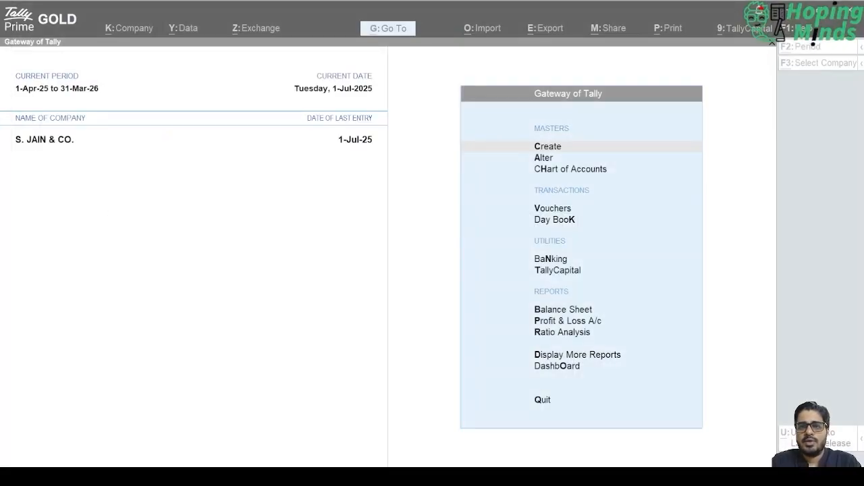
- Switch to TallyPrime at the Gateway of Tally
{"action": "key", "text": "alt+Tab"}
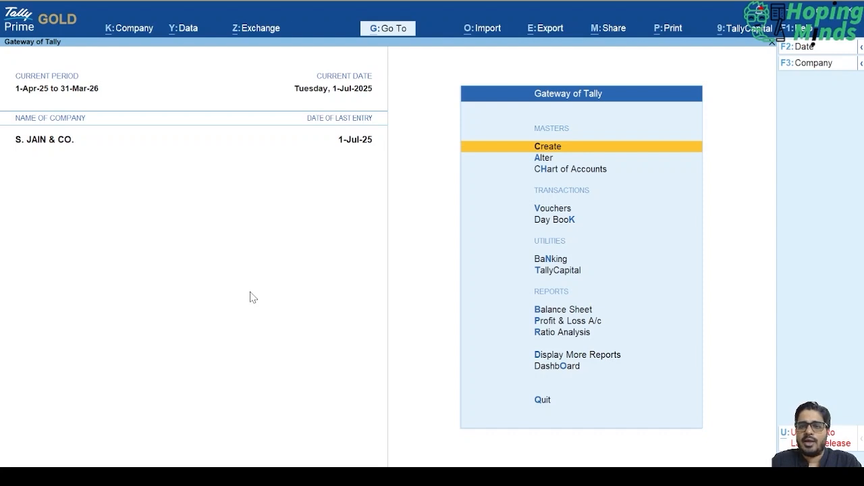
{"action": "key", "text": "Down"}
{"action": "key", "text": "Up"}
{"action": "key", "text": "Down"}
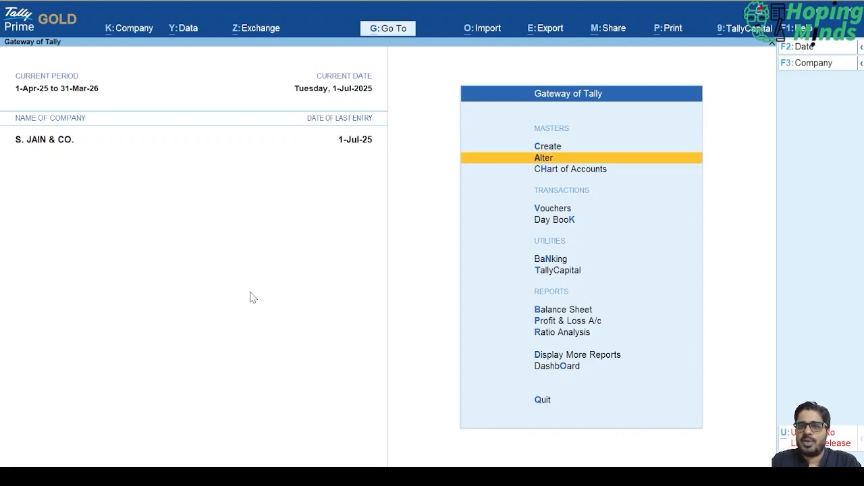
{"action": "key", "text": "Up"}
{"action": "key", "text": "Down"}
{"action": "key", "text": "Down"}
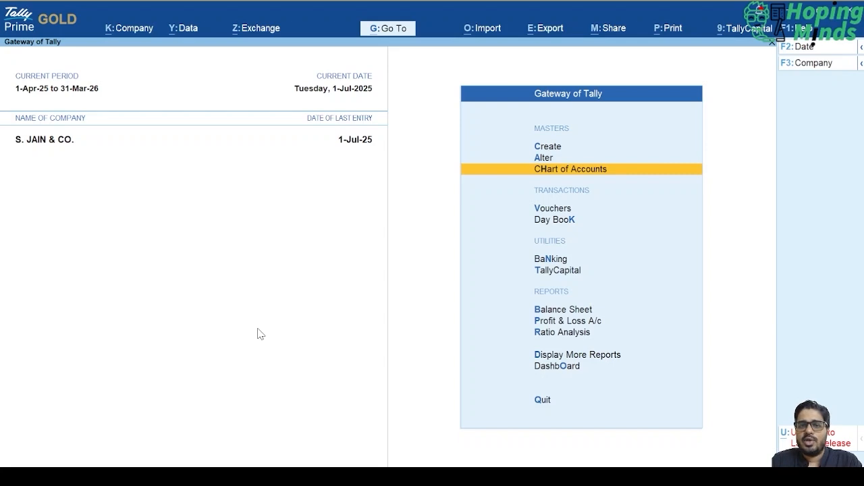
{"action": "key", "text": "Down"}
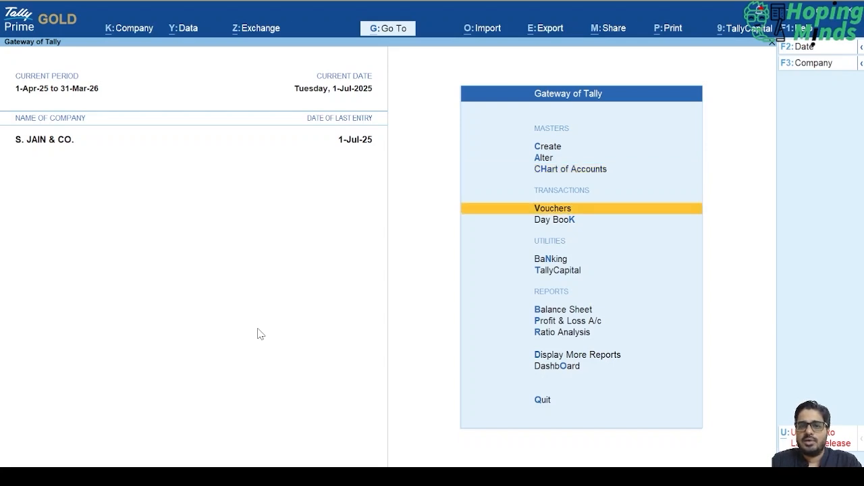
{"action": "key", "text": "Up"}
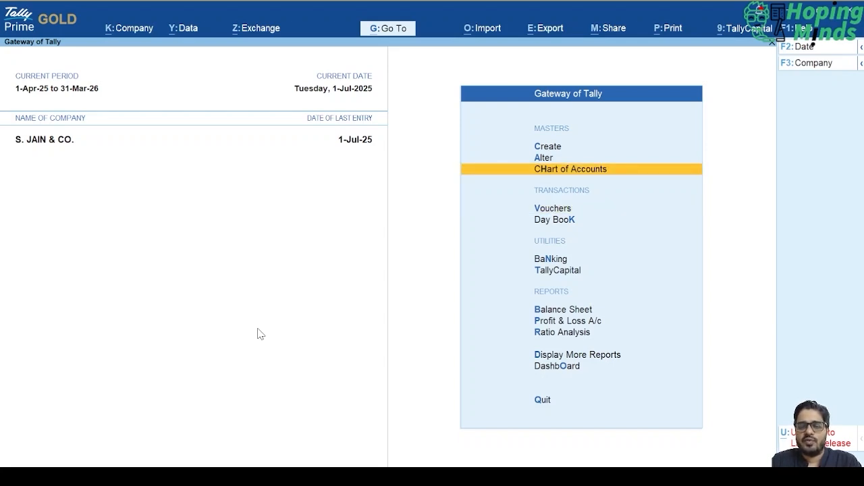
- Open the Sales Register in Account Books and examine its monthly sales totals
{"action": "key", "text": "d"}
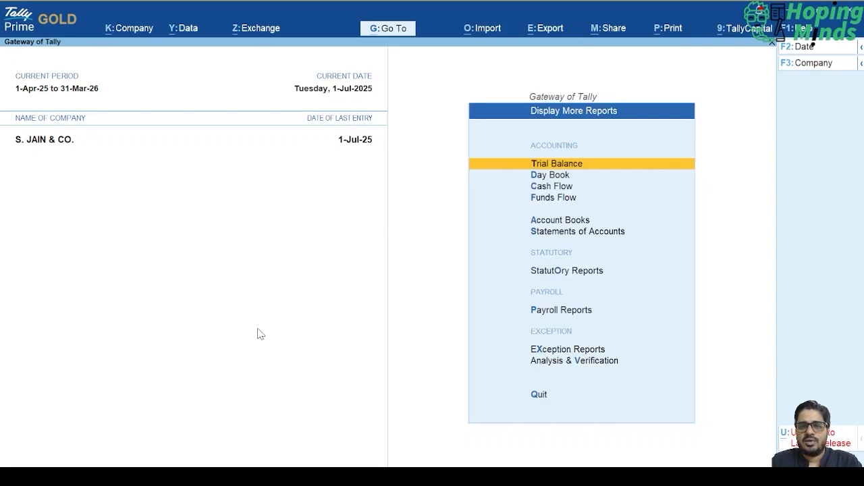
{"action": "key", "text": "Down"}
{"action": "key", "text": "Down"}
{"action": "key", "text": "Down"}
{"action": "key", "text": "Down"}
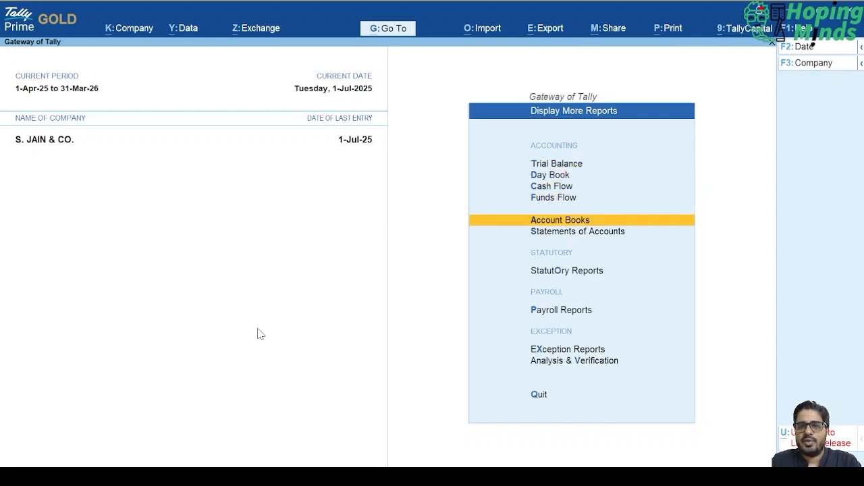
{"action": "key", "text": "Return"}
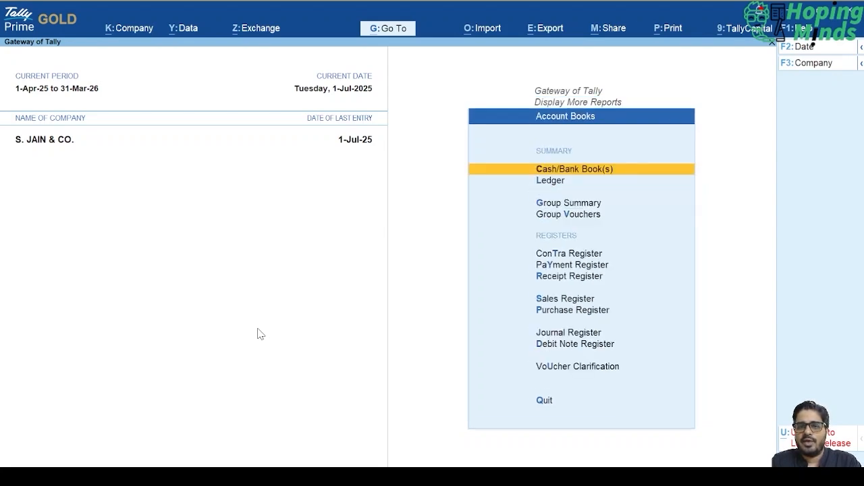
{"action": "key", "text": "s"}
{"action": "key", "text": "Up"}
{"action": "key", "text": "Return"}
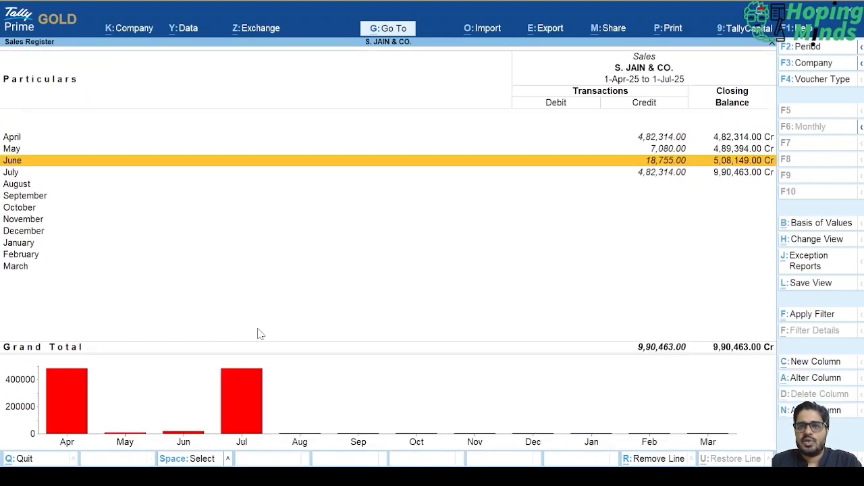
- Leave the Sales Register and return to the Gateway of Tally without quitting the program
{"action": "key", "text": "Escape"}
{"action": "key", "text": "Escape"}
{"action": "key", "text": "Escape"}
{"action": "key", "text": "Escape"}
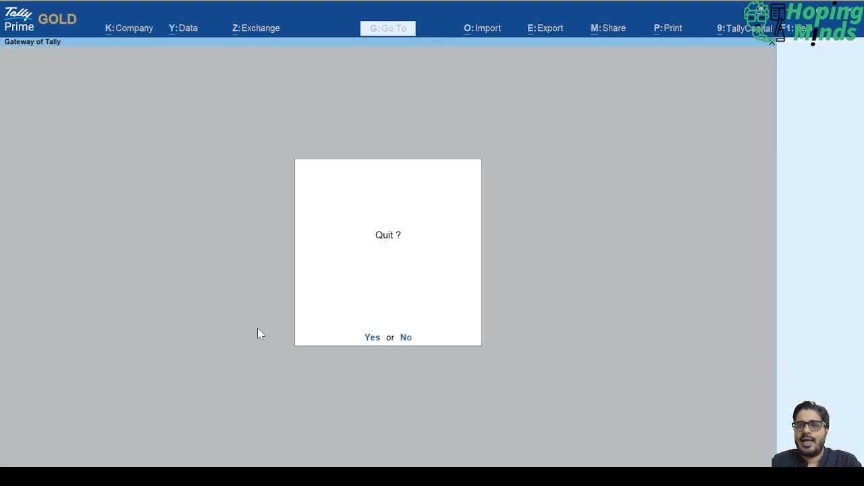
{"action": "key", "text": "n"}
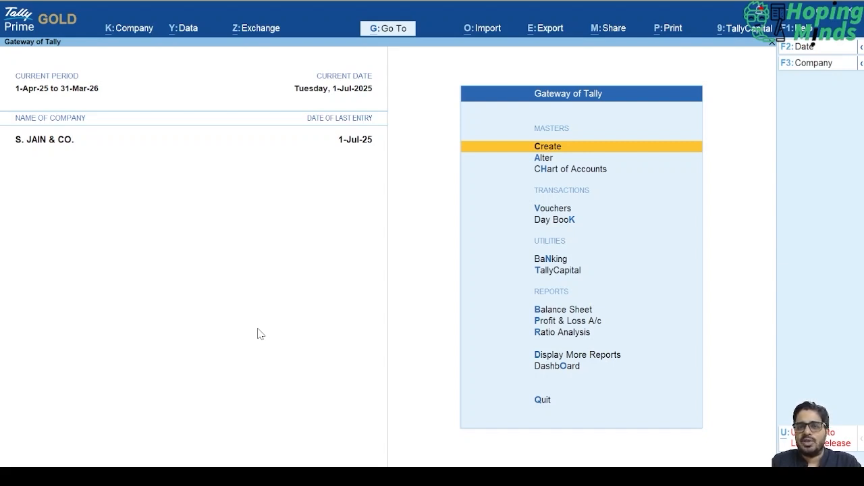
{"action": "key", "text": "alt+Tab"}
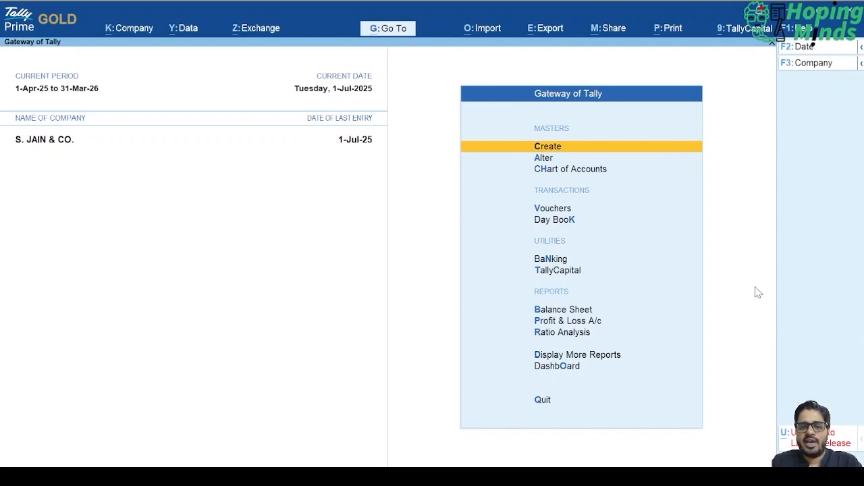
- Open the Statutory Reports within Display More Reports
{"action": "key", "text": "d"}
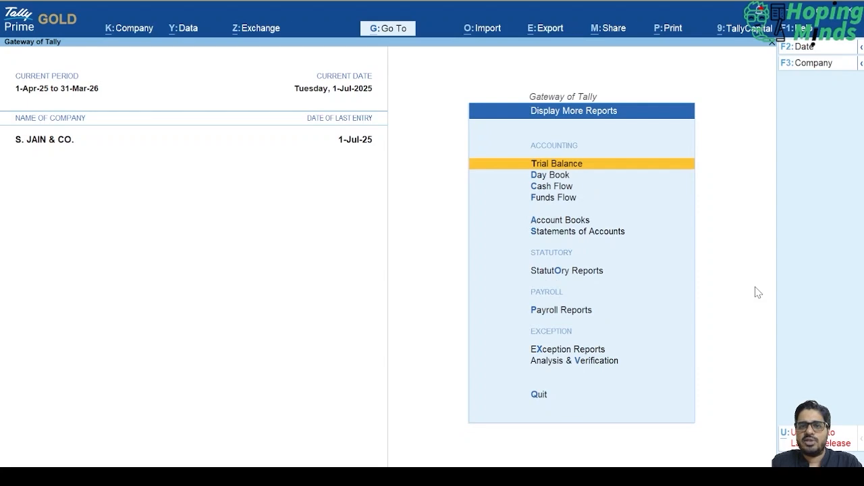
{"action": "key", "text": "Down"}
{"action": "key", "text": "Down"}
{"action": "key", "text": "Down"}
{"action": "key", "text": "Down"}
{"action": "key", "text": "Down"}
{"action": "key", "text": "Down"}
{"action": "key", "text": "Down"}
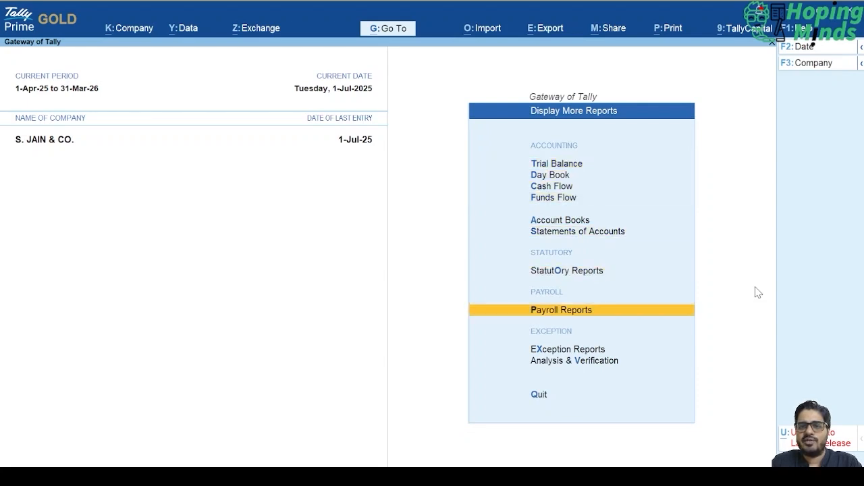
{"action": "key", "text": "Up"}
{"action": "key", "text": "Return"}
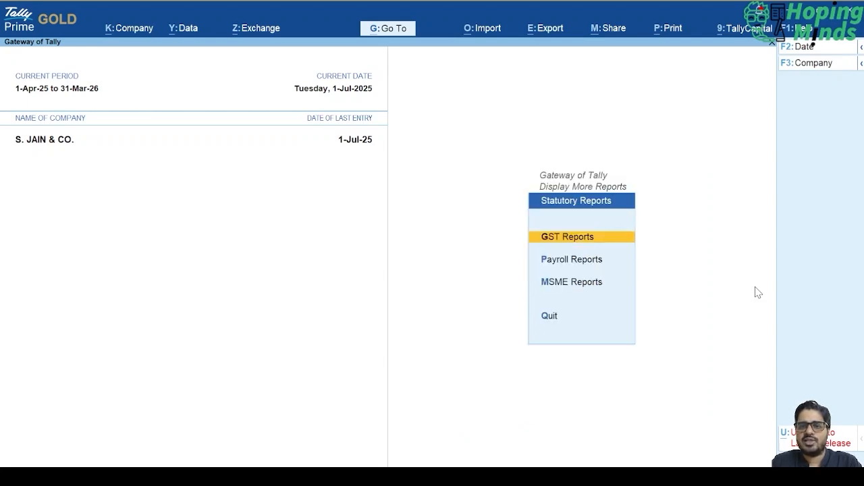
- Open the GSTR-1 report from the GST Reports
{"action": "key", "text": "Up"}
{"action": "key", "text": "Up"}
{"action": "key", "text": "Up"}
{"action": "key", "text": "Up"}
{"action": "key", "text": "Up"}
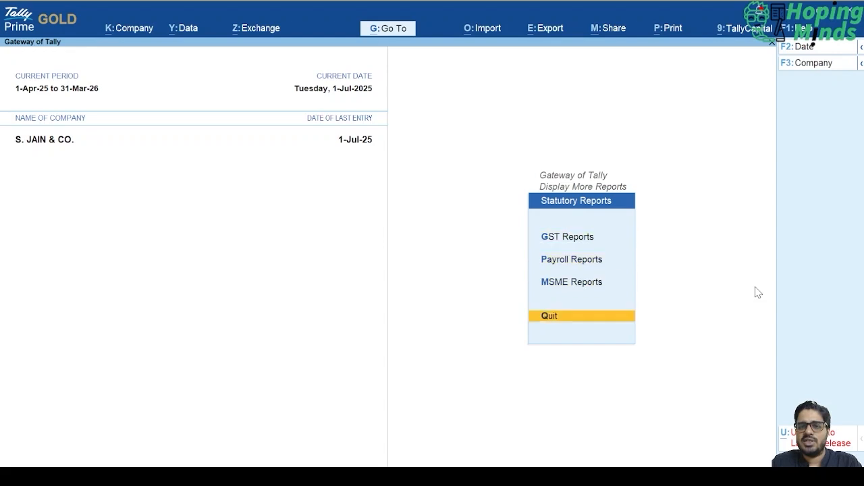
{"action": "key", "text": "Down"}
{"action": "key", "text": "Return"}
{"action": "key", "text": "Down"}
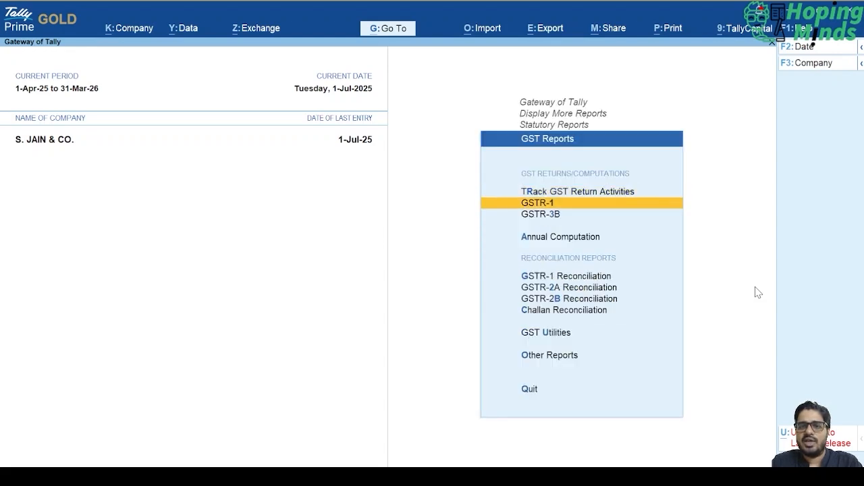
{"action": "key", "text": "Down"}
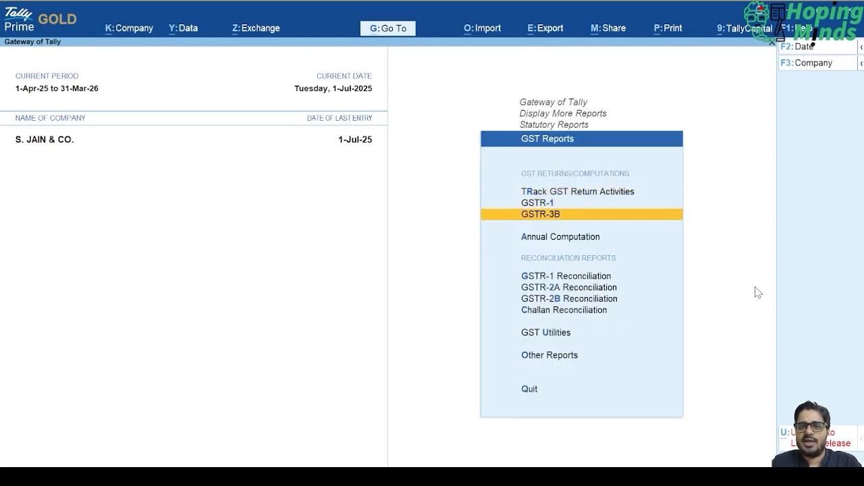
{"action": "key", "text": "Up"}
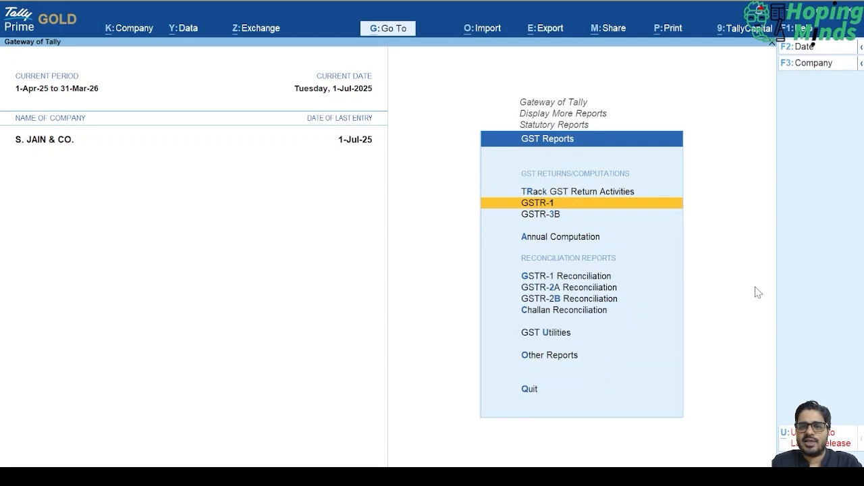
{"action": "key", "text": "Return"}
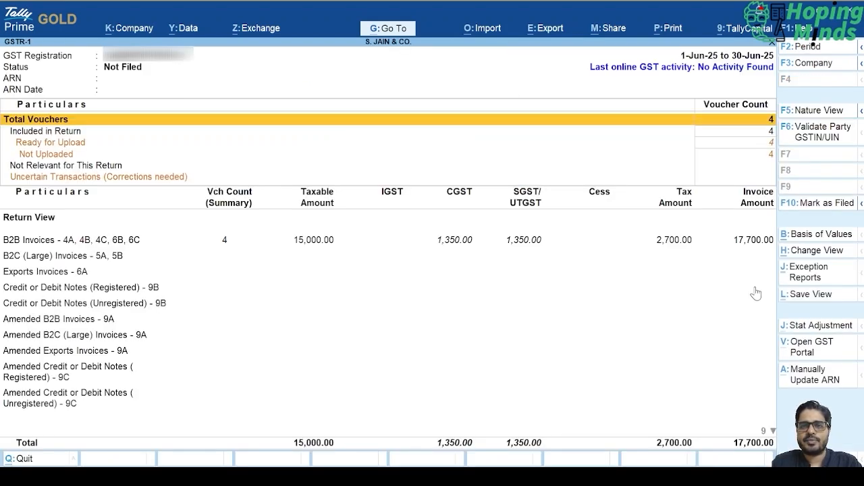
- Review the voucher counts for Included in Return, Ready for Upload and Not Uploaded in the June GSTR-1
{"action": "key", "text": "Down"}
{"action": "key", "text": "Down"}
{"action": "key", "text": "Down"}
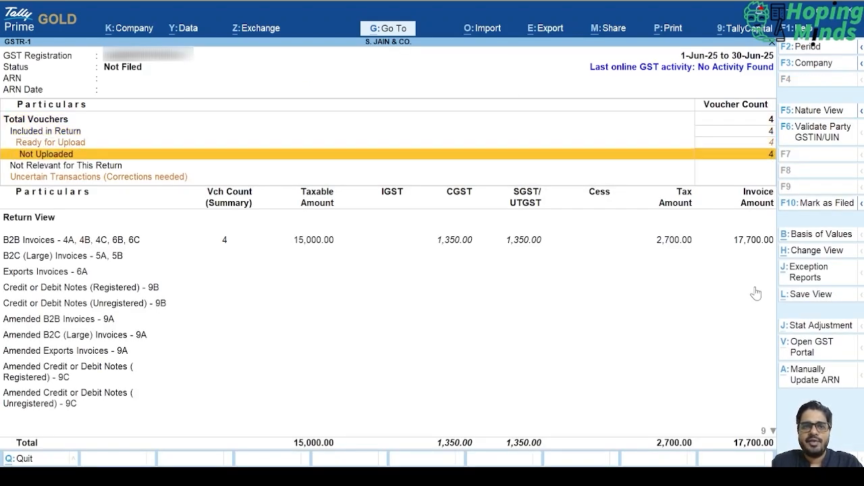
{"action": "key", "text": "Up"}
{"action": "key", "text": "Down"}
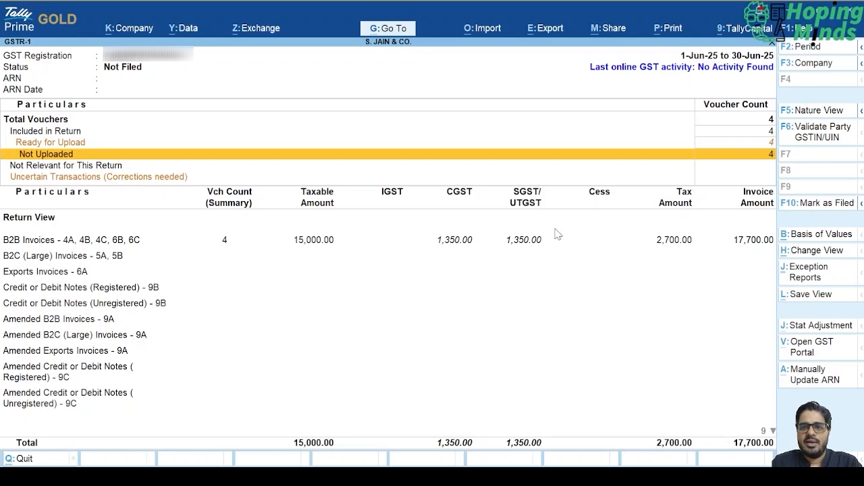
- Examine the party-wise details of the B2B Invoices section and return to the GSTR-1 report
{"action": "left_click", "coordinate": [515, 248]}
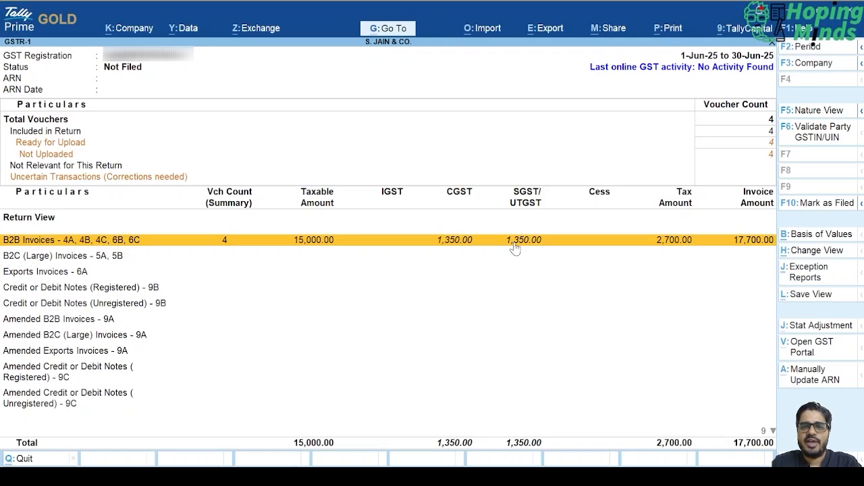
{"action": "left_click", "coordinate": [514, 247]}
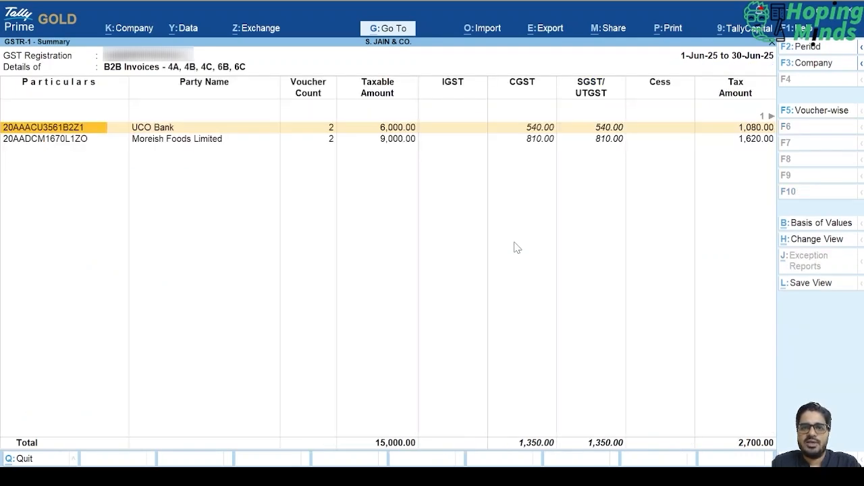
{"action": "key", "text": "Escape"}
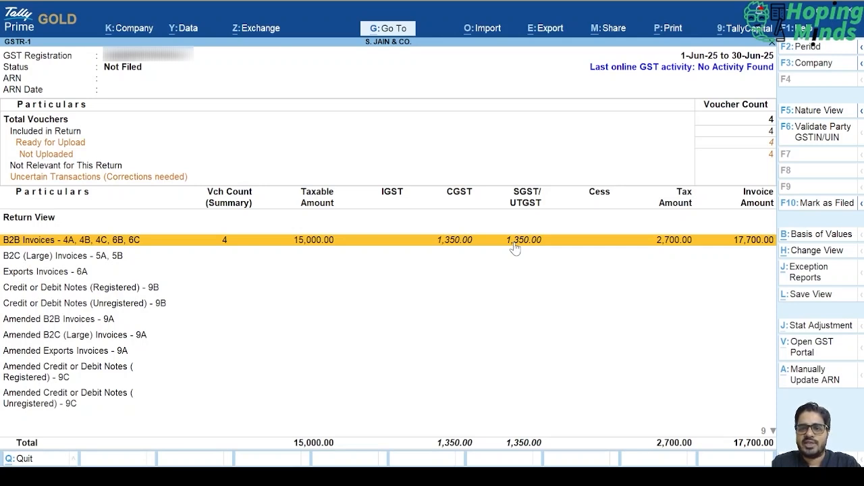
- Look through the GSTR-1 return sections below B2B Invoices, from B2C and credit notes to tax liability on advances
{"action": "key", "text": "Down"}
{"action": "key", "text": "Down"}
{"action": "key", "text": "Down"}
{"action": "key", "text": "Down"}
{"action": "key", "text": "Down"}
{"action": "key", "text": "Down"}
{"action": "key", "text": "Down"}
{"action": "key", "text": "Down"}
{"action": "key", "text": "Down"}
{"action": "key", "text": "Down"}
{"action": "key", "text": "Down"}
{"action": "key", "text": "Down"}
{"action": "key", "text": "Down"}
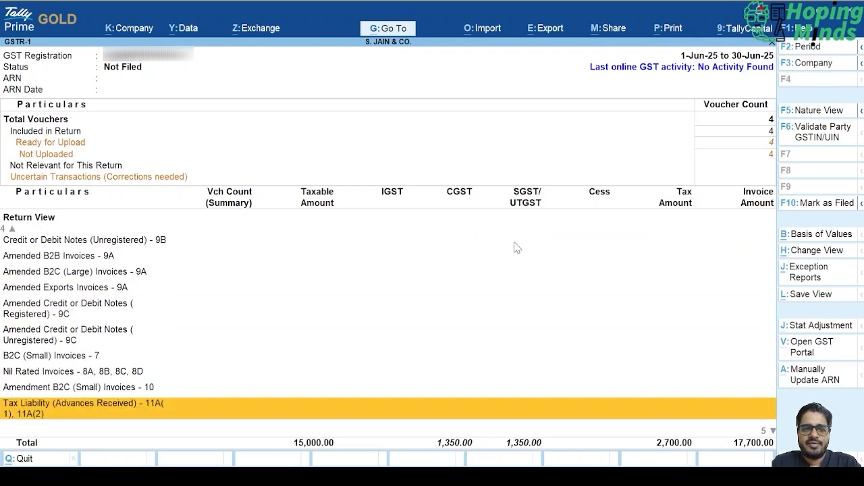
{"action": "key", "text": "Down"}
{"action": "key", "text": "Down"}
{"action": "key", "text": "Down"}
{"action": "key", "text": "Down"}
{"action": "key", "text": "Down"}
{"action": "key", "text": "Up"}
{"action": "key", "text": "Up"}
{"action": "key", "text": "Up"}
{"action": "key", "text": "Up"}
{"action": "key", "text": "Up"}
{"action": "key", "text": "Up"}
{"action": "key", "text": "Up"}
{"action": "key", "text": "Up"}
{"action": "key", "text": "Up"}
{"action": "key", "text": "Up"}
{"action": "key", "text": "Up"}
{"action": "key", "text": "Up"}
{"action": "key", "text": "Up"}
{"action": "key", "text": "Up"}
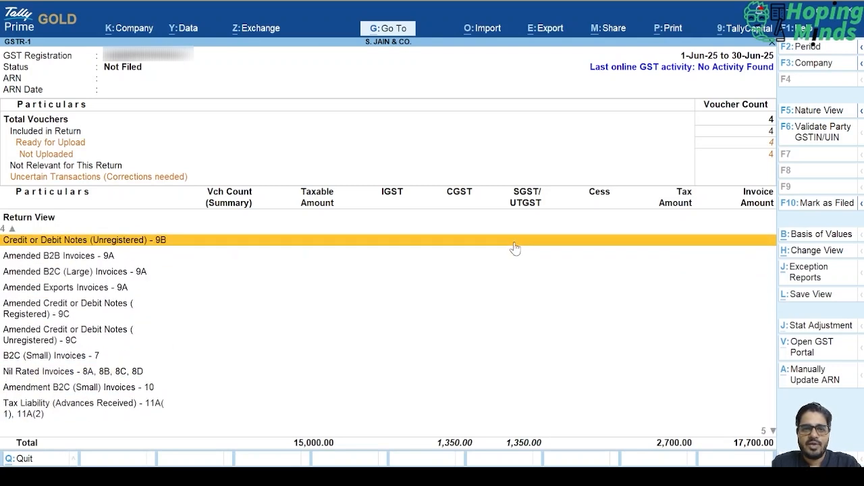
- Check HSN Summary - 12 for the HSN/SAC details of the B2B supplies and return to GSTR-1
{"action": "key", "text": "Down"}
{"action": "key", "text": "Down"}
{"action": "key", "text": "Down"}
{"action": "key", "text": "Down"}
{"action": "key", "text": "Down"}
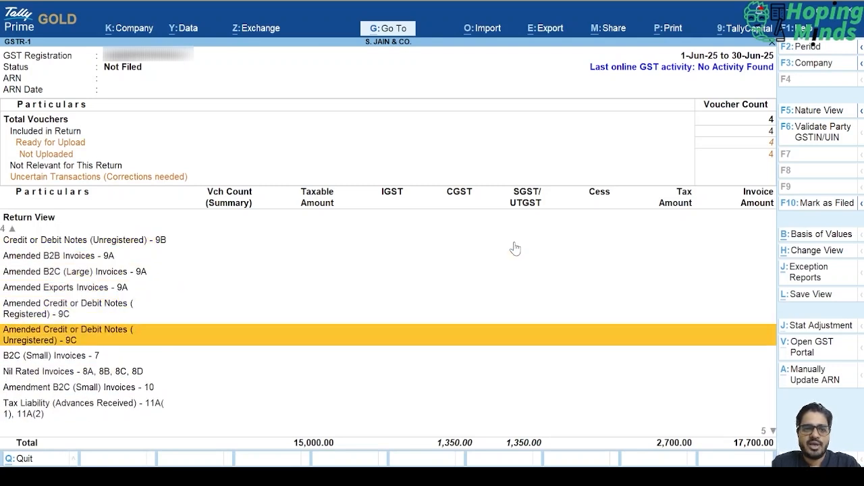
{"action": "key", "text": "Down"}
{"action": "key", "text": "Down"}
{"action": "key", "text": "Down"}
{"action": "key", "text": "Down"}
{"action": "key", "text": "Down"}
{"action": "key", "text": "Down"}
{"action": "key", "text": "Down"}
{"action": "key", "text": "Down"}
{"action": "key", "text": "Down"}
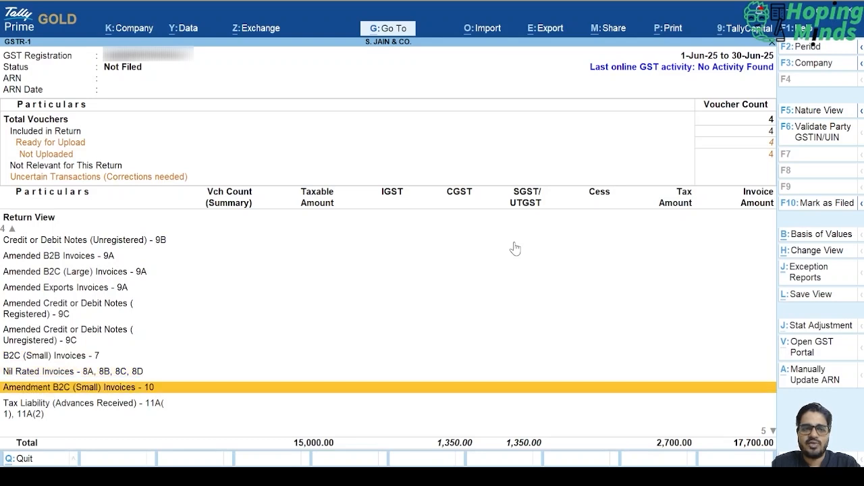
{"action": "key", "text": "Up"}
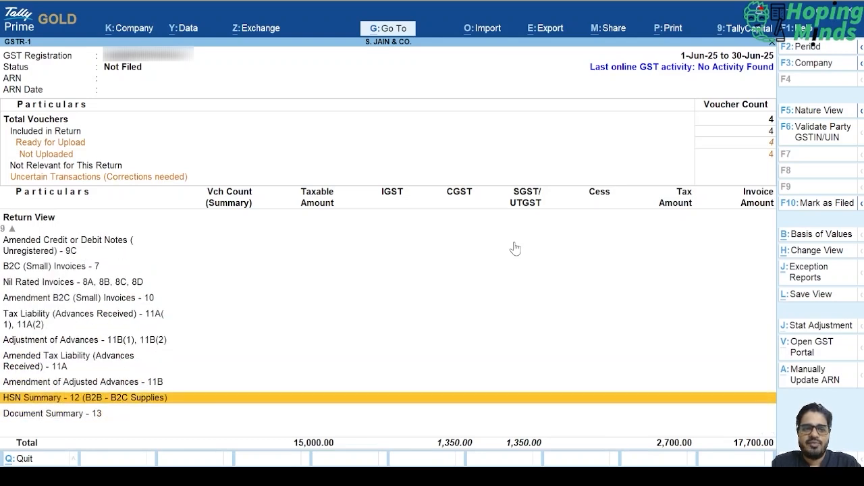
{"action": "key", "text": "Return"}
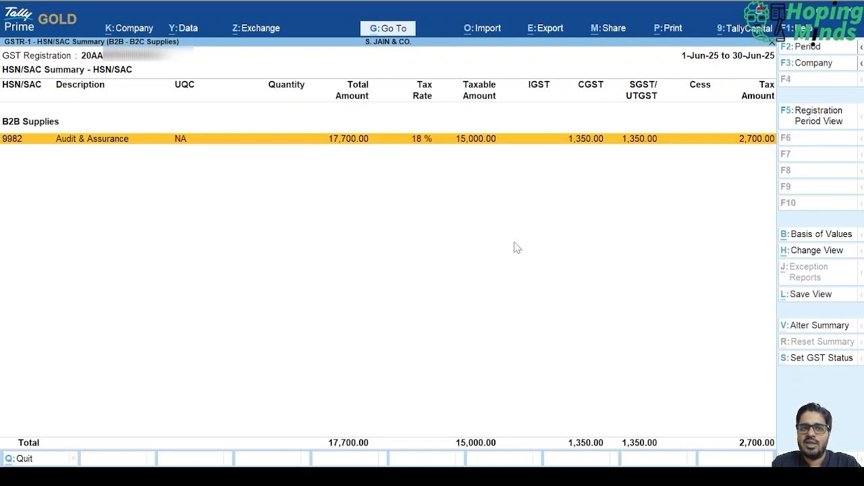
{"action": "key", "text": "Escape"}
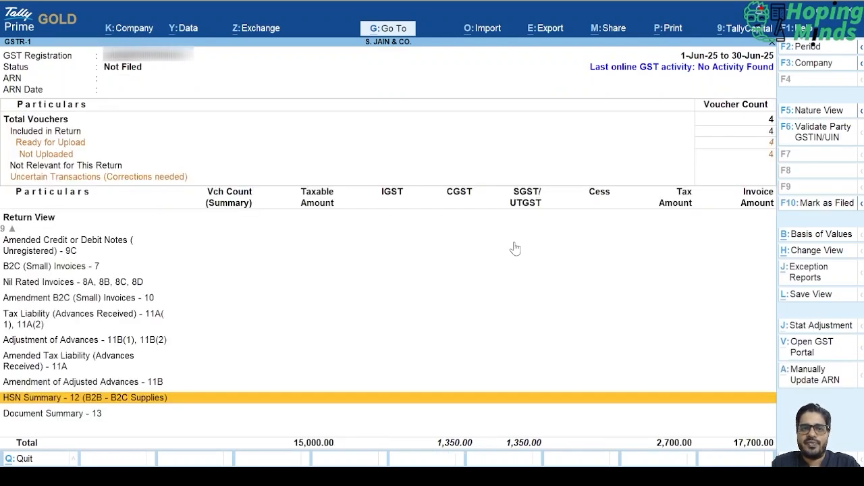
- Inspect Document Summary - 13 and the vouchers behind its Sales line, and return to the GSTR-1 report
{"action": "key", "text": "Down"}
{"action": "key", "text": "Return"}
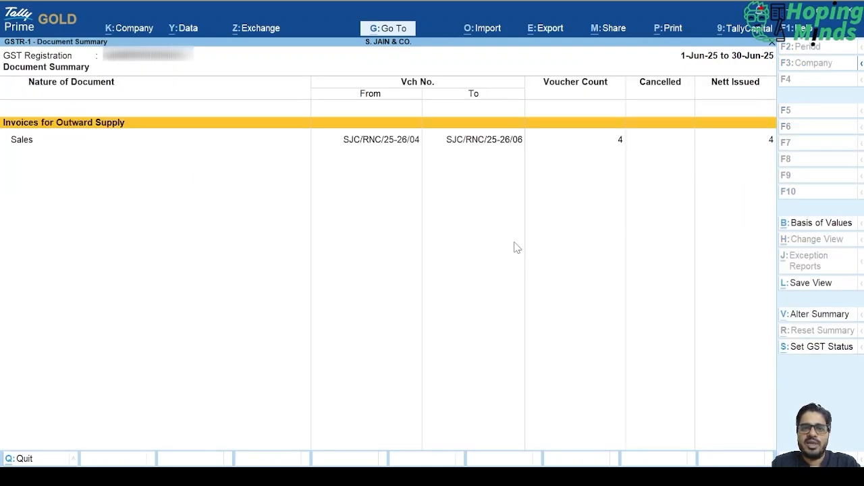
{"action": "key", "text": "Down"}
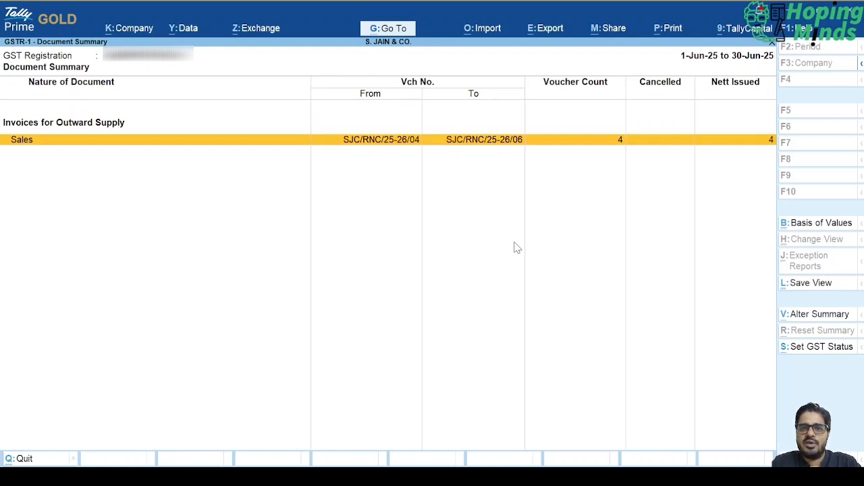
{"action": "key", "text": "Return"}
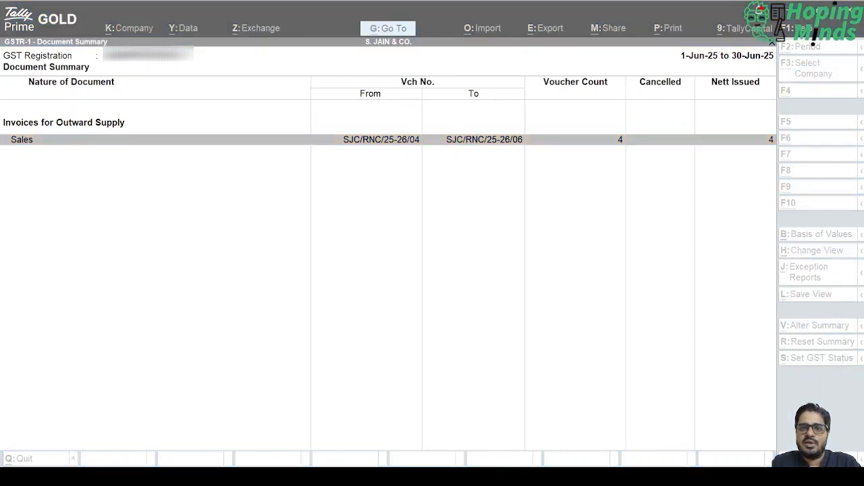
{"action": "key", "text": "Return"}
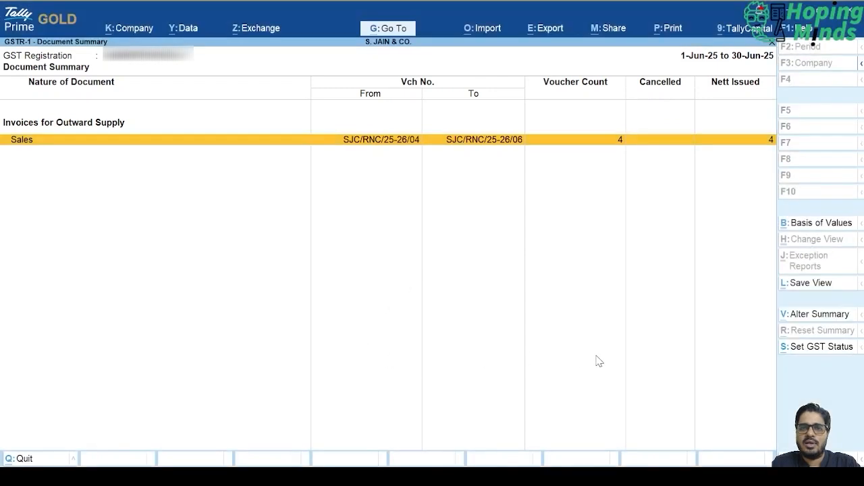
{"action": "key", "text": "Return"}
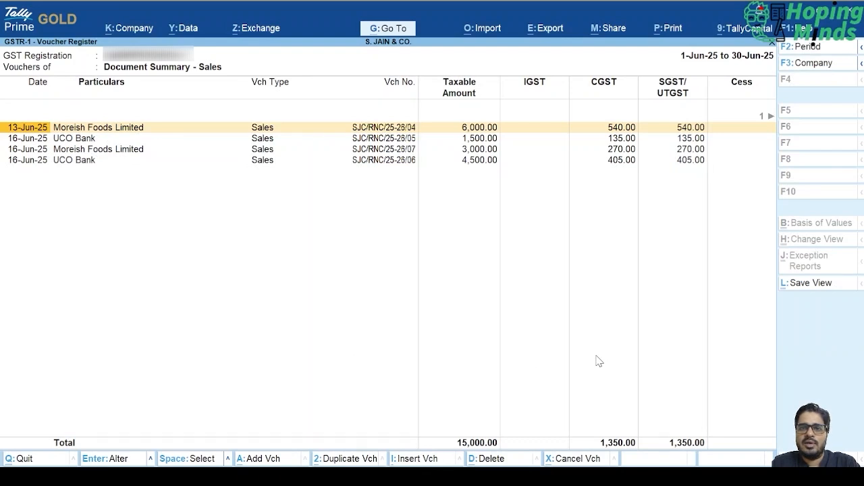
{"action": "key", "text": "Escape"}
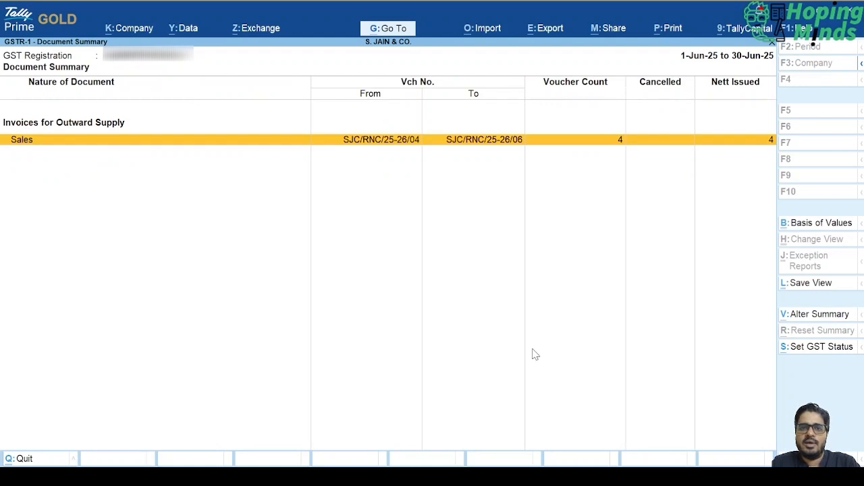
{"action": "key", "text": "Escape"}
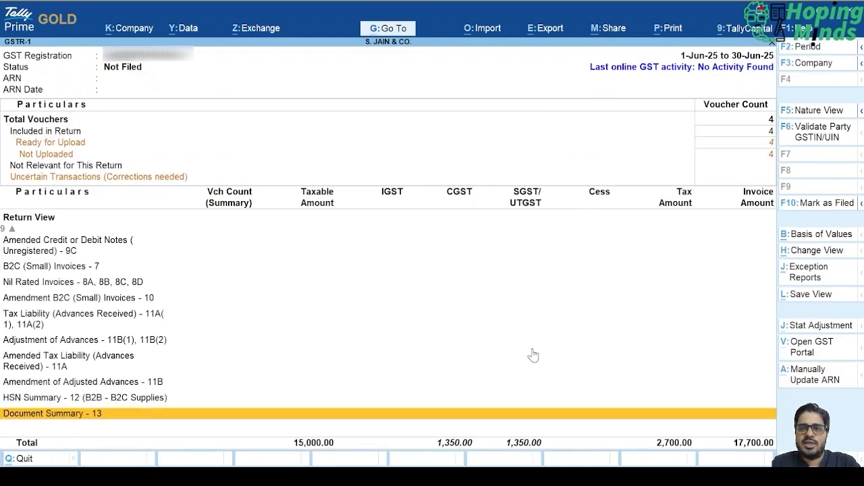
- Go back to the HSN Summary - 12 line in the GSTR-1 return view
{"action": "key", "text": "Up"}
{"action": "key", "text": "Up"}
{"action": "key", "text": "Up"}
{"action": "key", "text": "Up"}
{"action": "key", "text": "Up"}
{"action": "key", "text": "Up"}
{"action": "key", "text": "Up"}
{"action": "key", "text": "Up"}
{"action": "key", "text": "Up"}
{"action": "key", "text": "Up"}
{"action": "key", "text": "Up"}
{"action": "key", "text": "Up"}
{"action": "key", "text": "Up"}
{"action": "key", "text": "Up"}
{"action": "key", "text": "Up"}
{"action": "key", "text": "Up"}
{"action": "key", "text": "Up"}
{"action": "key", "text": "Up"}
{"action": "key", "text": "Up"}
{"action": "key", "text": "Up"}
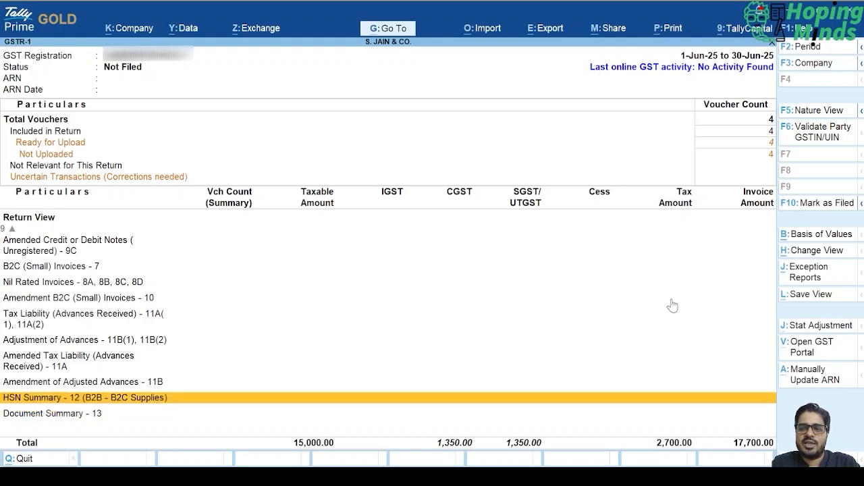
- Open the GST Returns export for GSTR-1, covering 1-Jun-25 to 30-Jun-25
{"action": "key", "text": "Return"}
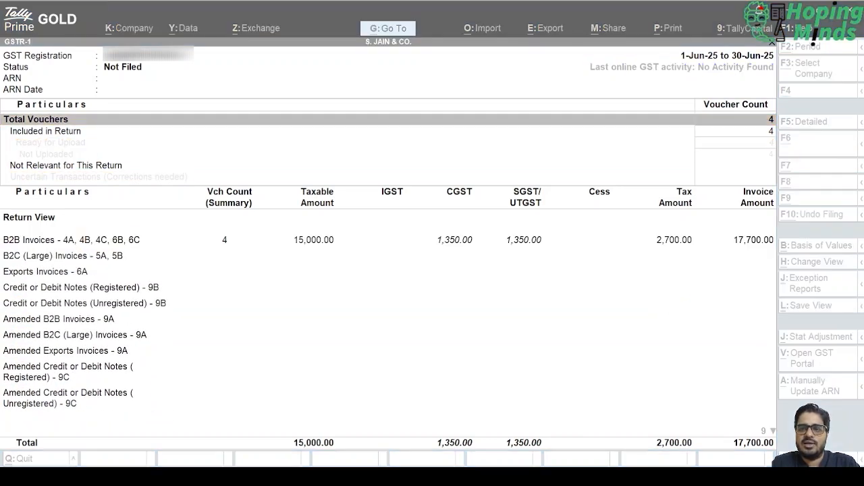
{"action": "key", "text": "Up"}
{"action": "key", "text": "Up"}
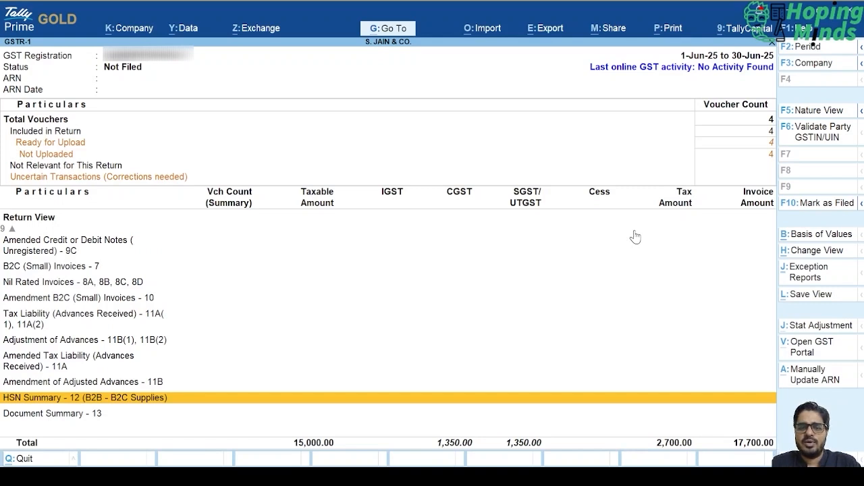
{"action": "key", "text": "alt"}
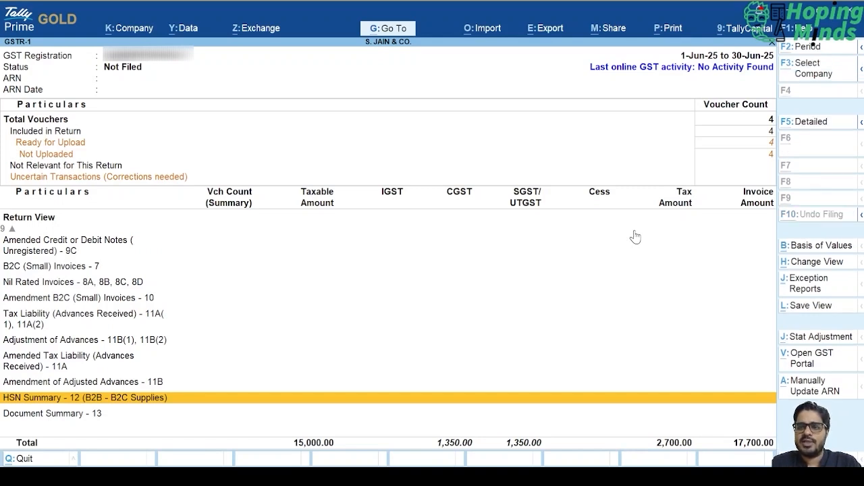
{"action": "key", "text": "alt+e"}
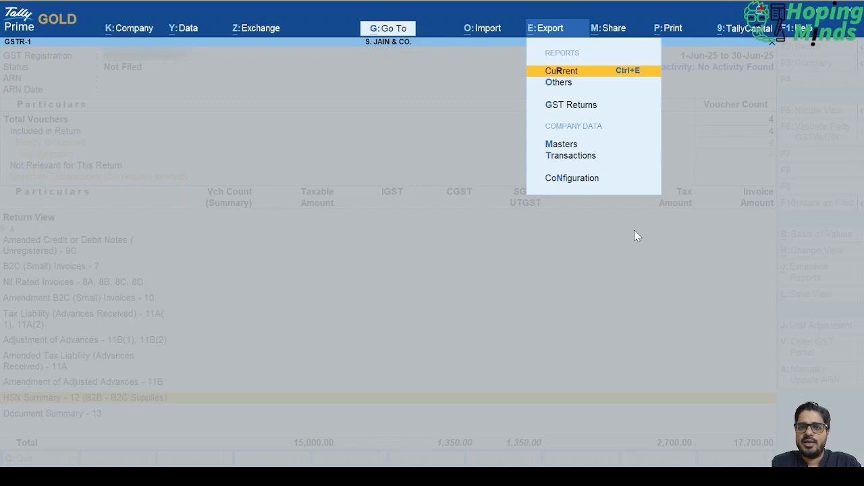
{"action": "key", "text": "Down"}
{"action": "key", "text": "Down"}
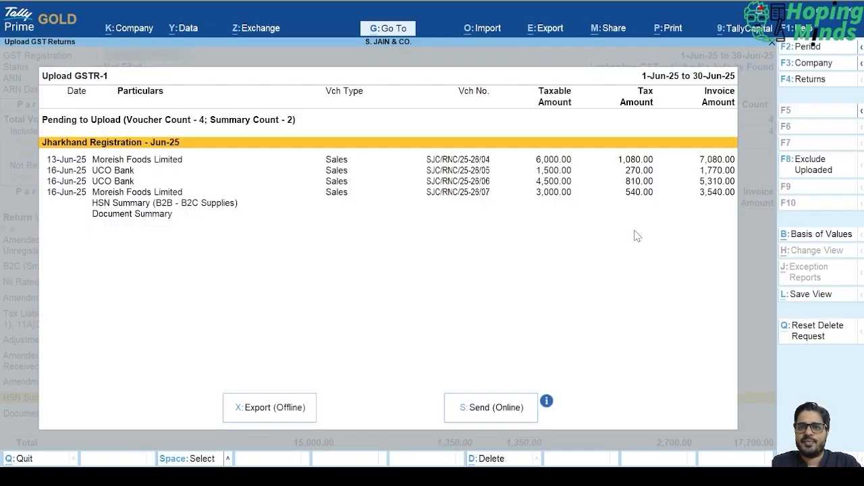
- Look through the sales vouchers and the HSN Summary line pending upload under Jharkhand Registration - Jun-25
{"action": "key", "text": "Down"}
{"action": "key", "text": "Down"}
{"action": "key", "text": "Down"}
{"action": "key", "text": "Down"}
{"action": "key", "text": "Down"}
{"action": "key", "text": "Down"}
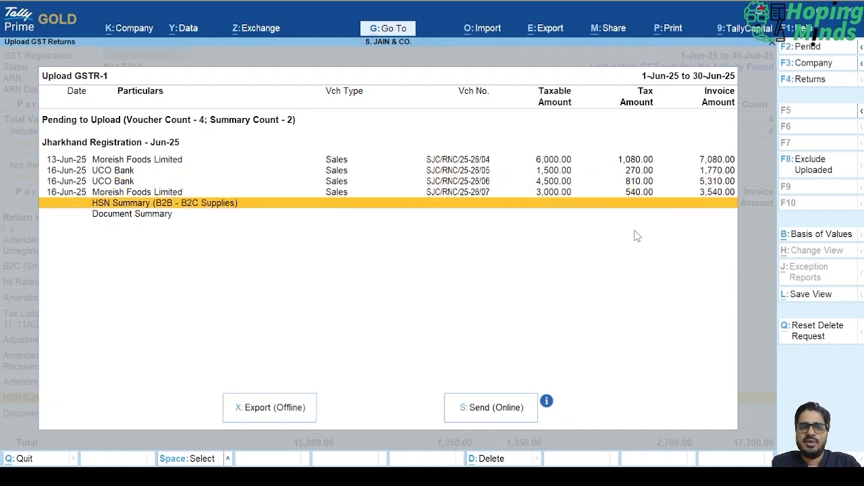
{"action": "key", "text": "Up"}
{"action": "key", "text": "Up"}
{"action": "key", "text": "Up"}
{"action": "key", "text": "Up"}
{"action": "key", "text": "Up"}
{"action": "key", "text": "Up"}
{"action": "key", "text": "Down"}
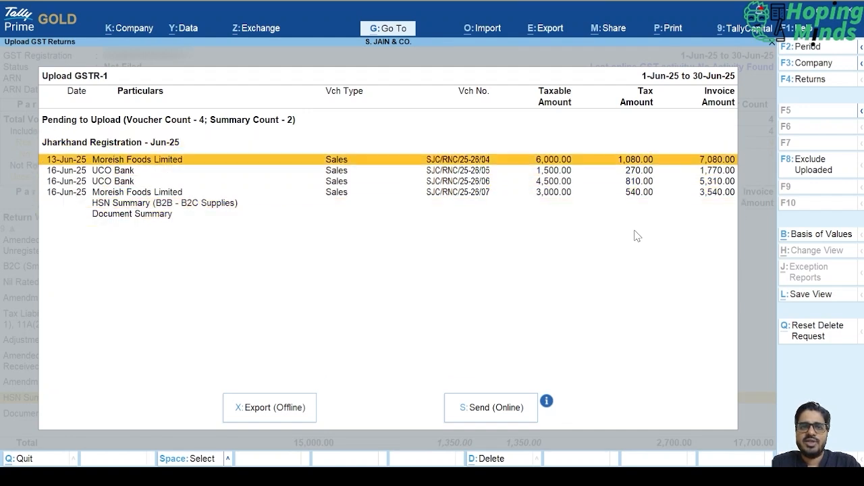
{"action": "key", "text": "Down"}
{"action": "key", "text": "Down"}
{"action": "key", "text": "Down"}
{"action": "key", "text": "Down"}
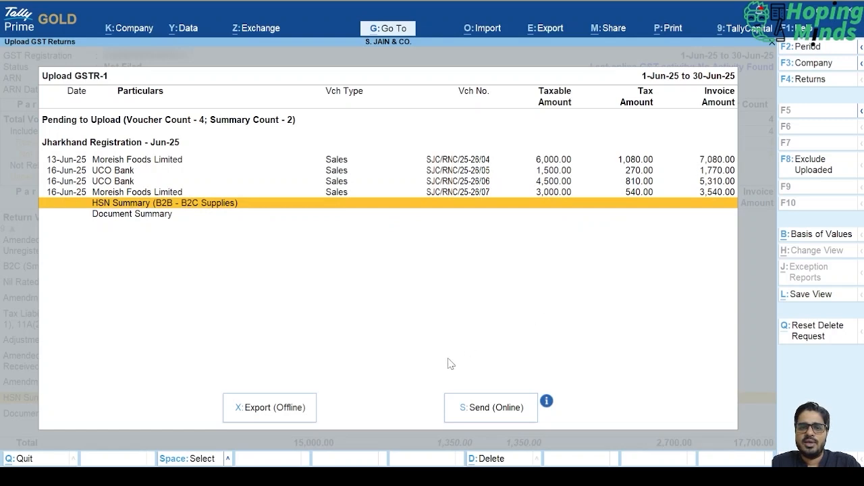
- Set the folder path for the offline GSTR-1 export to D:\Work\GST\S.Jain & Co\FY 2025-26\June 25
{"action": "left_click", "coordinate": [249, 418]}
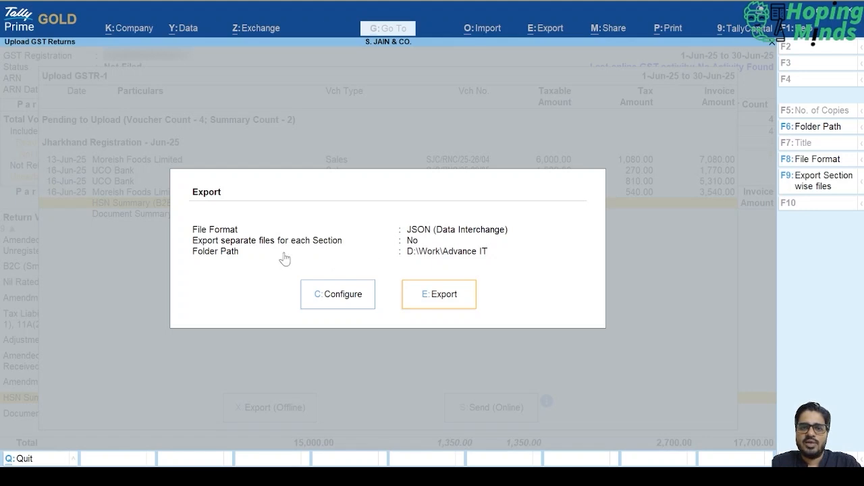
{"action": "left_click", "coordinate": [341, 296]}
{"action": "key", "text": "Down"}
{"action": "key", "text": "Down"}
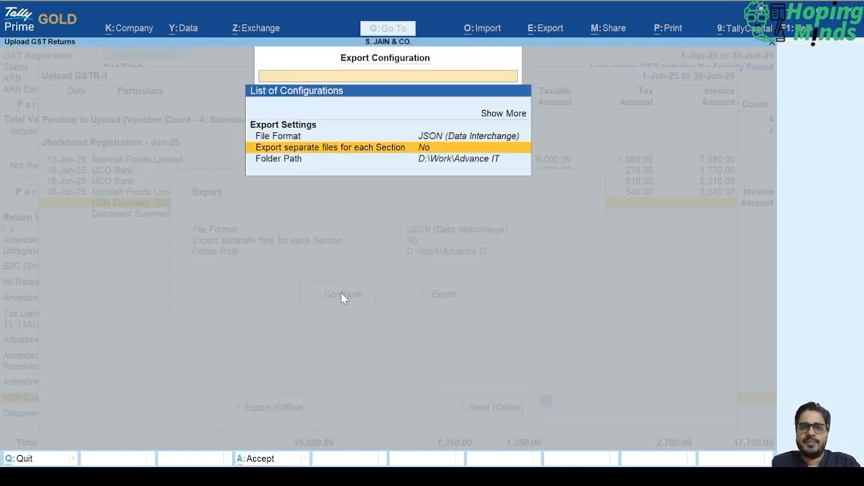
{"action": "key", "text": "Return"}
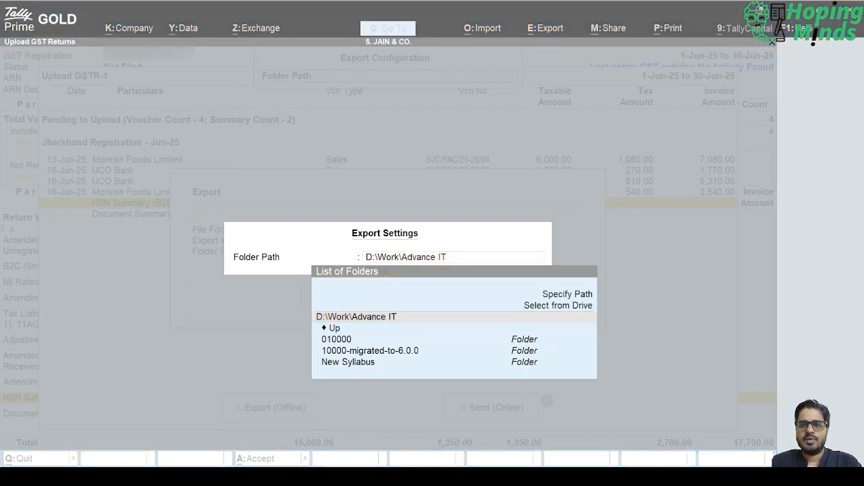
{"action": "left_click", "coordinate": [858, 337]}
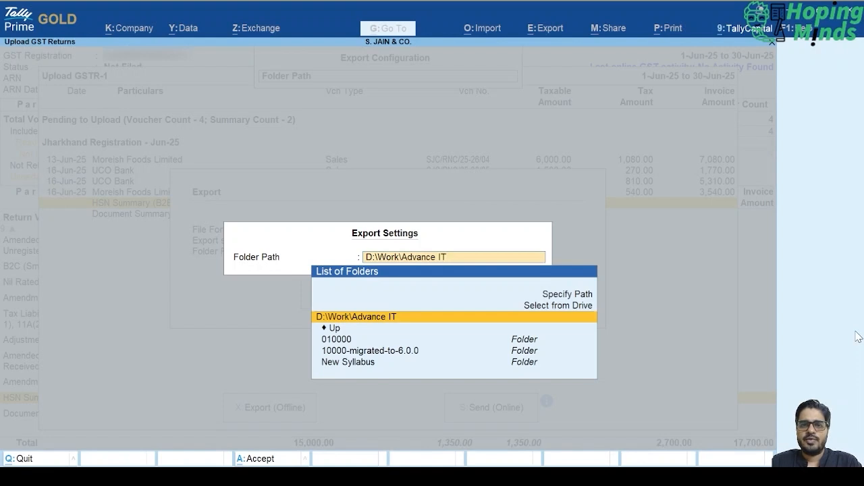
{"action": "type", "text": "D:\\Work\\GST\\S.Jain & Co\\FY 2025-26\\June 25"}
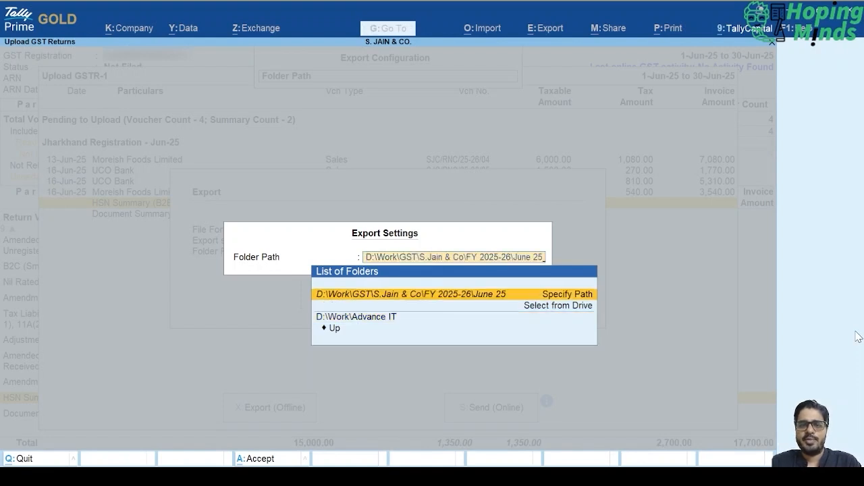
{"action": "key", "text": "Down"}
{"action": "key", "text": "Return"}
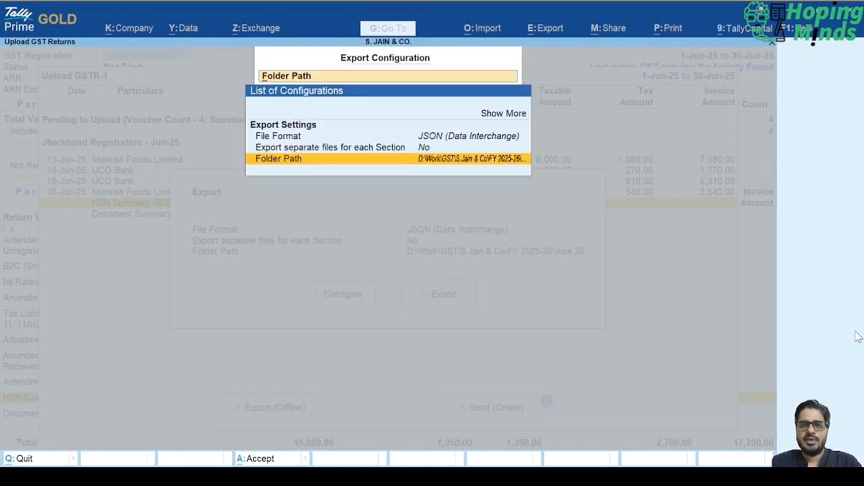
{"action": "key", "text": "Escape"}
- Export the June 2025 GSTR-1 data as JSON and return to the GSTR-1 report
{"action": "key", "text": "e"}
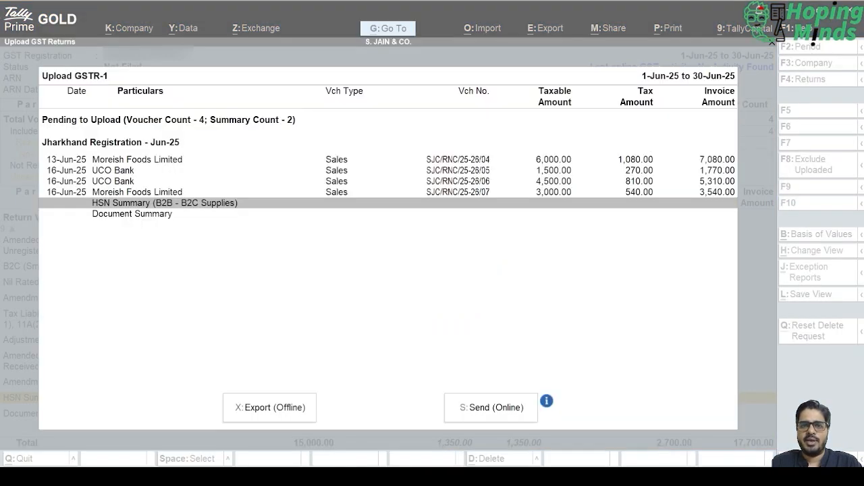
{"action": "key", "text": "Up"}
{"action": "key", "text": "Up"}
{"action": "key", "text": "Up"}
{"action": "key", "text": "Up"}
{"action": "key", "text": "Up"}
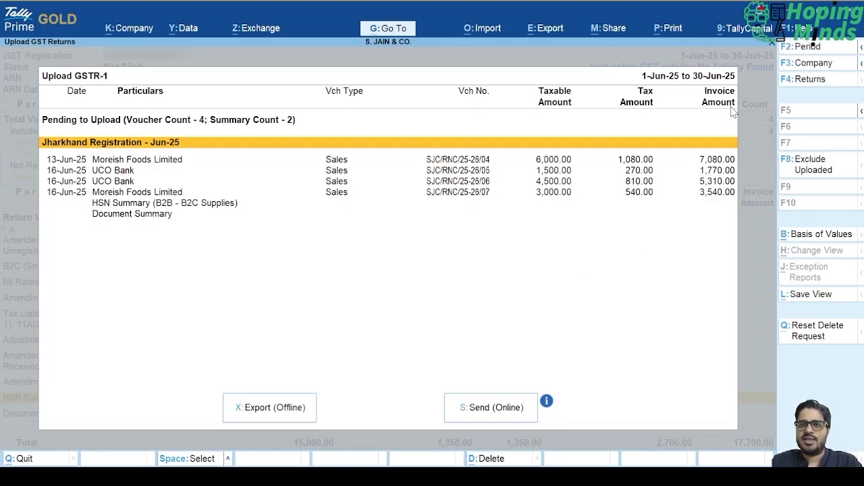
{"action": "key", "text": "Escape"}
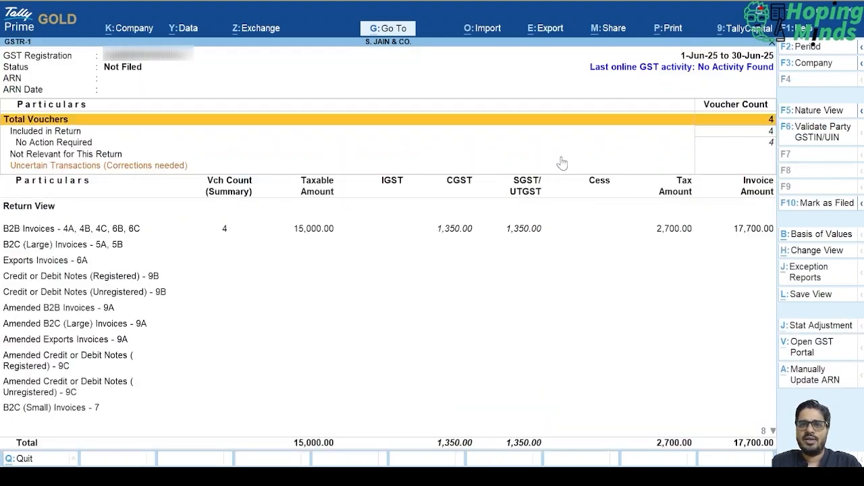
- Switch to the GST portal at gst.gov.in in the browser and log in, entering the image verification characters
{"action": "key", "text": "alt+z"}
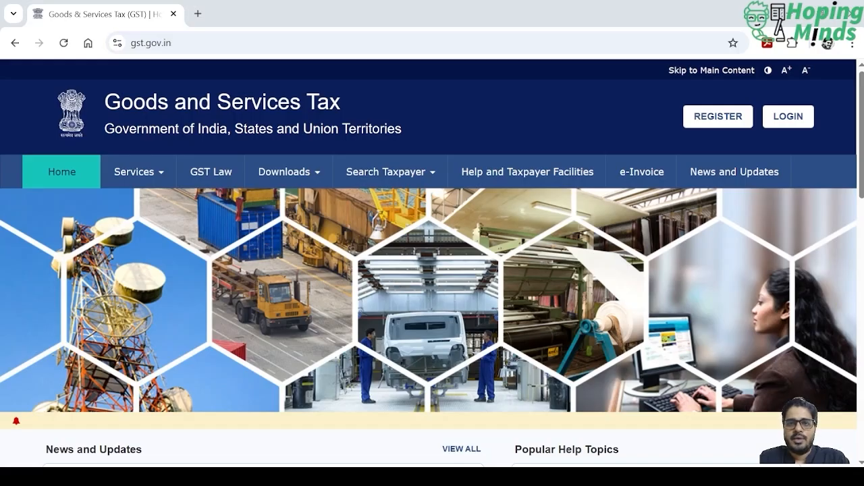
{"action": "left_click", "coordinate": [792, 117]}
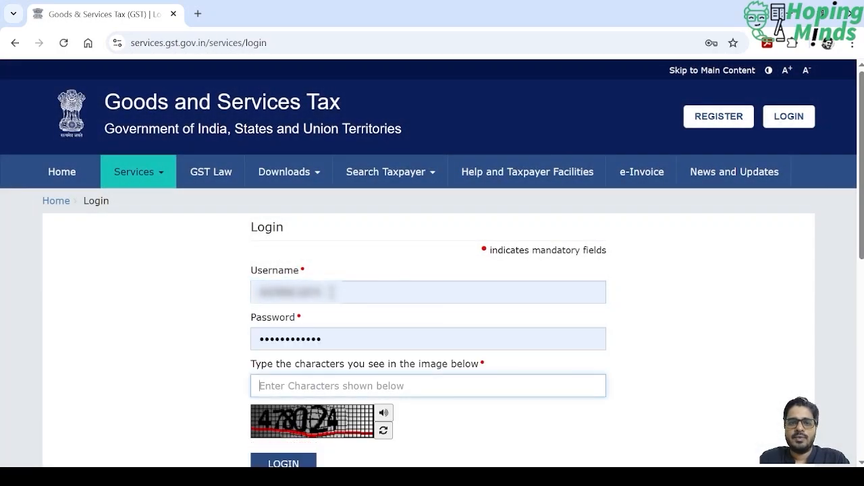
{"action": "type", "text": "478024"}
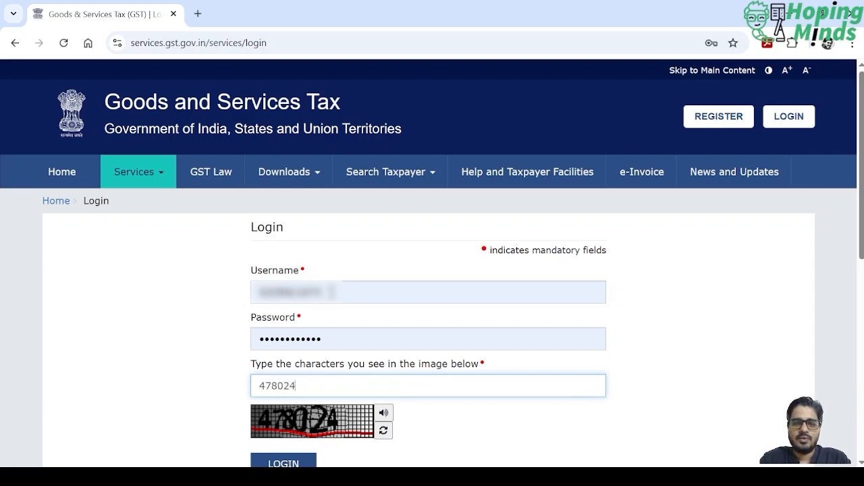
{"action": "scroll", "coordinate": [413, 384], "scroll_direction": "down", "scroll_amount": 1}
{"action": "left_click", "coordinate": [287, 406]}
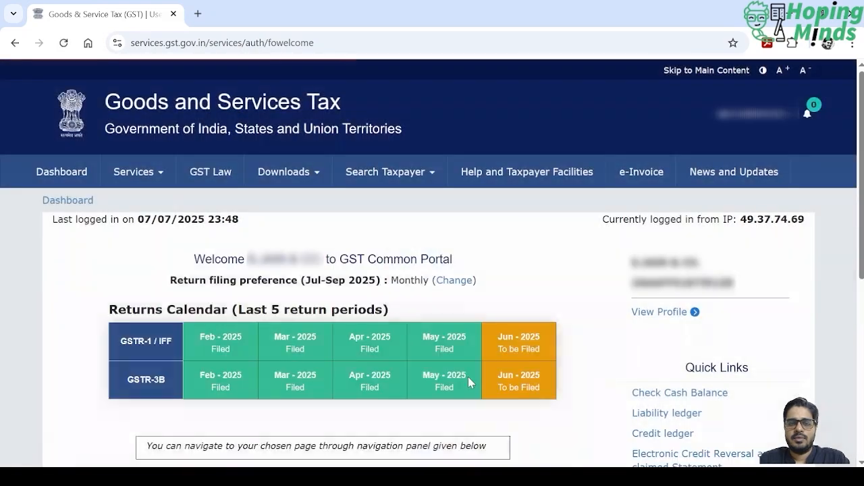
- Search the Return Dashboard for Quarter 1 (Apr - Jun), June of 2025-26, and open the offline preparation page for GSTR1
{"action": "scroll", "coordinate": [469, 378], "scroll_direction": "down", "scroll_amount": 4}
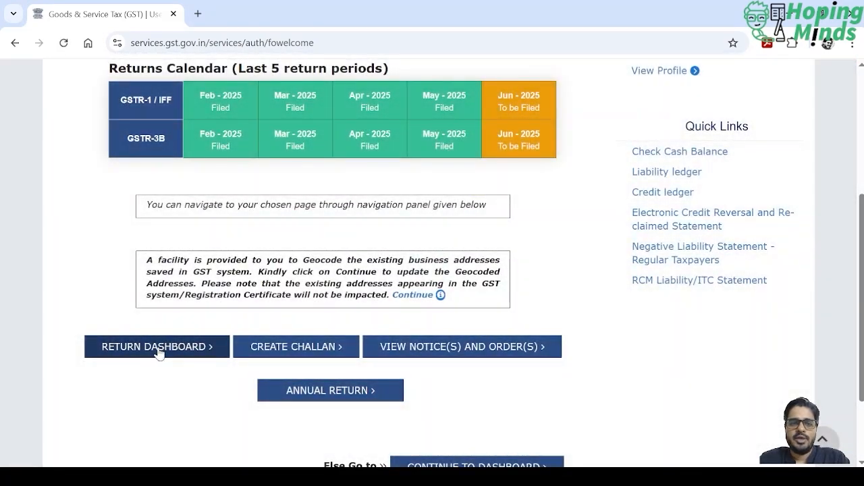
{"action": "left_click", "coordinate": [157, 349]}
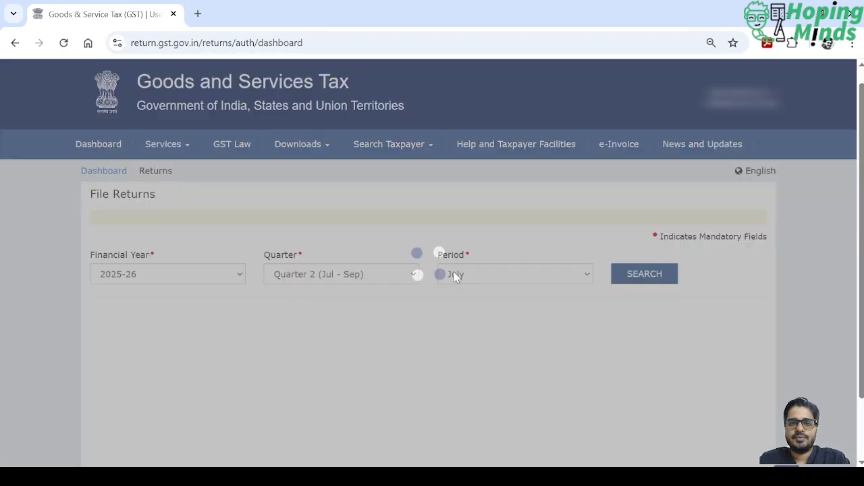
{"action": "scroll", "coordinate": [454, 273], "scroll_direction": "down", "scroll_amount": 2}
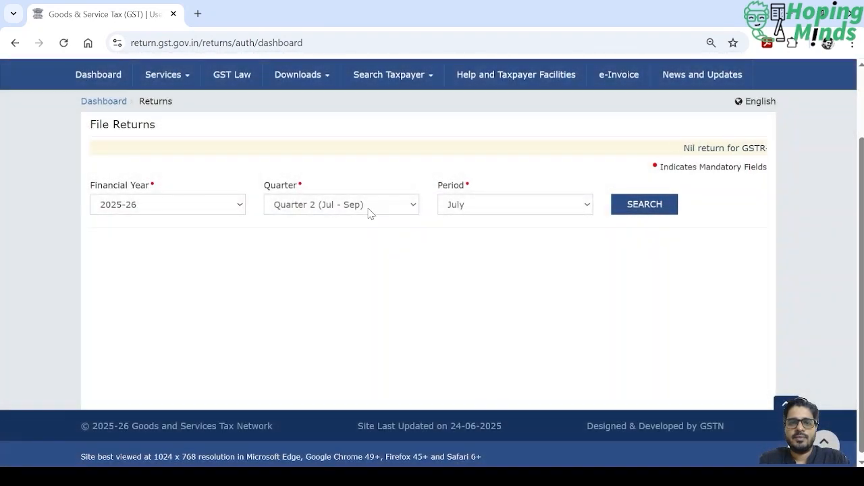
{"action": "left_click", "coordinate": [369, 209]}
{"action": "left_click", "coordinate": [372, 229]}
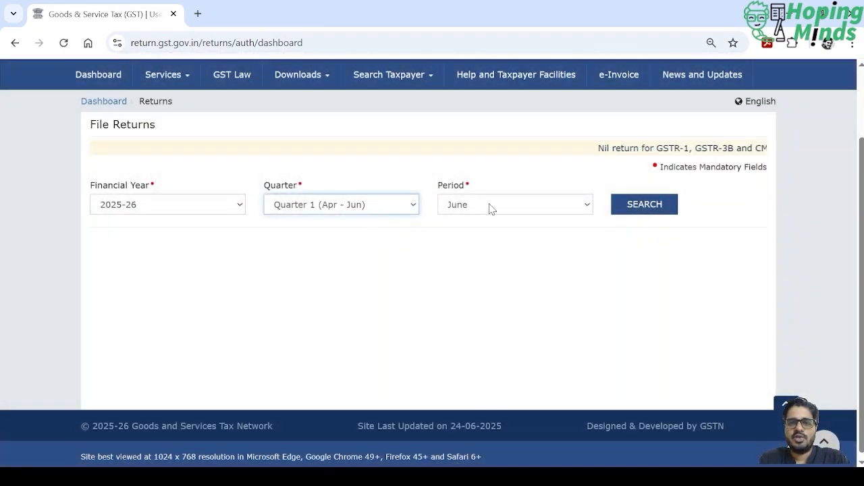
{"action": "left_click", "coordinate": [653, 207]}
{"action": "scroll", "coordinate": [490, 236], "scroll_direction": "down", "scroll_amount": 2}
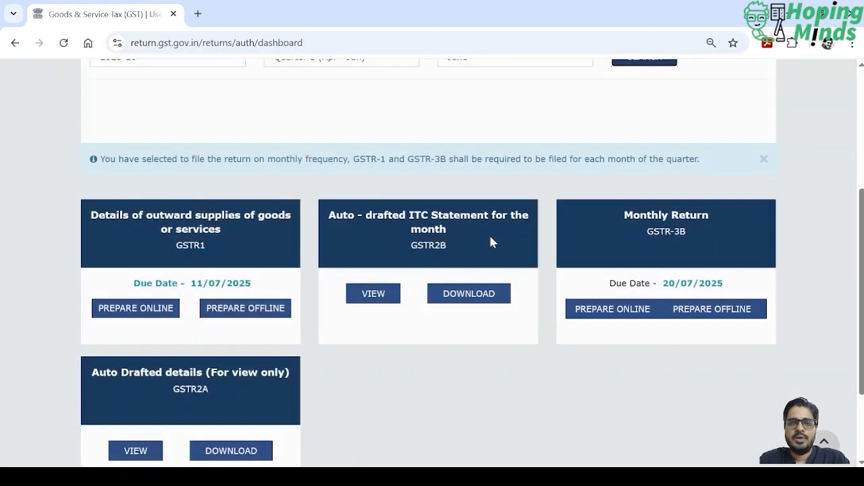
{"action": "left_click", "coordinate": [223, 314]}
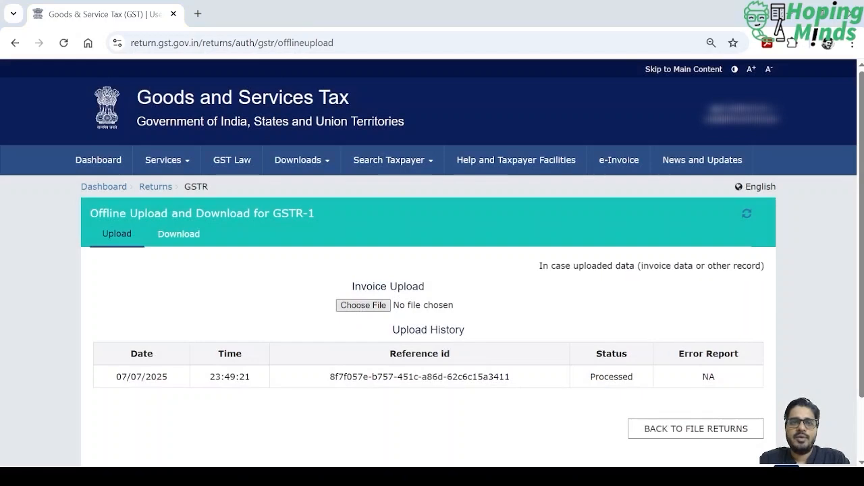
- Upload the exported GSTR-1 JSON file and go back to the File Returns page
{"action": "double_click", "coordinate": [193, 97]}
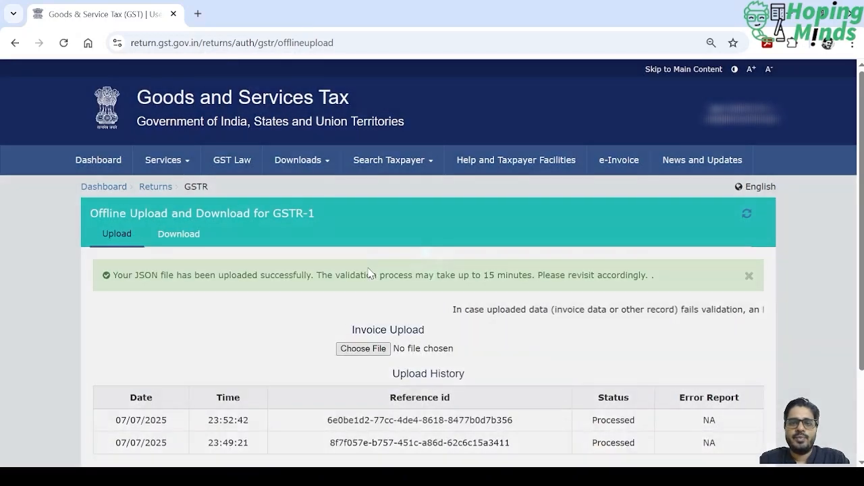
{"action": "scroll", "coordinate": [569, 334], "scroll_direction": "down", "scroll_amount": 2}
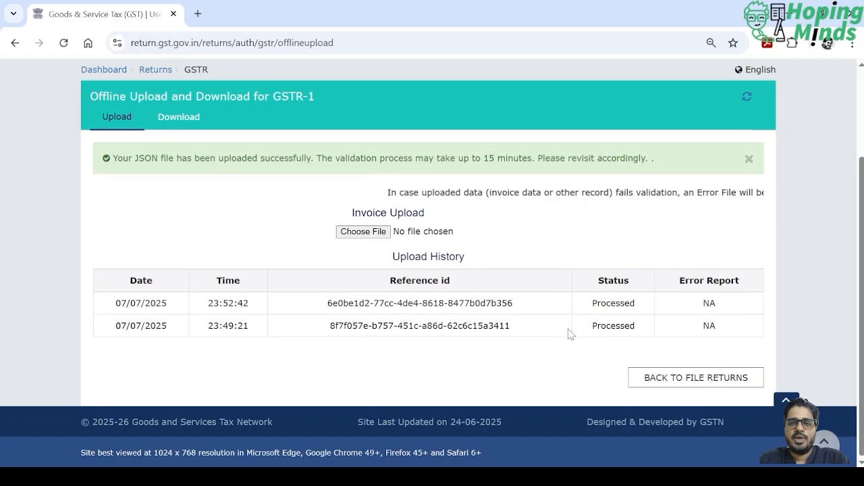
{"action": "left_click", "coordinate": [699, 381]}
- Search the returns for Quarter 1 (Apr - Jun), June, and open the GSTR1 record details
{"action": "scroll", "coordinate": [502, 318], "scroll_direction": "down", "scroll_amount": 1}
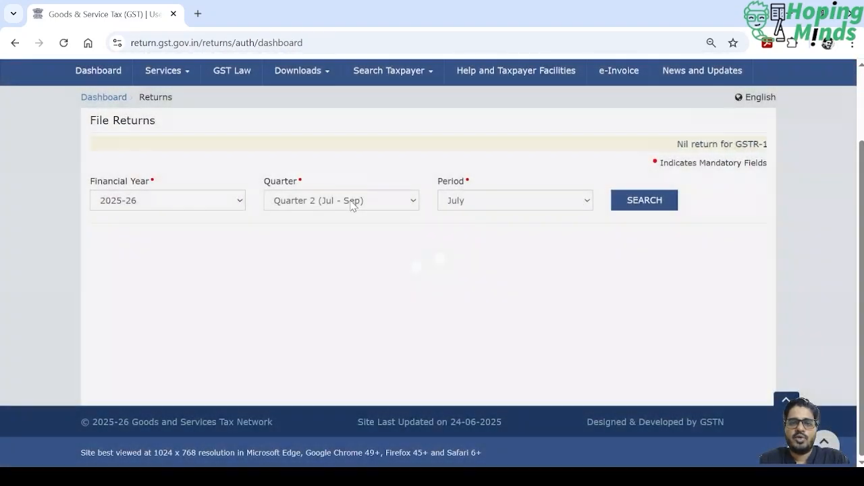
{"action": "left_click", "coordinate": [351, 201]}
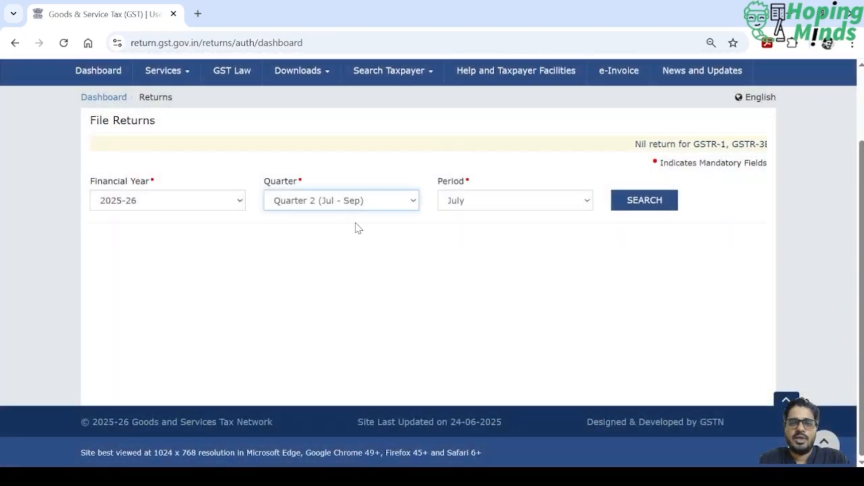
{"action": "left_click", "coordinate": [355, 228]}
{"action": "left_click", "coordinate": [663, 208]}
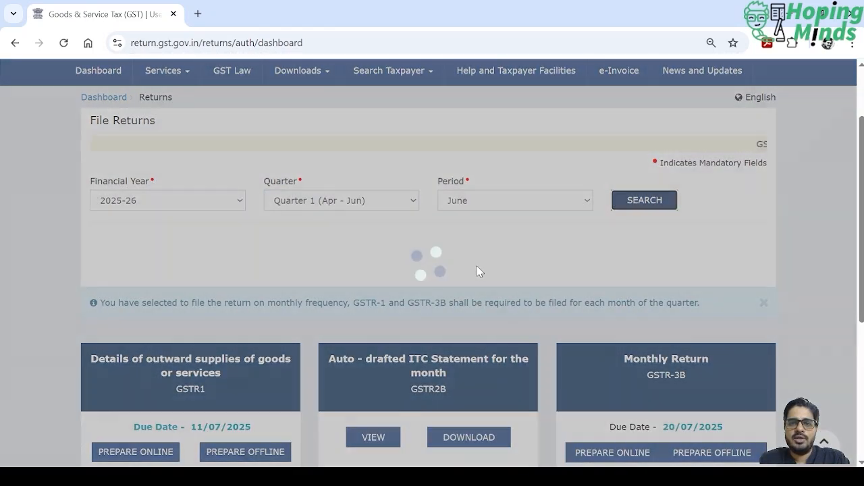
{"action": "scroll", "coordinate": [477, 266], "scroll_direction": "down", "scroll_amount": 4}
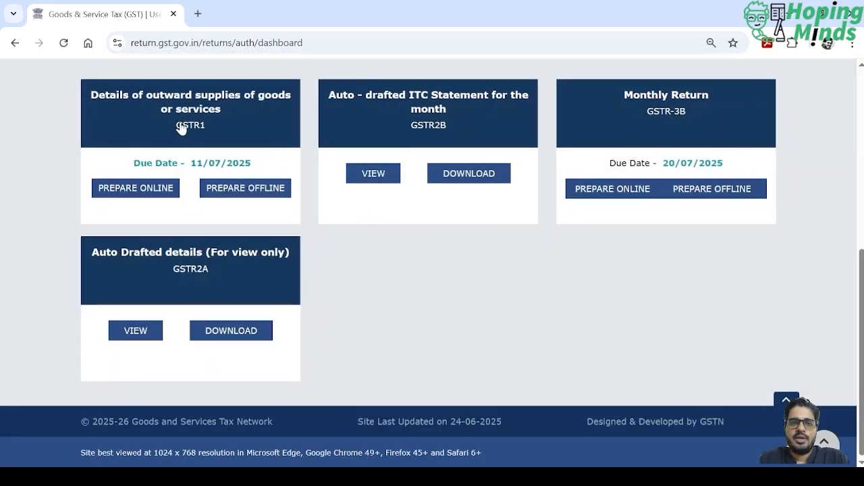
{"action": "left_click", "coordinate": [181, 128]}
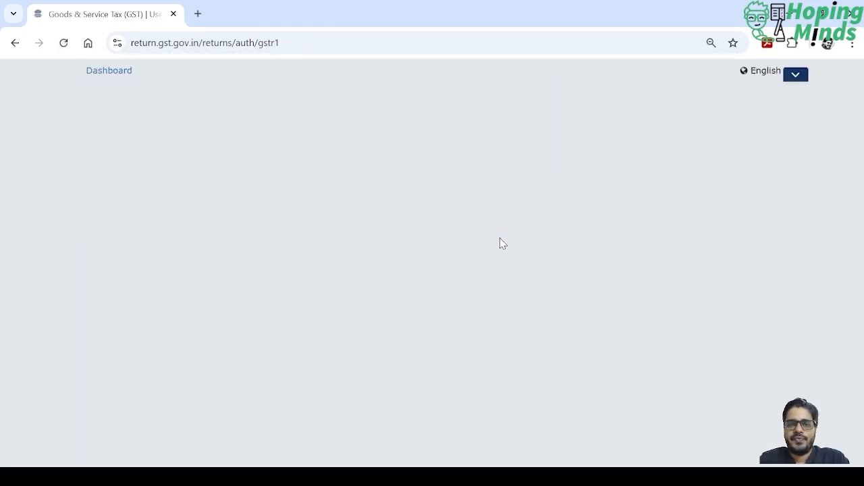
{"action": "scroll", "coordinate": [500, 244], "scroll_direction": "down", "scroll_amount": 3}
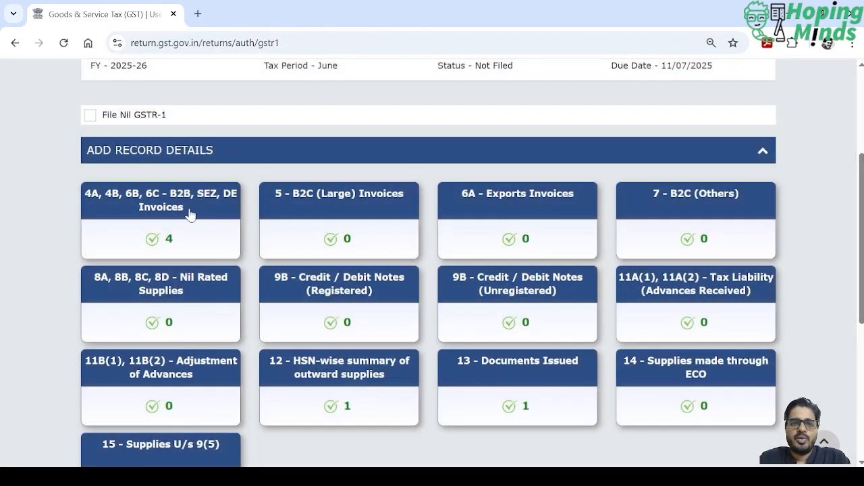
- Check the second recipient's processed records under 4A, 4B, 6B, 6C - B2B, SEZ, DE Invoices and return to the GSTR-1 page
{"action": "left_click", "coordinate": [189, 213]}
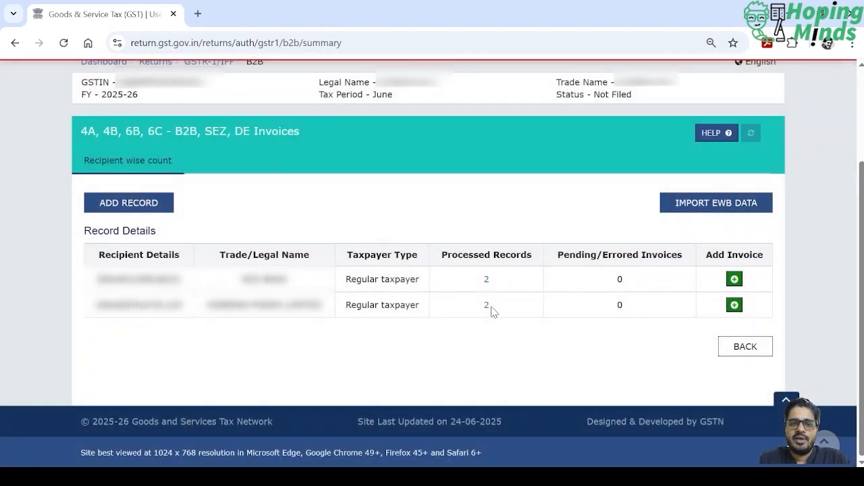
{"action": "left_click", "coordinate": [486, 306]}
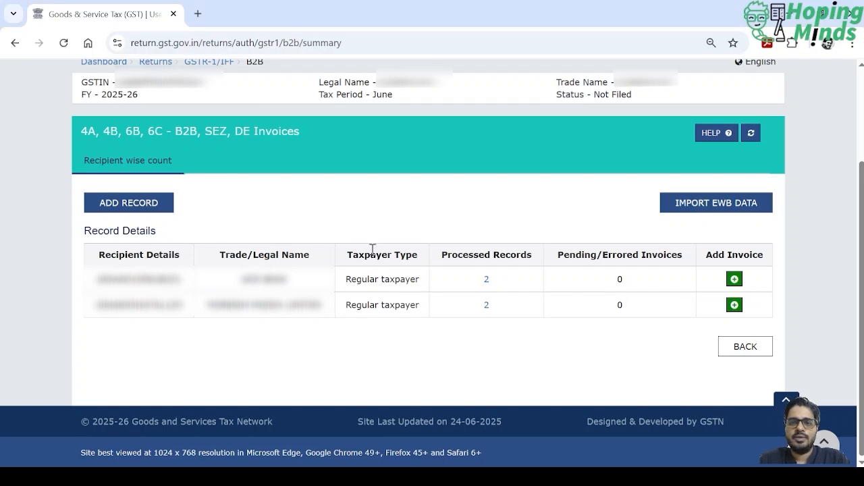
{"action": "left_click", "coordinate": [764, 349]}
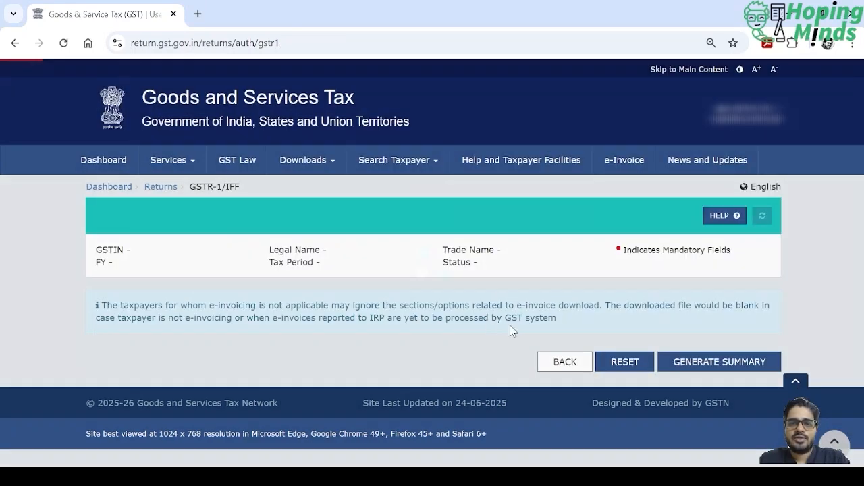
- Review the processed B2B records in the 12 - HSN-wise summary of outward supplies and return to the GSTR-1 page
{"action": "scroll", "coordinate": [489, 324], "scroll_direction": "down", "scroll_amount": 4}
{"action": "scroll", "coordinate": [489, 322], "scroll_direction": "down", "scroll_amount": 1}
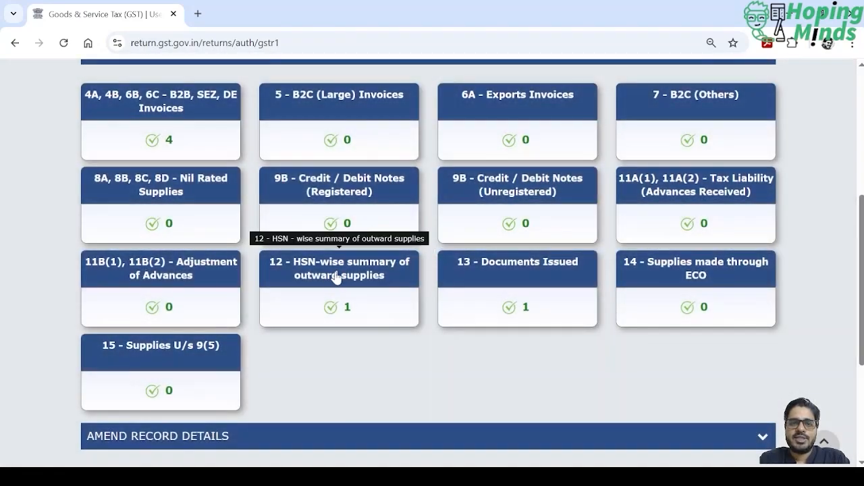
{"action": "left_click", "coordinate": [336, 278]}
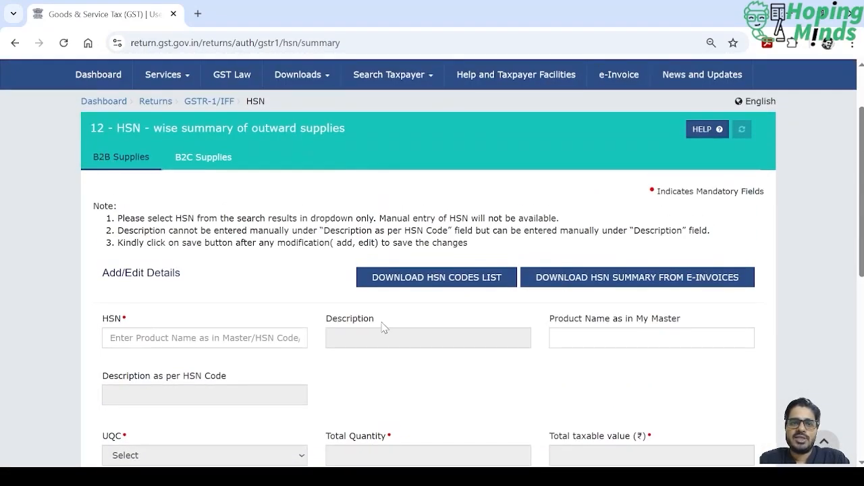
{"action": "scroll", "coordinate": [382, 328], "scroll_direction": "down", "scroll_amount": 5}
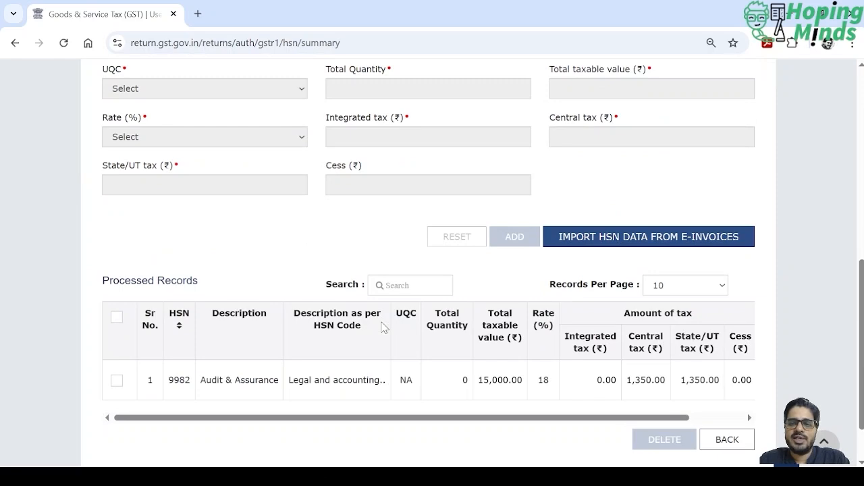
{"action": "left_click", "coordinate": [728, 441]}
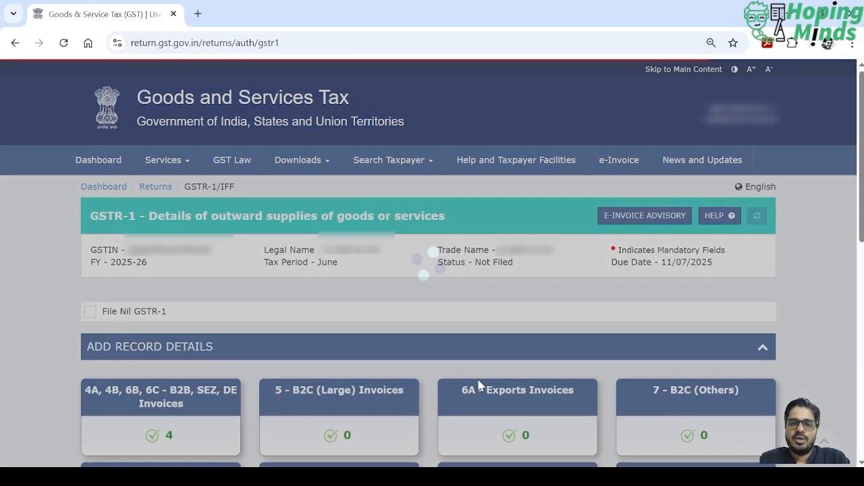
- Generate the GSTR-1 summary for the June return from the record details page
{"action": "scroll", "coordinate": [479, 385], "scroll_direction": "down", "scroll_amount": 4}
{"action": "scroll", "coordinate": [478, 385], "scroll_direction": "down", "scroll_amount": 1}
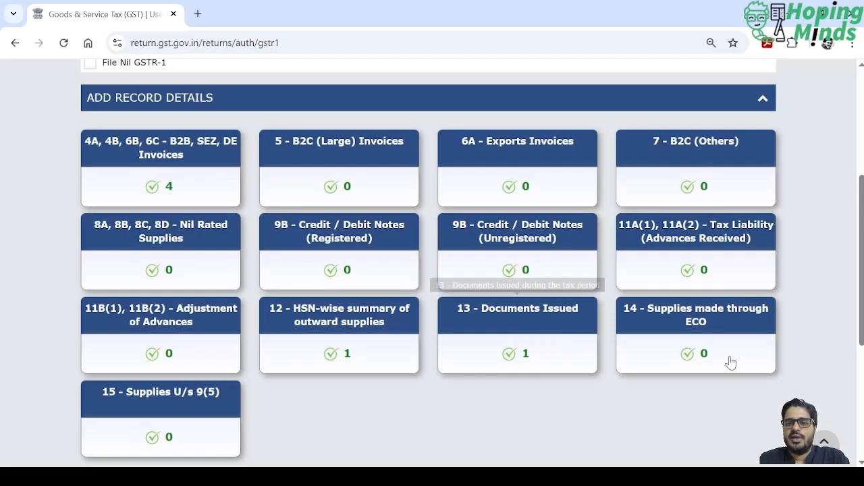
{"action": "scroll", "coordinate": [729, 361], "scroll_direction": "down", "scroll_amount": 3}
{"action": "scroll", "coordinate": [729, 361], "scroll_direction": "down", "scroll_amount": 1}
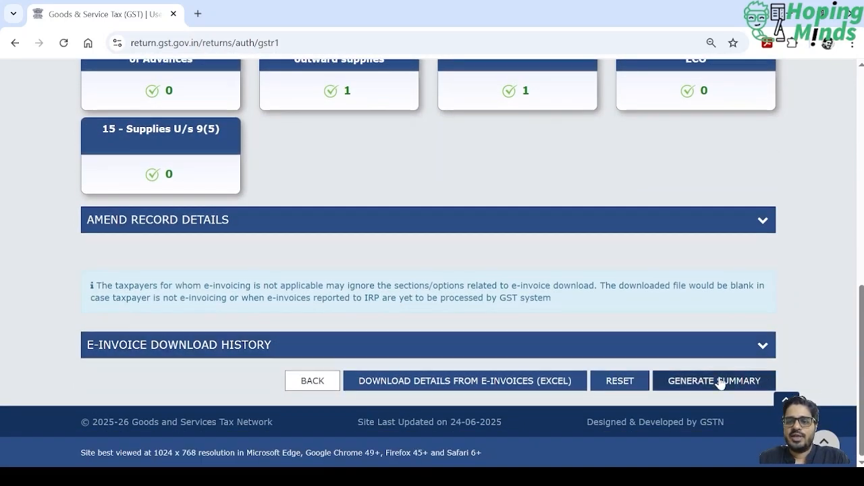
{"action": "left_click", "coordinate": [720, 380]}
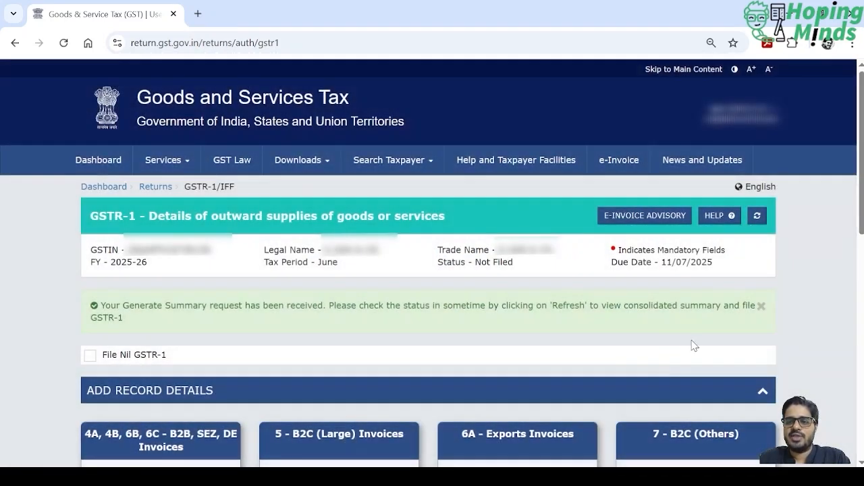
- Refresh the GSTR-1 status and proceed to the file/summary page
{"action": "scroll", "coordinate": [726, 368], "scroll_direction": "down", "scroll_amount": 10}
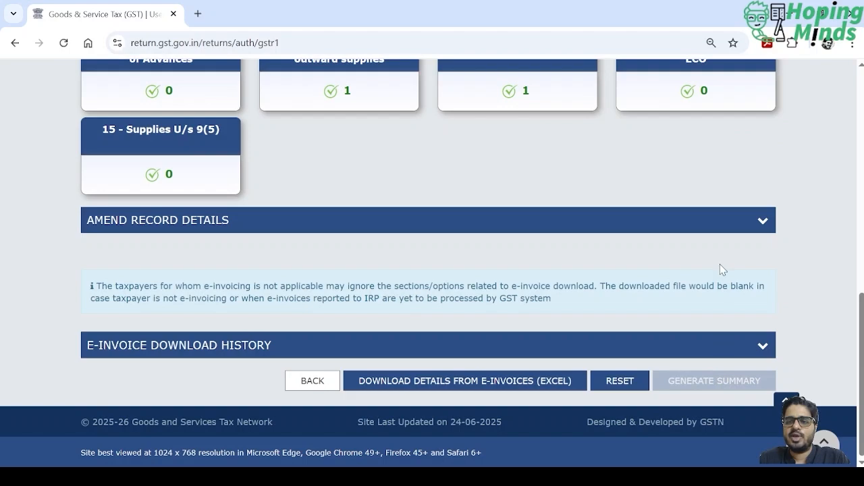
{"action": "scroll", "coordinate": [720, 264], "scroll_direction": "up", "scroll_amount": 10}
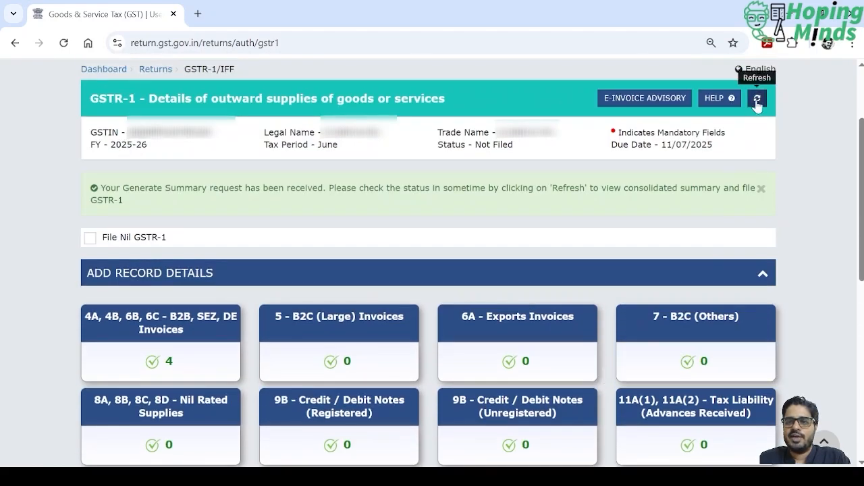
{"action": "left_click", "coordinate": [757, 98]}
{"action": "scroll", "coordinate": [667, 270], "scroll_direction": "down", "scroll_amount": 5}
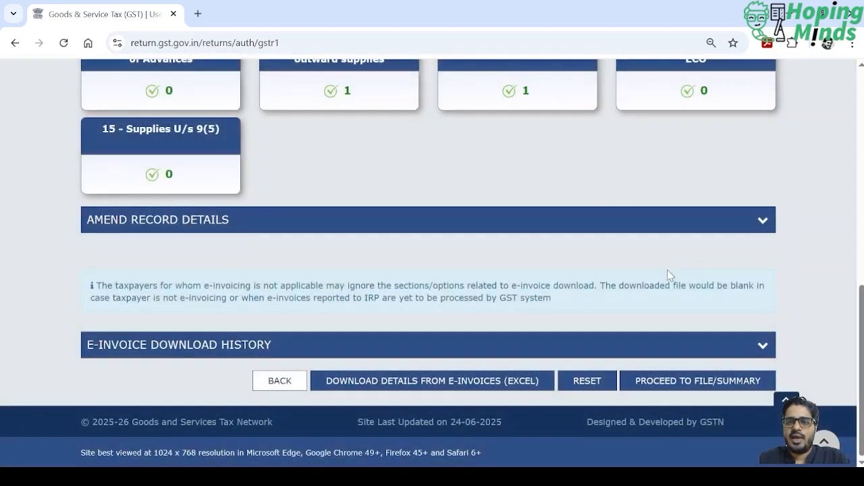
{"action": "left_click", "coordinate": [679, 382]}
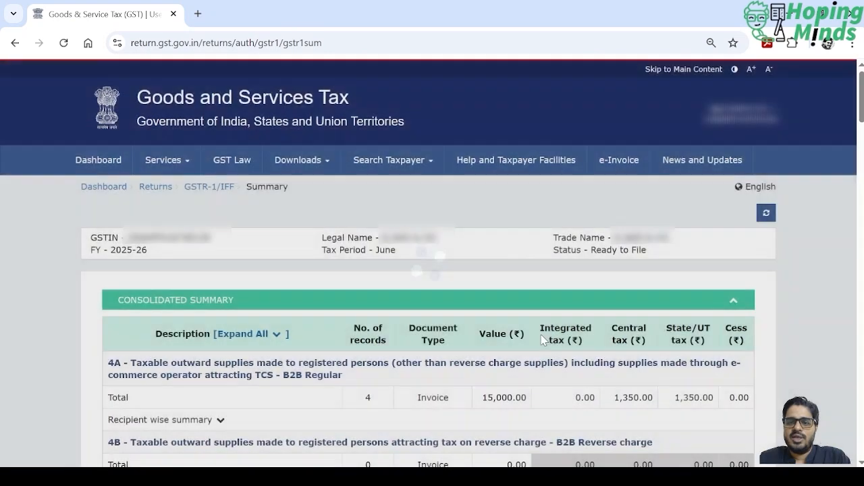
- Review the consolidated summary, comparing the 4A B2B values and taxes with the HSN-wise summary and the total liability
{"action": "scroll", "coordinate": [542, 339], "scroll_direction": "down", "scroll_amount": 3}
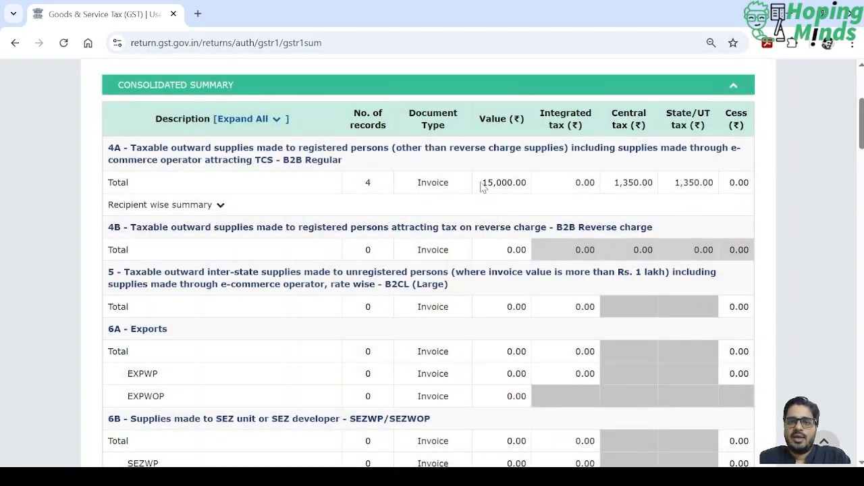
{"action": "left_click_drag", "start_coordinate": [484, 185], "coordinate": [740, 181]}
{"action": "scroll", "coordinate": [529, 288], "scroll_direction": "down", "scroll_amount": 7}
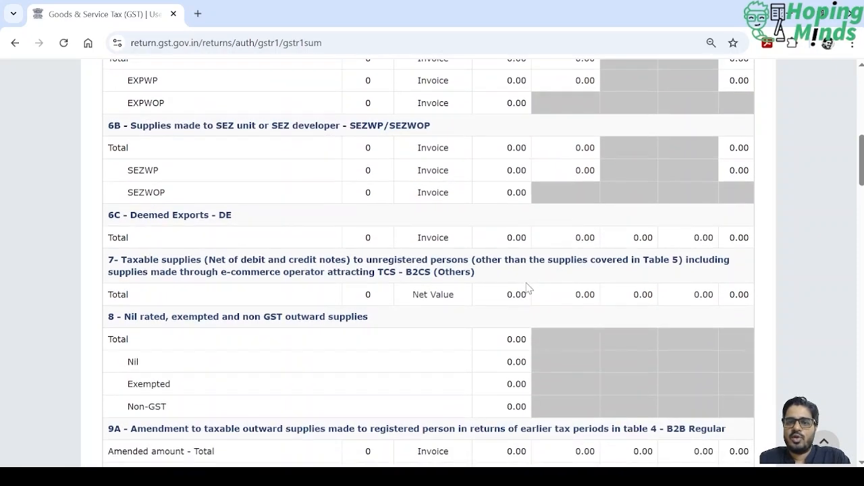
{"action": "scroll", "coordinate": [522, 231], "scroll_direction": "down", "scroll_amount": 6}
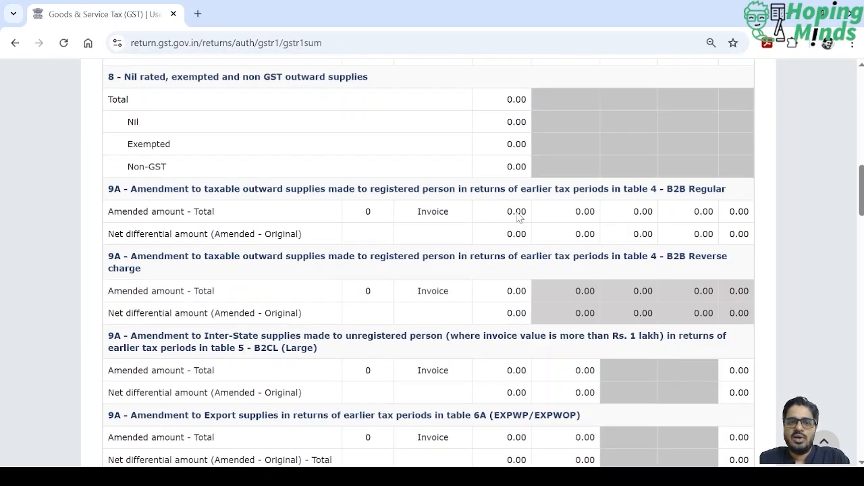
{"action": "scroll", "coordinate": [517, 211], "scroll_direction": "down", "scroll_amount": 9}
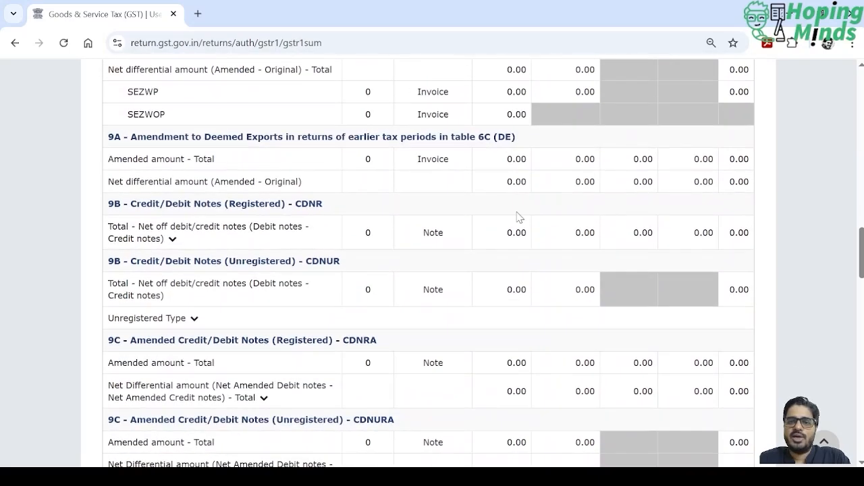
{"action": "scroll", "coordinate": [518, 216], "scroll_direction": "down", "scroll_amount": 3}
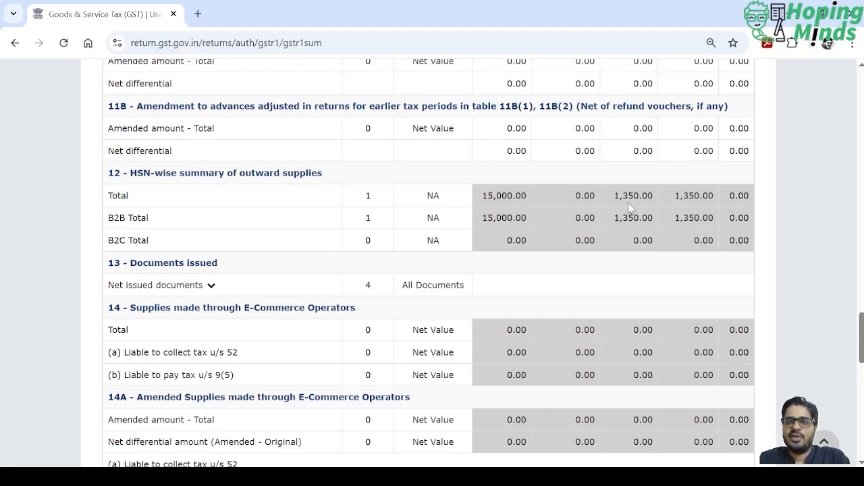
{"action": "scroll", "coordinate": [547, 250], "scroll_direction": "down", "scroll_amount": 3}
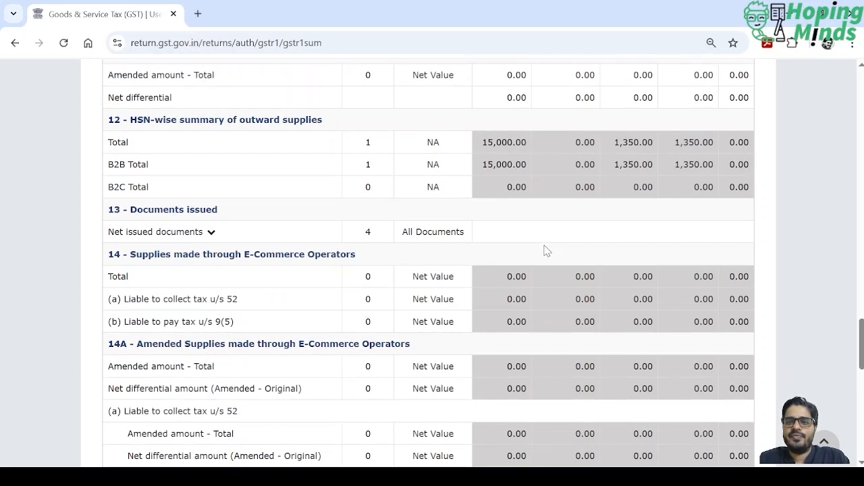
{"action": "scroll", "coordinate": [547, 250], "scroll_direction": "down", "scroll_amount": 7}
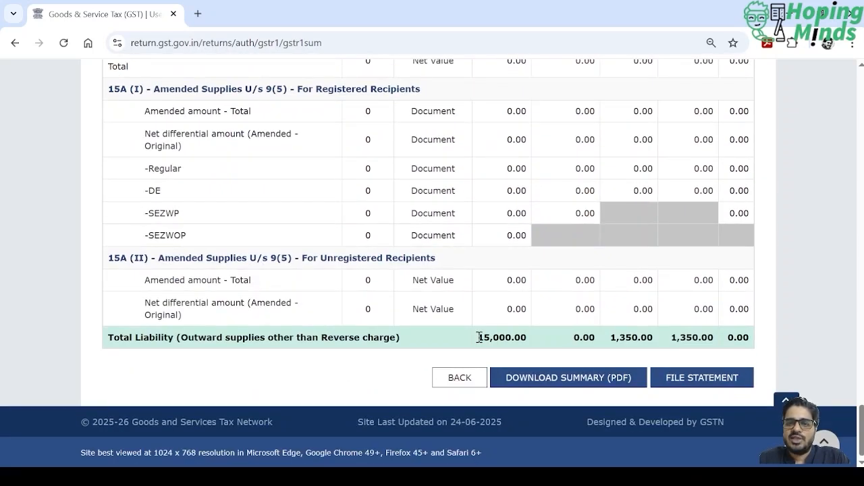
{"action": "scroll", "coordinate": [533, 206], "scroll_direction": "up", "scroll_amount": 10}
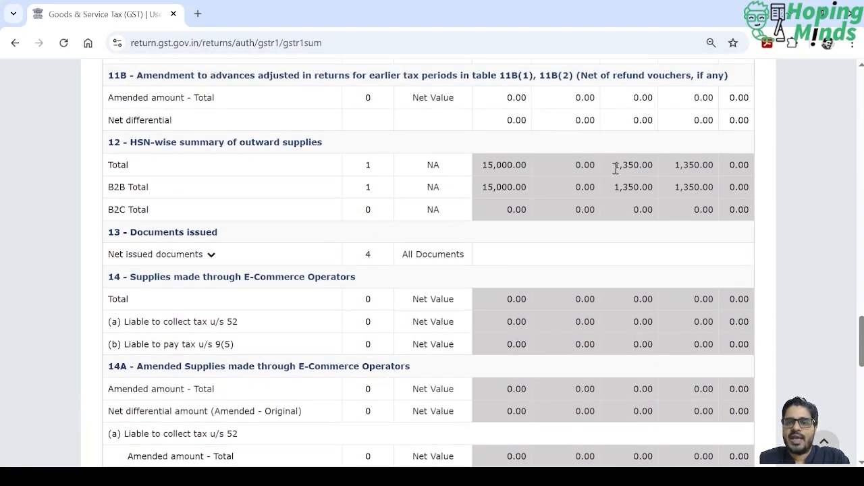
{"action": "scroll", "coordinate": [597, 195], "scroll_direction": "down", "scroll_amount": 10}
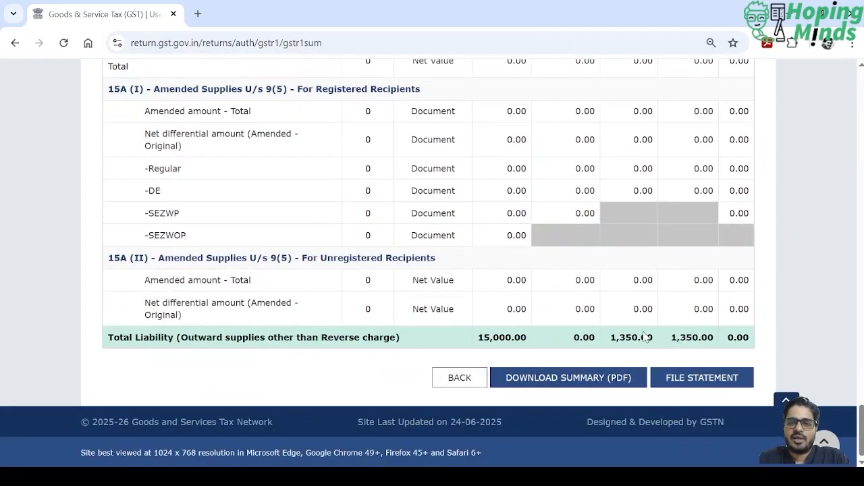
- Start filing the statement, accept the declaration and select the authorised signatory
{"action": "left_click", "coordinate": [698, 384]}
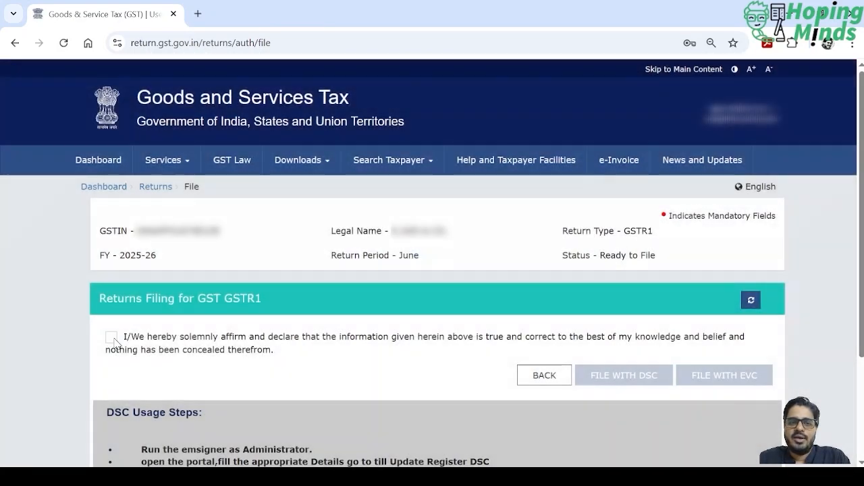
{"action": "left_click", "coordinate": [112, 338]}
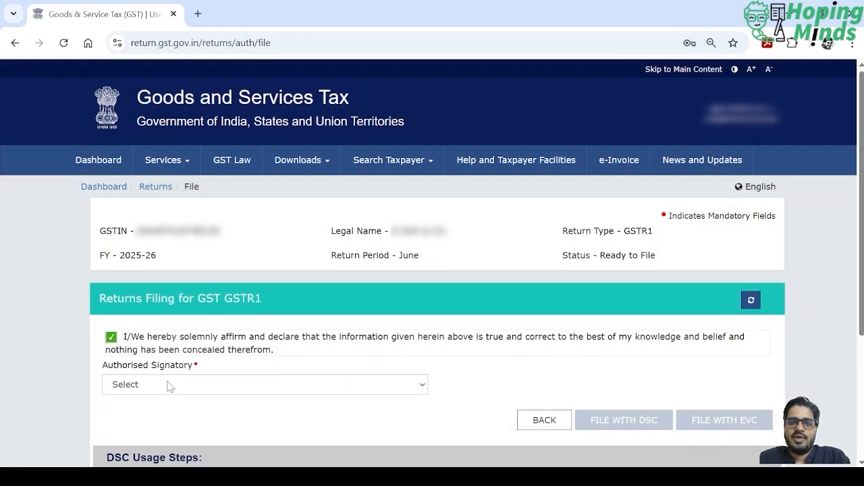
{"action": "left_click", "coordinate": [182, 422]}
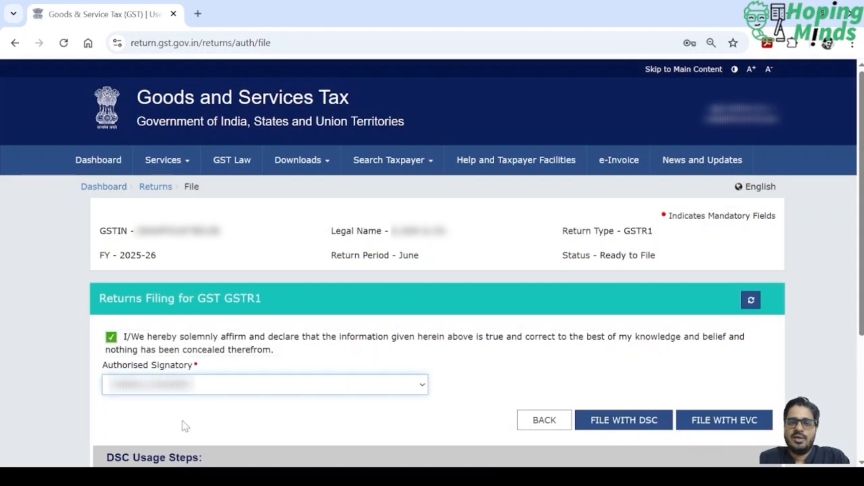
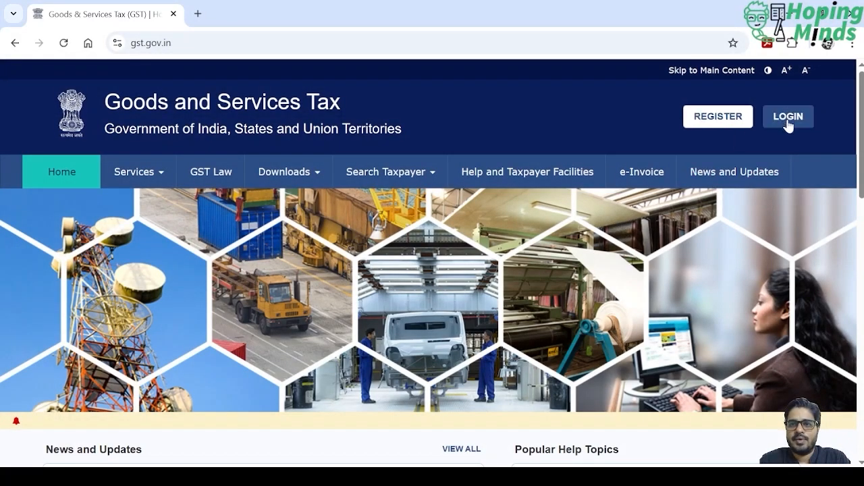
- Log in to the GST portal with the saved credentials and the characters from the captcha image
{"action": "left_click", "coordinate": [788, 124]}
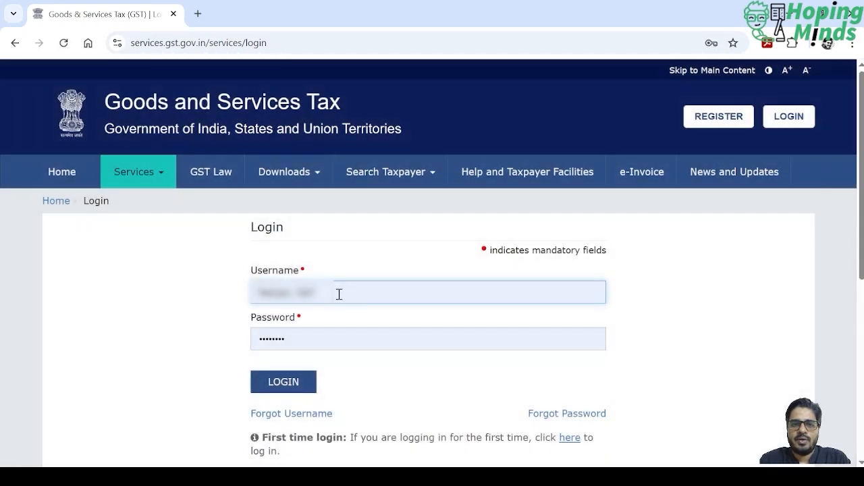
{"action": "key", "text": "Tab"}
{"action": "key", "text": "Tab"}
{"action": "type", "text": "9"}
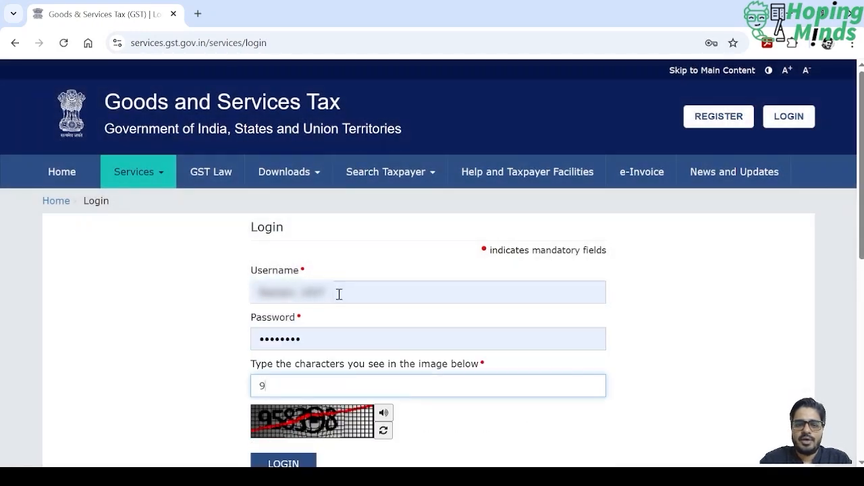
{"action": "type", "text": "58"}
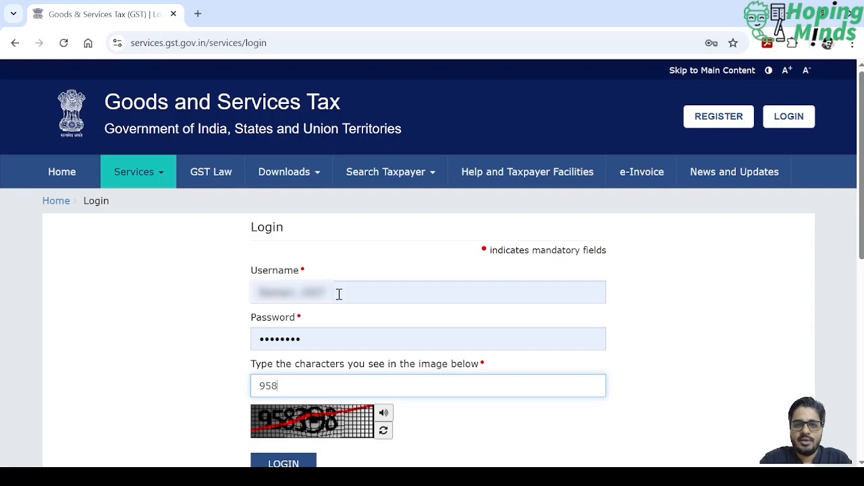
{"action": "type", "text": "398"}
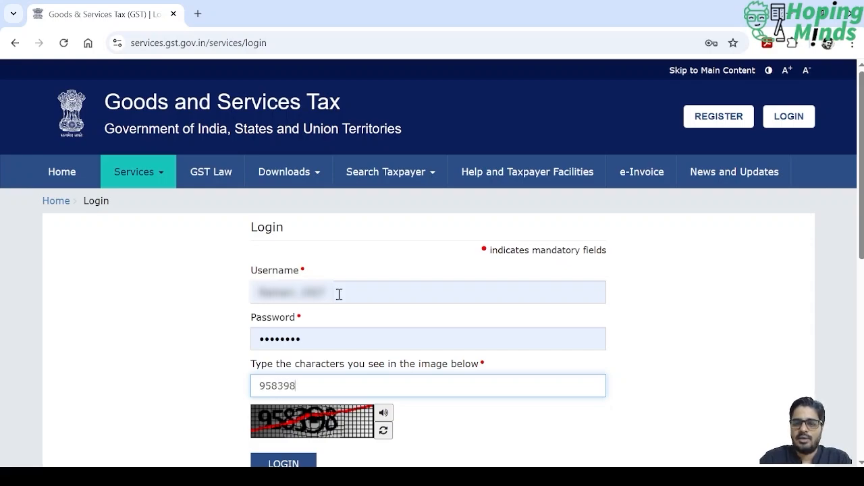
{"action": "key", "text": "Return"}
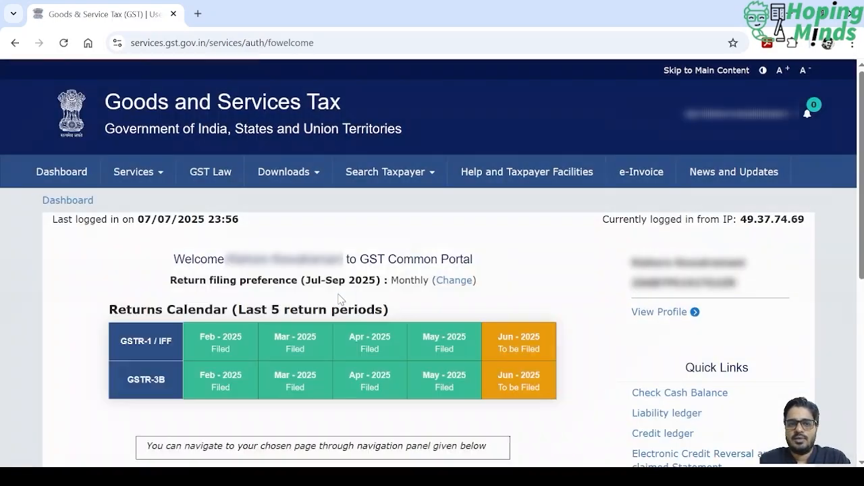
- Open the return dashboard and search for the 2025-26 returns of Quarter 1 (Apr - Jun), period June
{"action": "scroll", "coordinate": [304, 314], "scroll_direction": "down", "scroll_amount": 4}
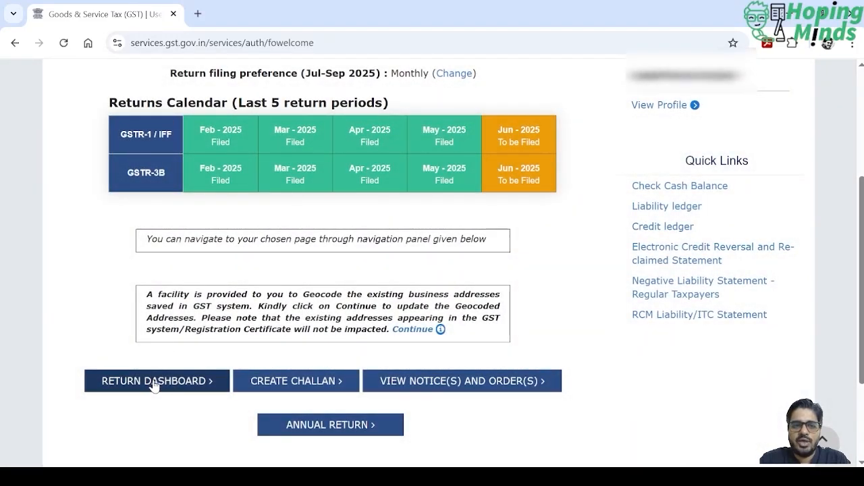
{"action": "left_click", "coordinate": [154, 382]}
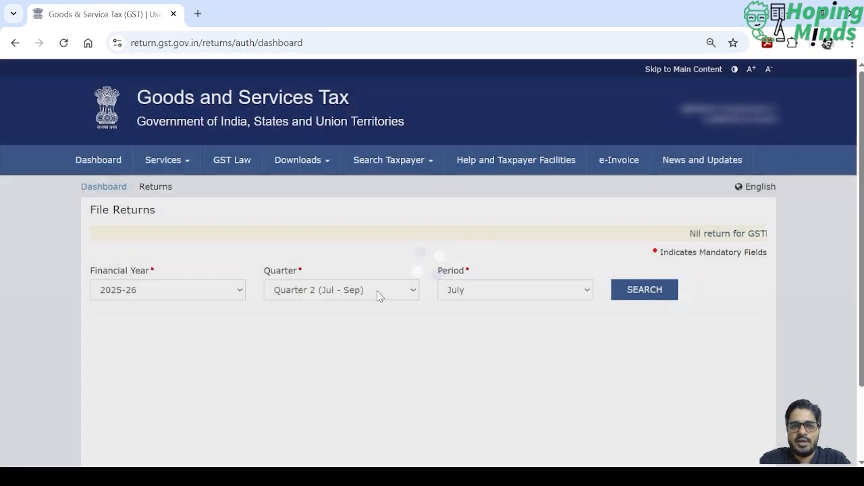
{"action": "left_click", "coordinate": [377, 291]}
{"action": "left_click", "coordinate": [366, 315]}
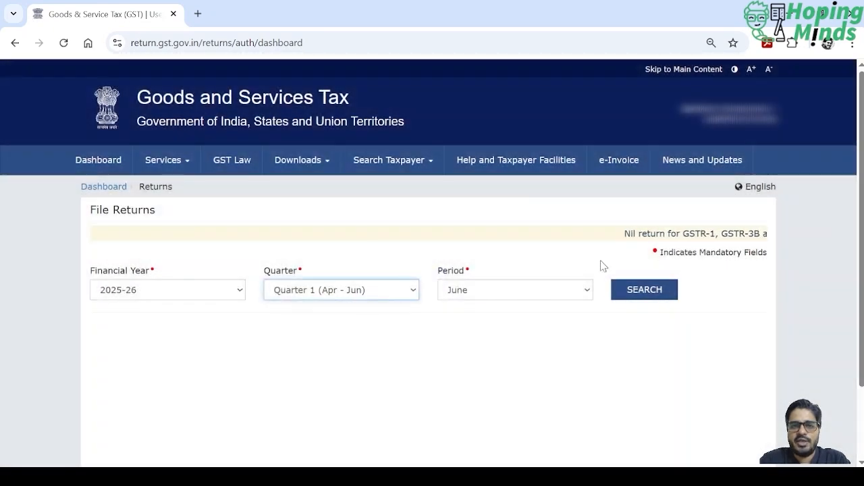
{"action": "left_click", "coordinate": [642, 290]}
- Prepare GSTR-1 online and start adding a record under 4A, 4B, 6B, 6C - B2B, SEZ, DE Invoices
{"action": "scroll", "coordinate": [448, 296], "scroll_direction": "down", "scroll_amount": 3}
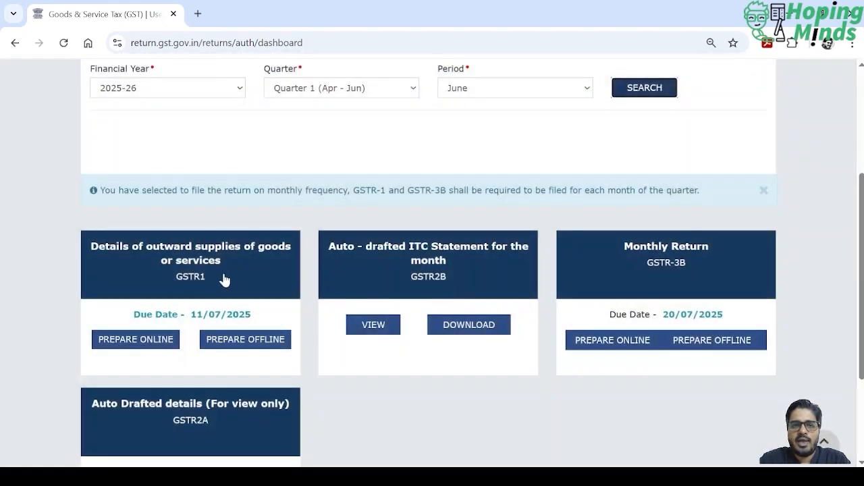
{"action": "left_click", "coordinate": [148, 343]}
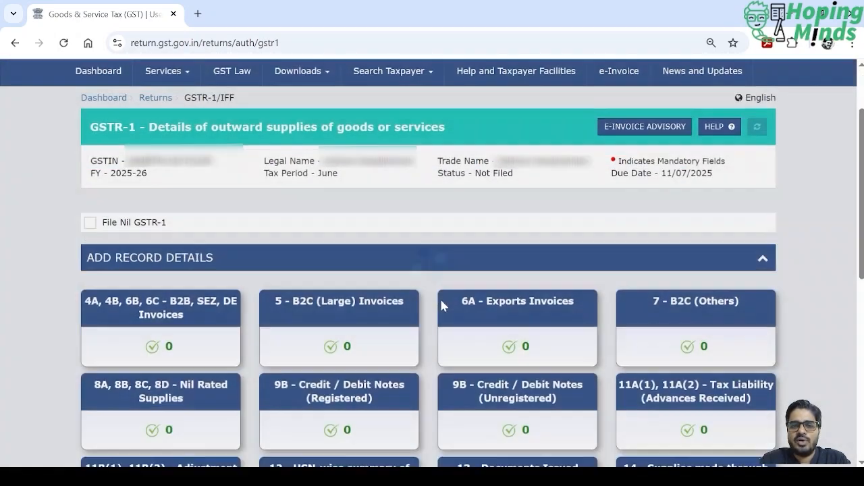
{"action": "scroll", "coordinate": [439, 299], "scroll_direction": "down", "scroll_amount": 3}
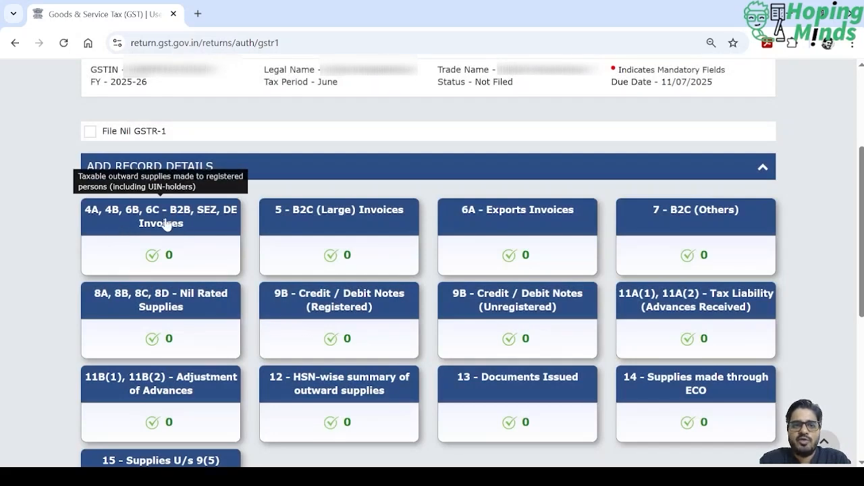
{"action": "left_click", "coordinate": [165, 224]}
{"action": "scroll", "coordinate": [333, 260], "scroll_direction": "down", "scroll_amount": 2}
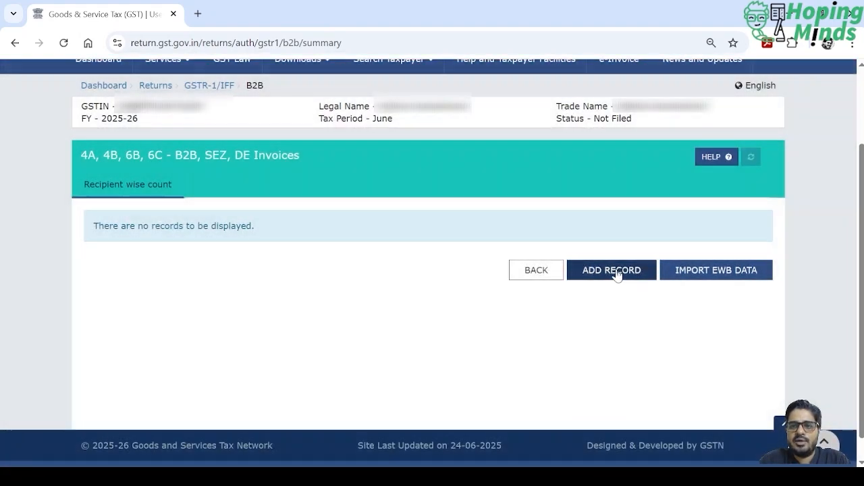
{"action": "left_click", "coordinate": [613, 271]}
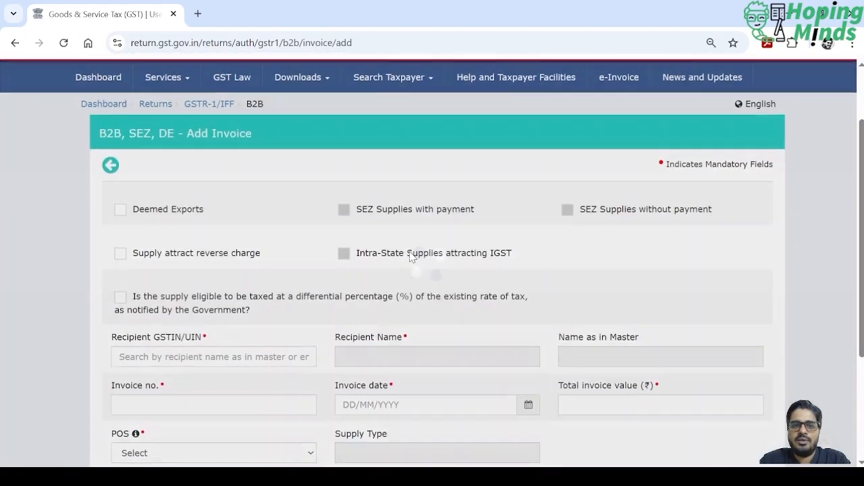
- Paste the recipient's GSTIN copied from the other window into the invoice and select the matching recipient
{"action": "scroll", "coordinate": [410, 257], "scroll_direction": "down", "scroll_amount": 1}
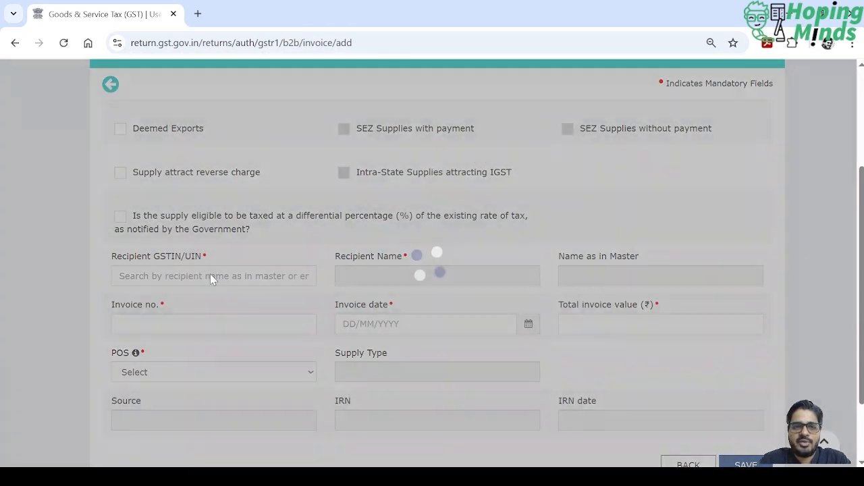
{"action": "left_click", "coordinate": [194, 275]}
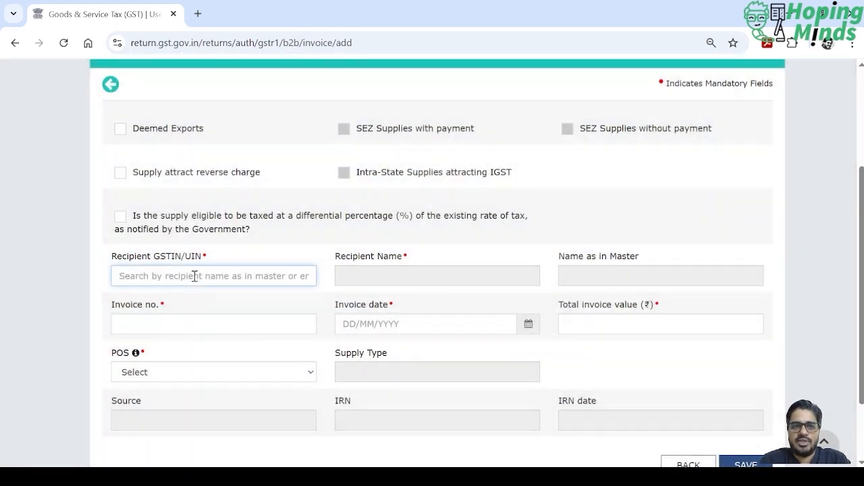
{"action": "key", "text": "alt+Tab"}
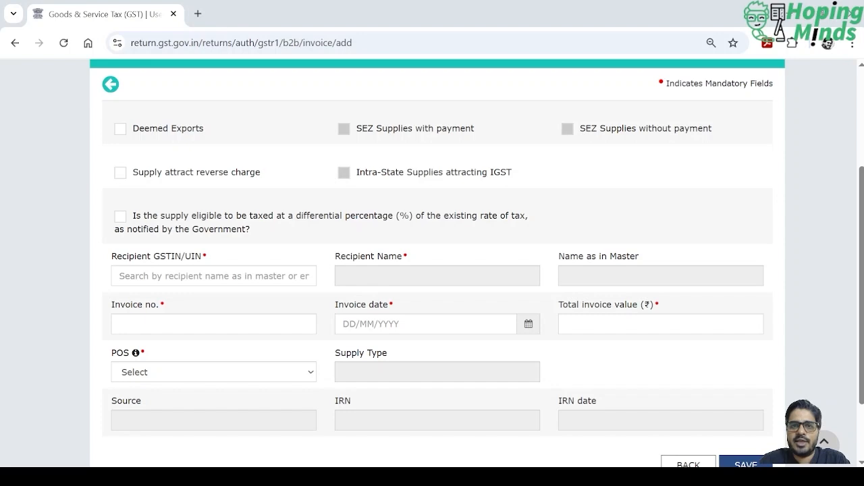
{"action": "left_click", "coordinate": [216, 276]}
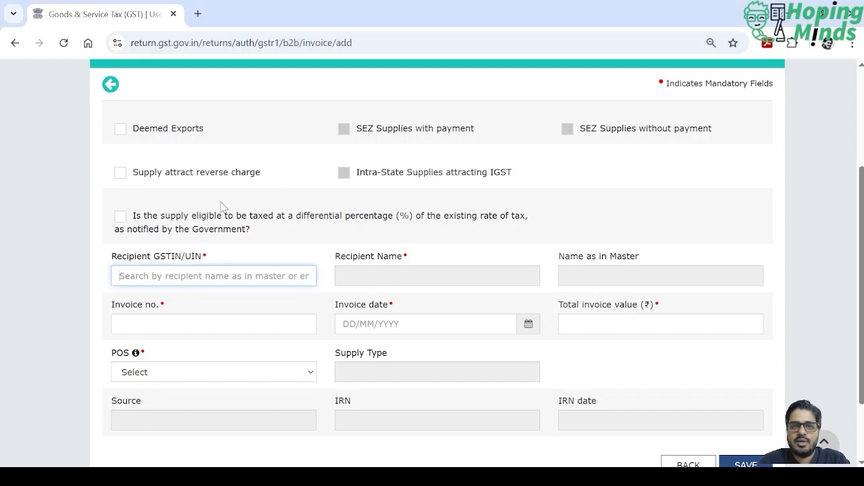
{"action": "key", "text": "ctrl+v"}
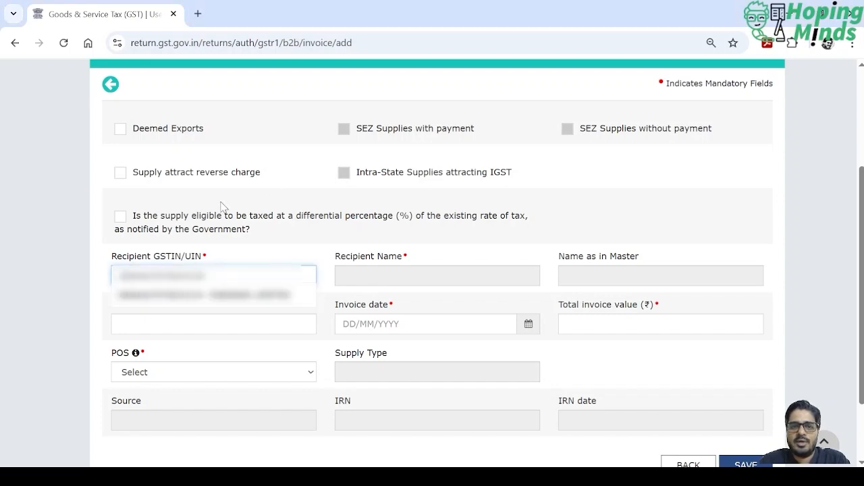
{"action": "left_click", "coordinate": [233, 308]}
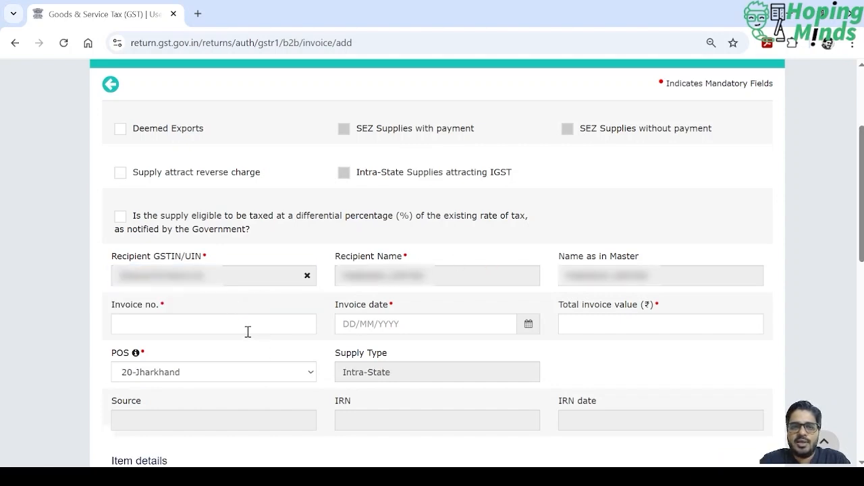
- Enter invoice number 03 and invoice date 01/06/2025 for the B2B invoice
{"action": "left_click", "coordinate": [244, 325]}
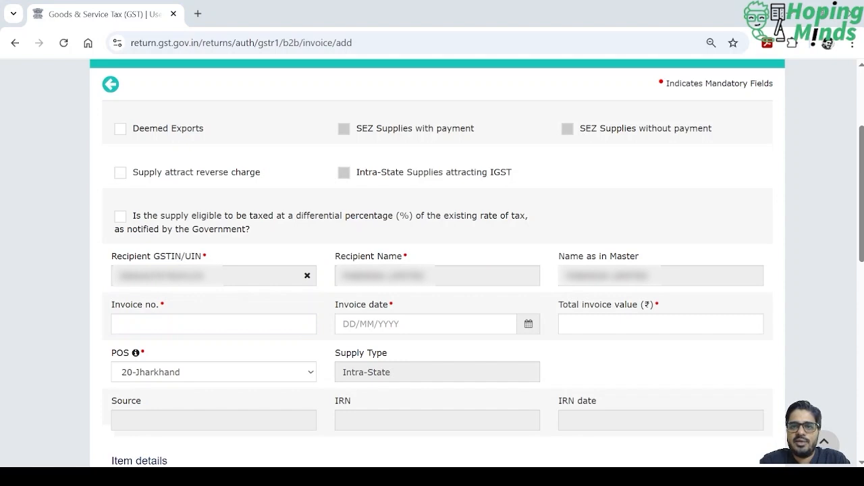
{"action": "type", "text": "03"}
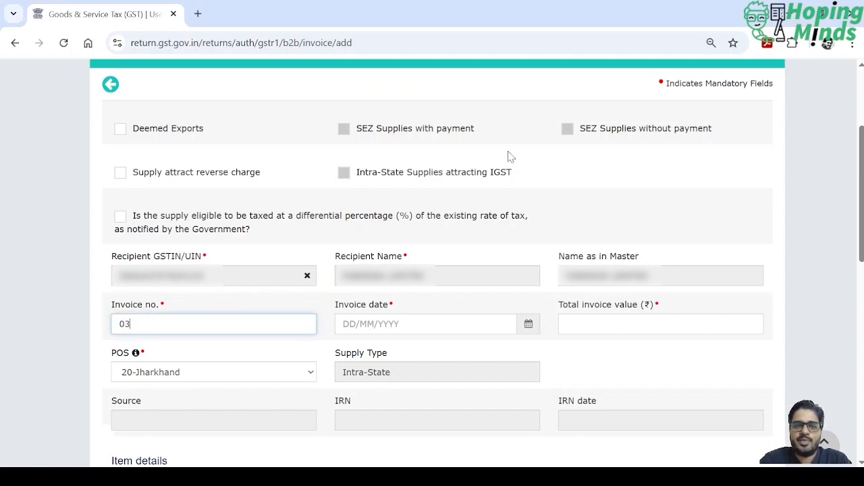
{"action": "key", "text": "Tab"}
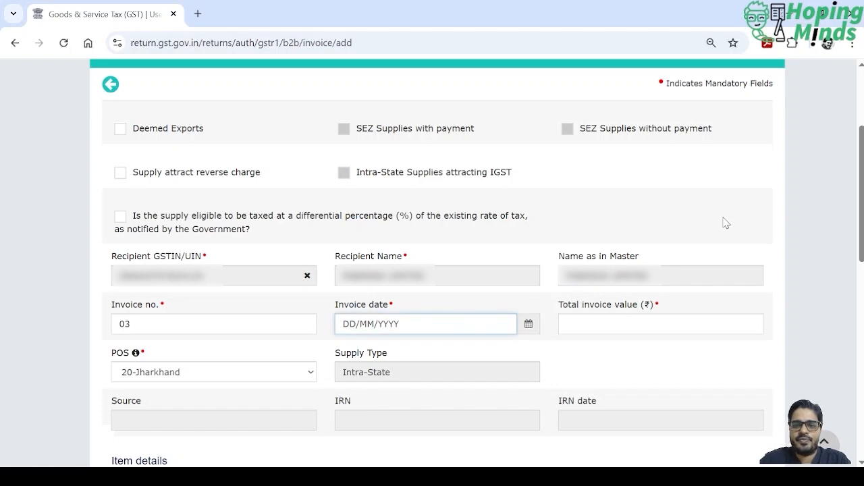
{"action": "type", "text": "01/06/"}
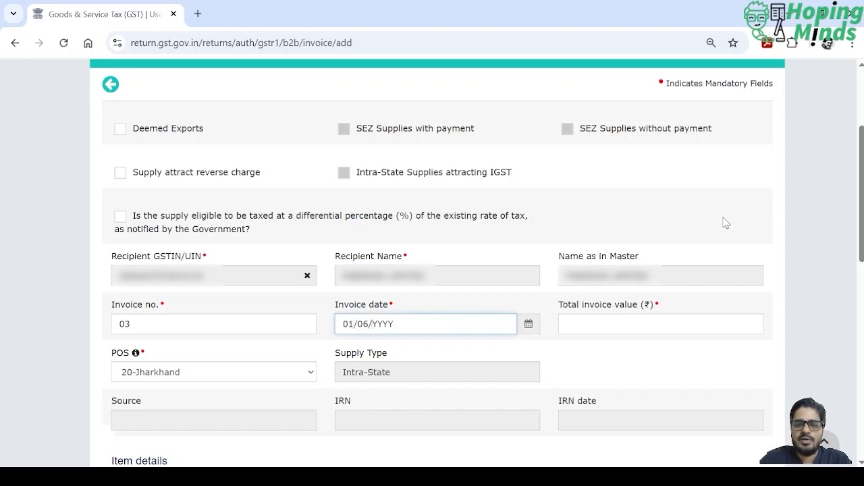
{"action": "type", "text": "2025"}
{"action": "key", "text": "Tab"}
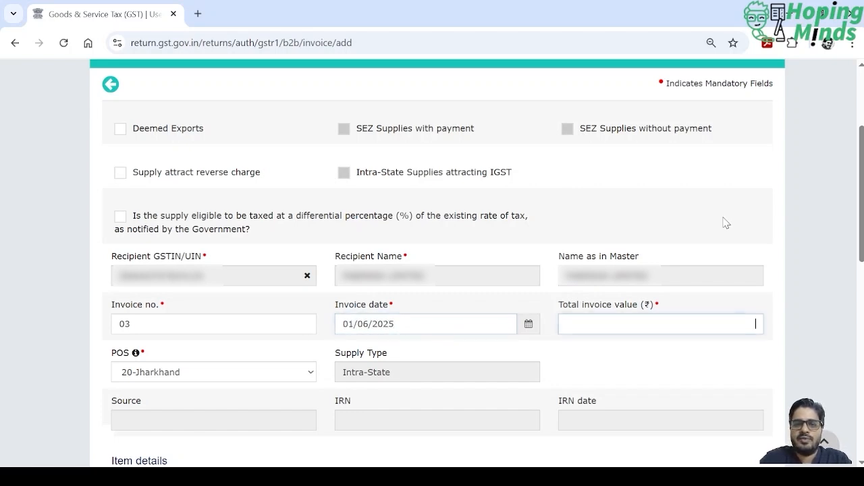
- Set the total invoice value to ₹2,03,550
{"action": "left_click", "coordinate": [825, 249]}
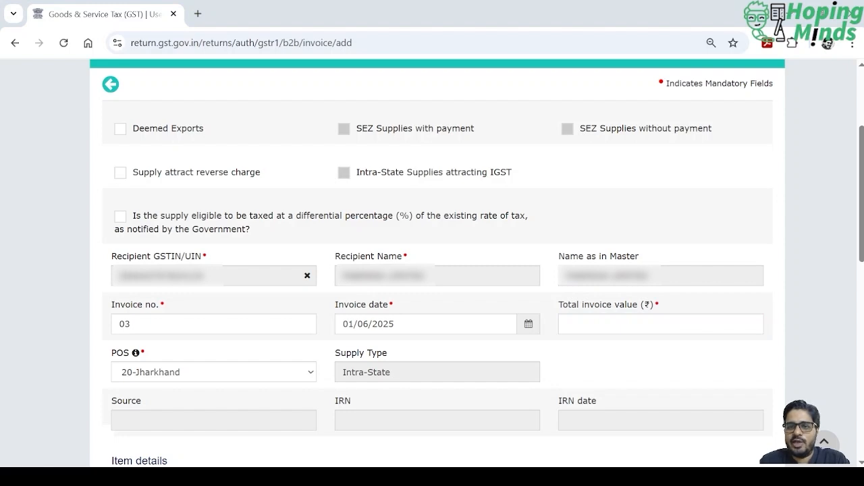
{"action": "left_click", "coordinate": [682, 324]}
{"action": "type", "text": "2"}
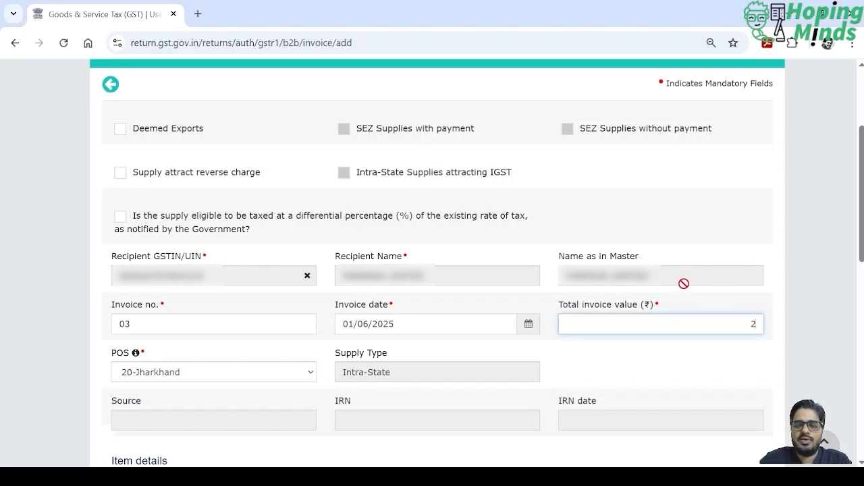
{"action": "type", "text": ",03,550"}
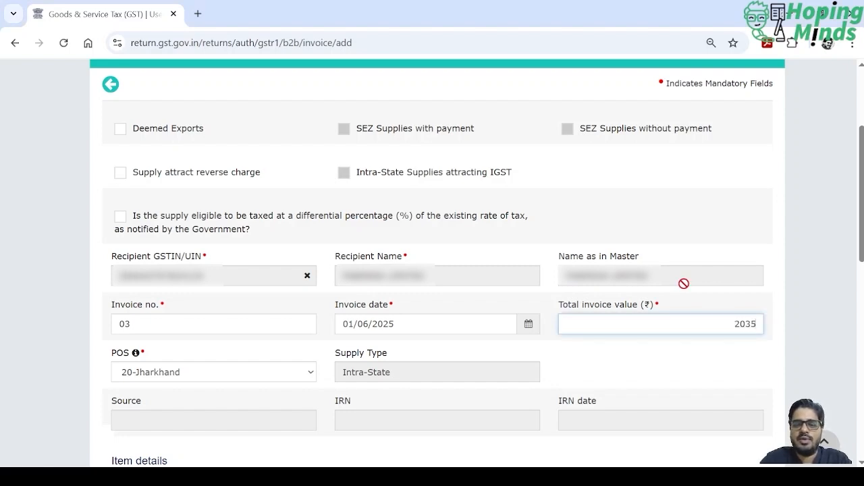
{"action": "key", "text": "Tab"}
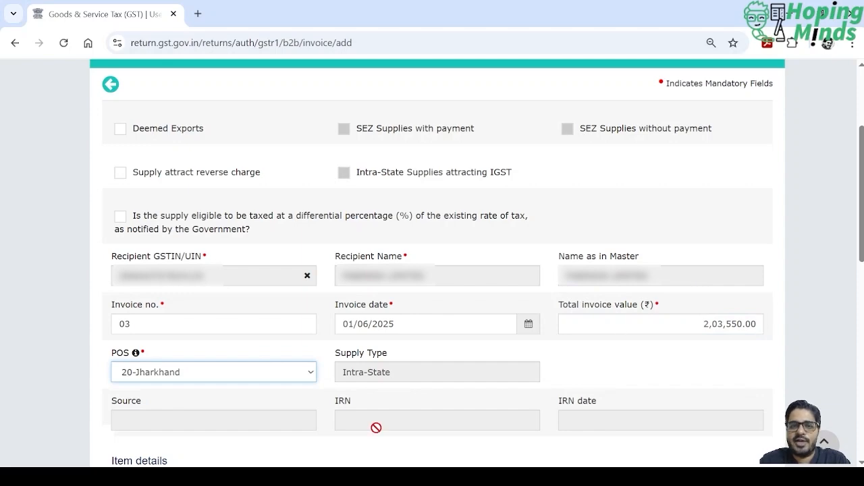
- Enter a taxable value of ₹1,72,500 at the 18% rate in the item details
{"action": "scroll", "coordinate": [286, 379], "scroll_direction": "down", "scroll_amount": 2}
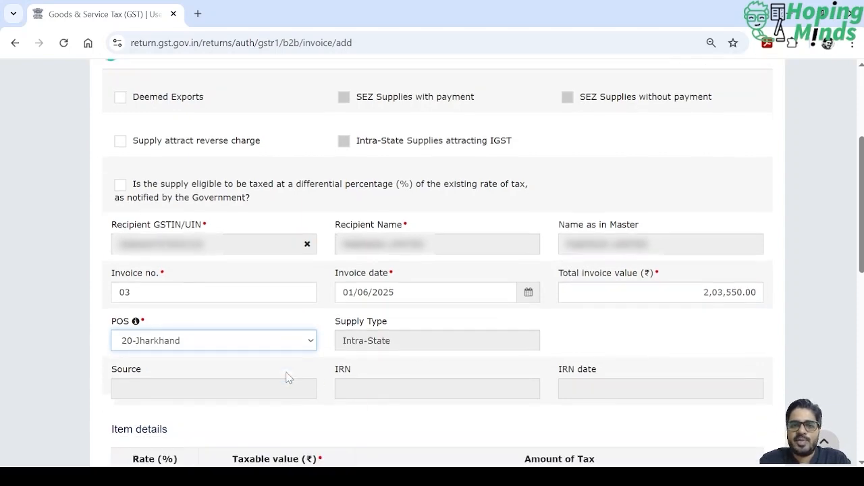
{"action": "scroll", "coordinate": [343, 377], "scroll_direction": "down", "scroll_amount": 5}
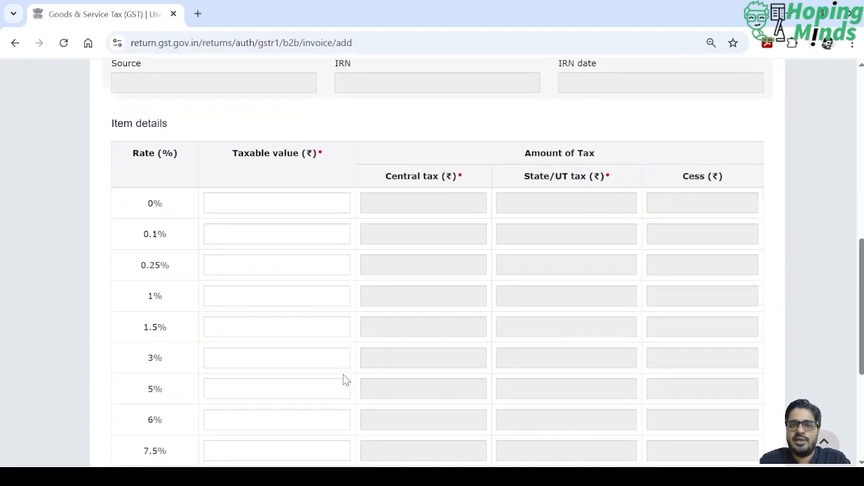
{"action": "left_click", "coordinate": [285, 410]}
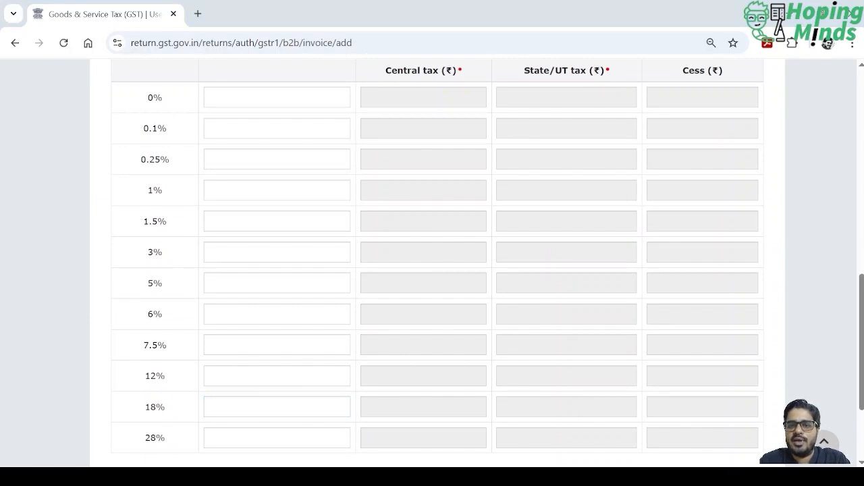
{"action": "left_click", "coordinate": [749, 214]}
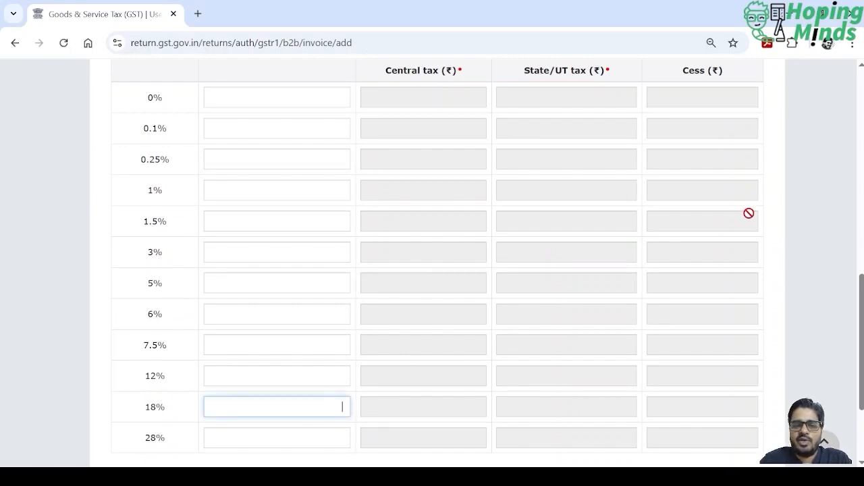
{"action": "type", "text": "172500"}
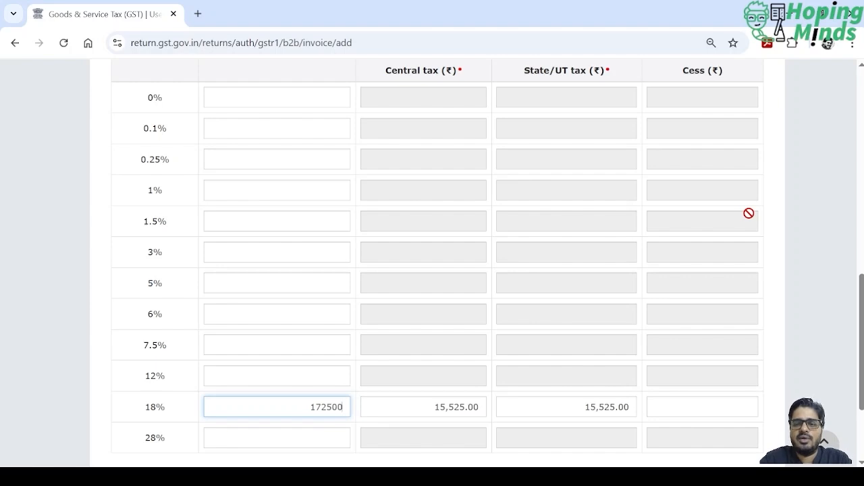
{"action": "key", "text": "Tab"}
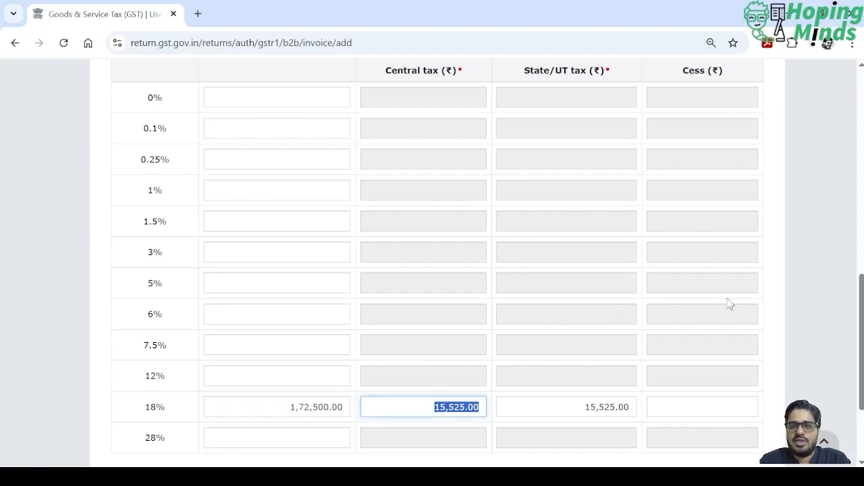
{"action": "scroll", "coordinate": [729, 304], "scroll_direction": "down", "scroll_amount": 1}
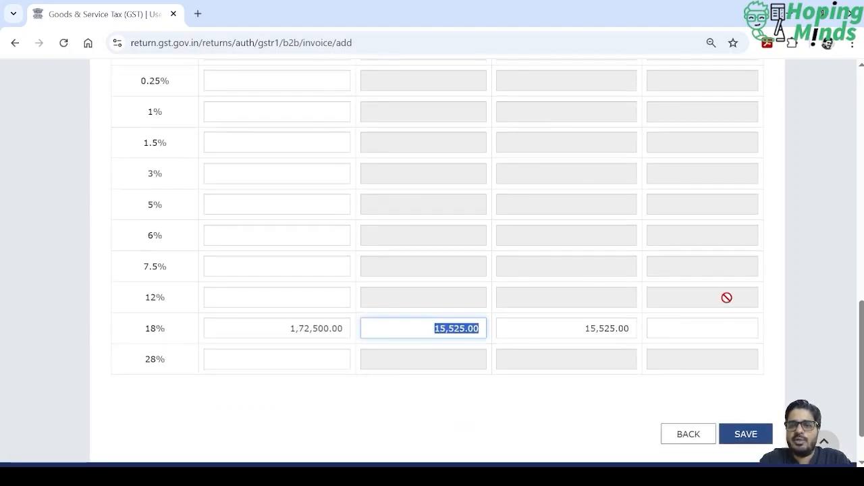
- Save the B2B invoice and go back to the GSTR-1 record details overview
{"action": "left_click", "coordinate": [736, 436]}
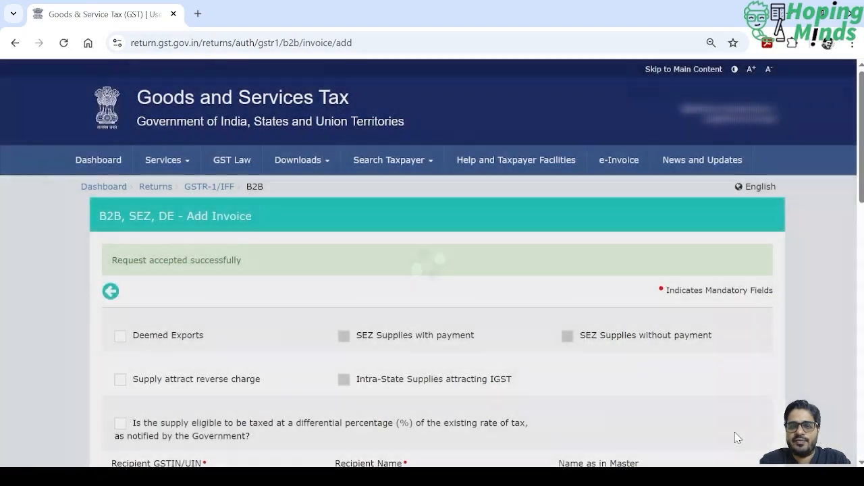
{"action": "scroll", "coordinate": [658, 373], "scroll_direction": "down", "scroll_amount": 10}
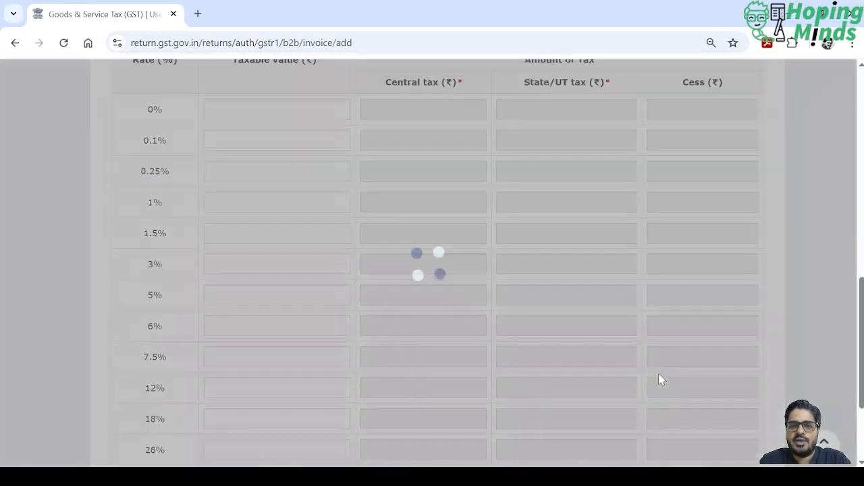
{"action": "scroll", "coordinate": [658, 373], "scroll_direction": "down", "scroll_amount": 3}
{"action": "left_click", "coordinate": [683, 382]}
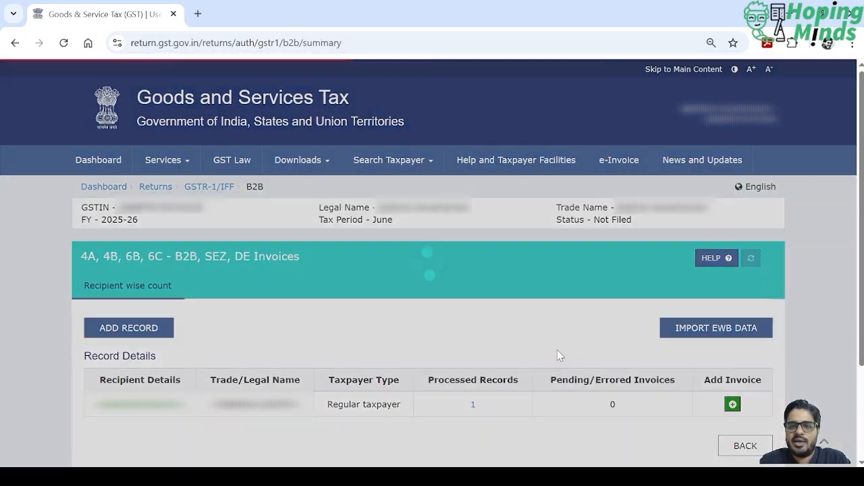
{"action": "scroll", "coordinate": [557, 354], "scroll_direction": "down", "scroll_amount": 2}
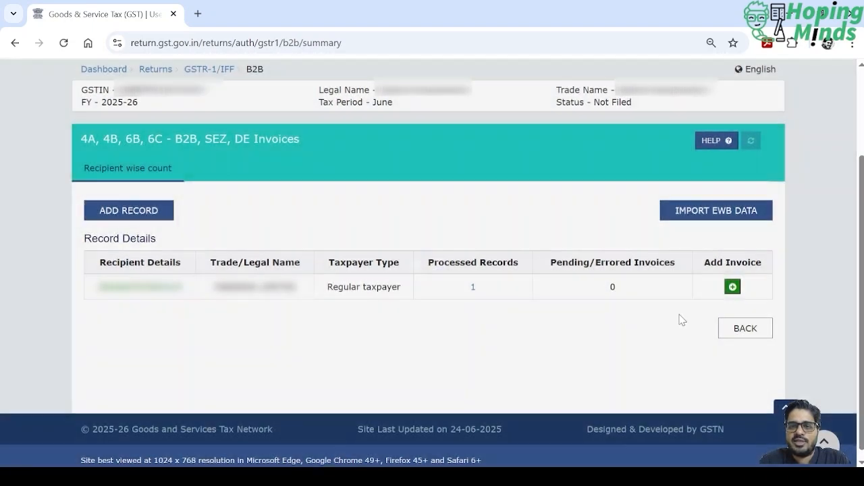
{"action": "left_click", "coordinate": [745, 329]}
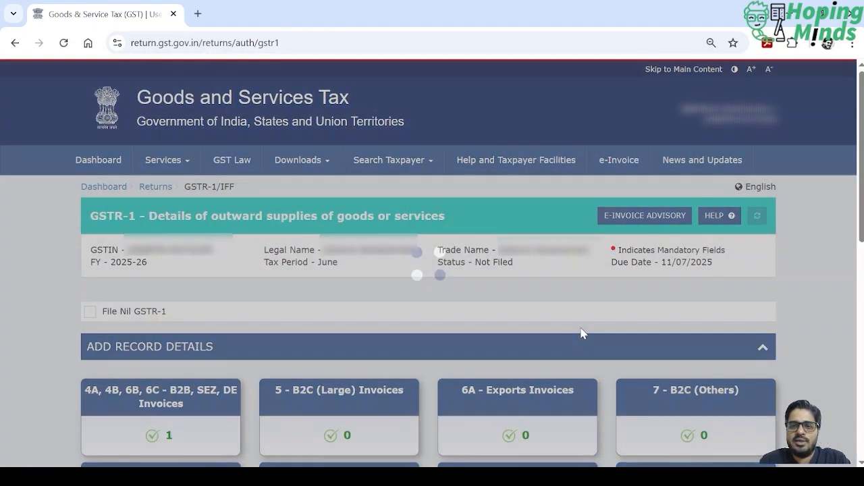
- Open the HSN-wise summary of outward supplies and select HSN code 997212 for B2B supplies
{"action": "scroll", "coordinate": [580, 331], "scroll_direction": "down", "scroll_amount": 4}
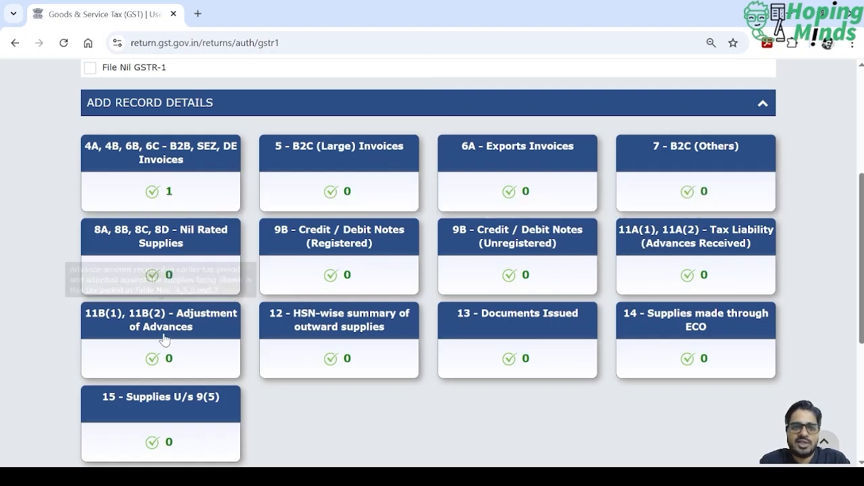
{"action": "left_click", "coordinate": [363, 334]}
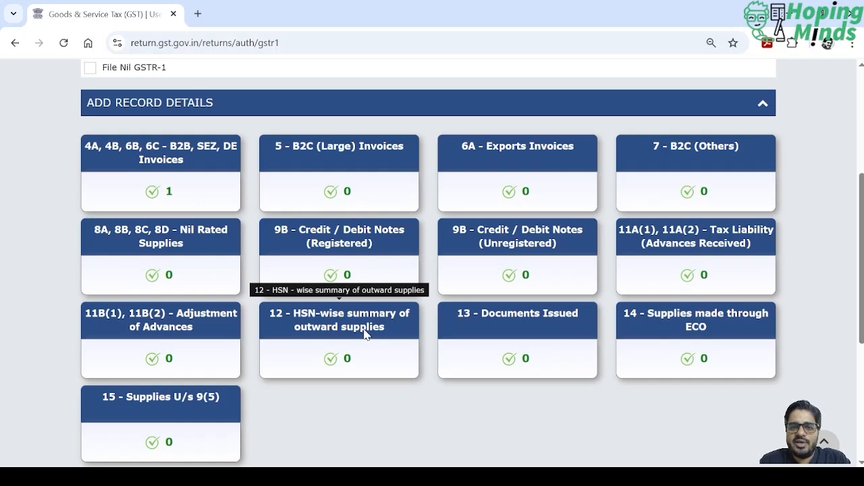
{"action": "scroll", "coordinate": [365, 330], "scroll_direction": "down", "scroll_amount": 1}
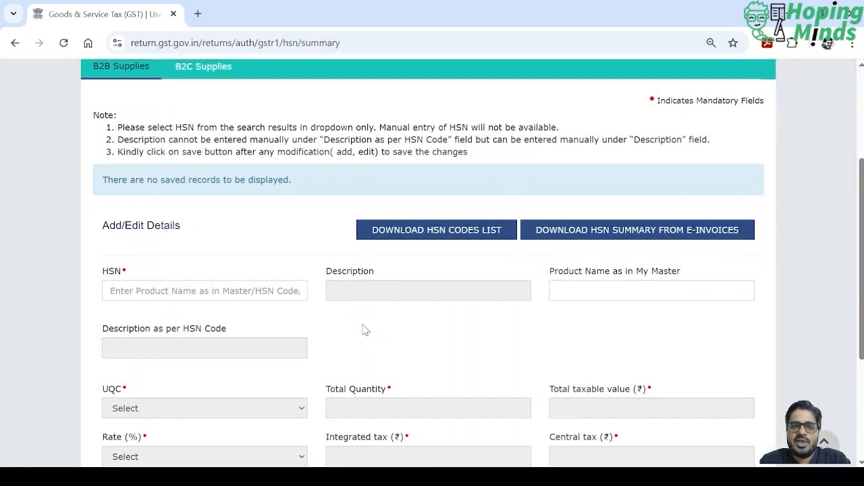
{"action": "left_click", "coordinate": [250, 291]}
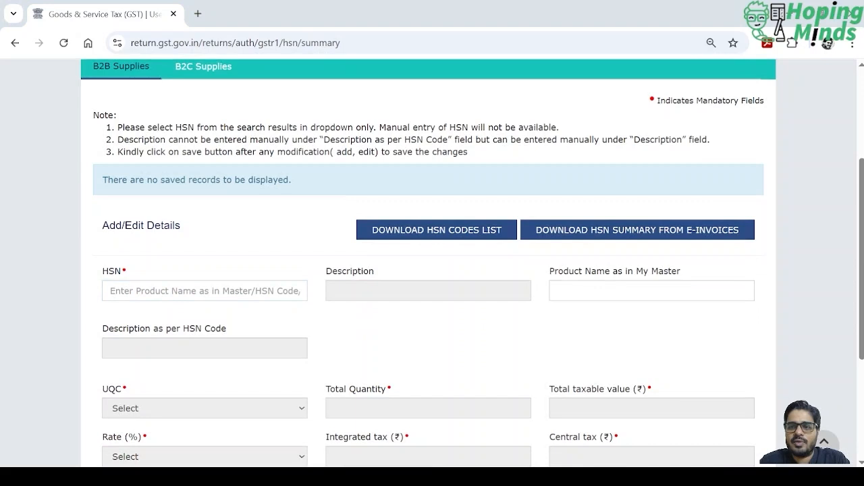
{"action": "scroll", "coordinate": [432, 270], "scroll_direction": "up", "scroll_amount": 1}
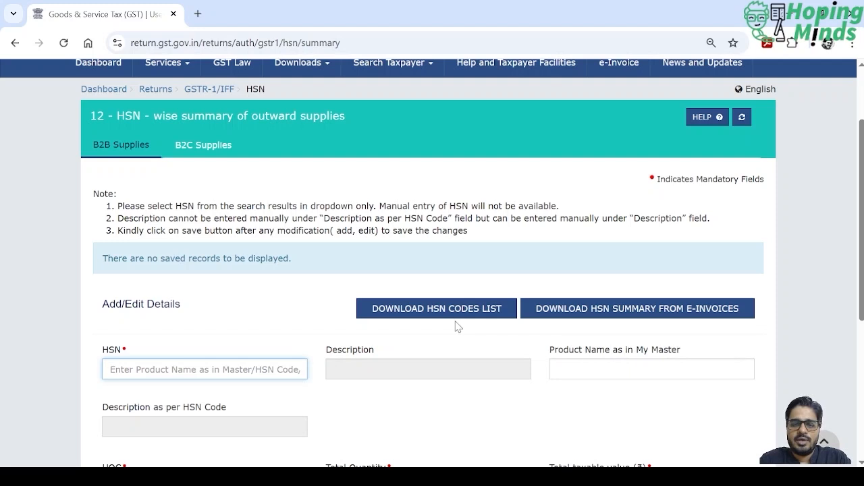
{"action": "type", "text": "997212"}
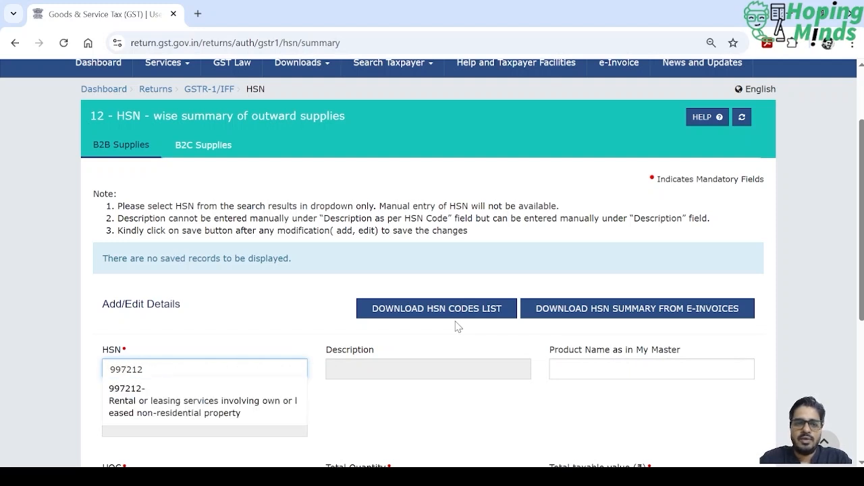
{"action": "left_click", "coordinate": [258, 405]}
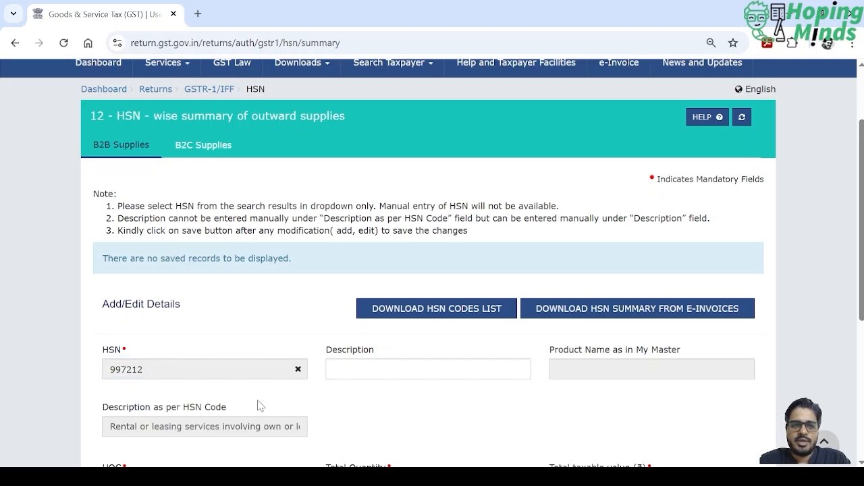
- Enter "Renting Services" as the description of the HSN entry
{"action": "left_click", "coordinate": [399, 369]}
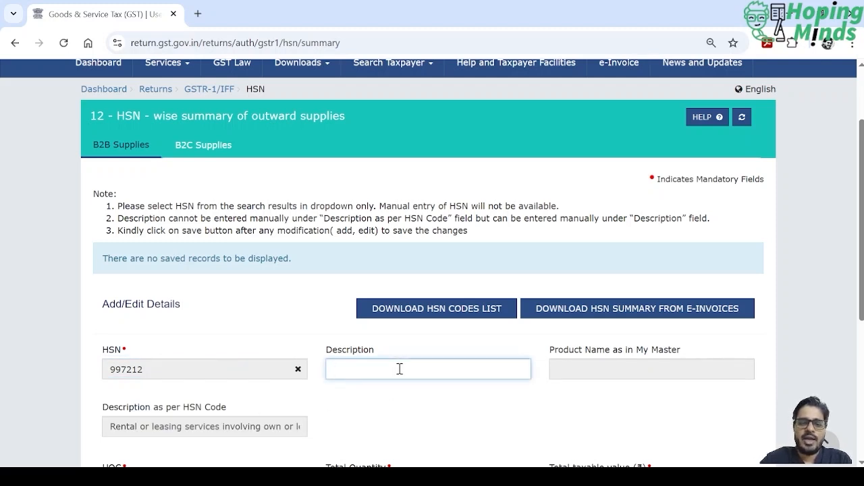
{"action": "type", "text": "Rent"}
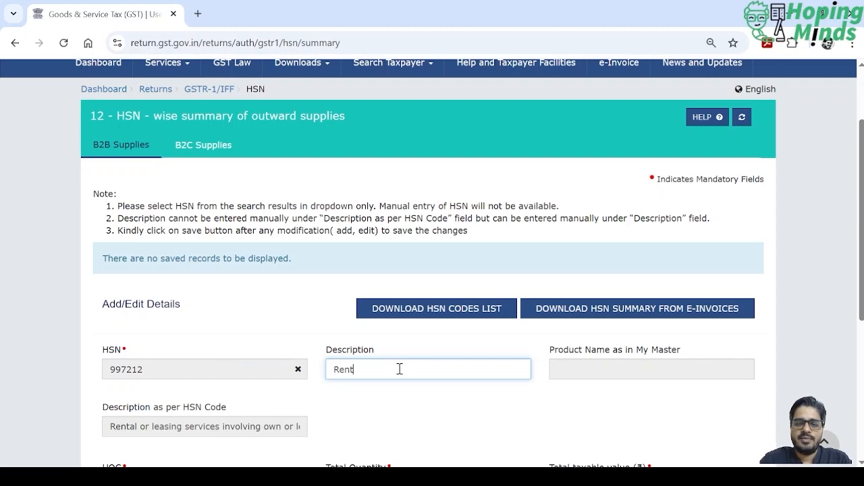
{"action": "type", "text": "ing S"}
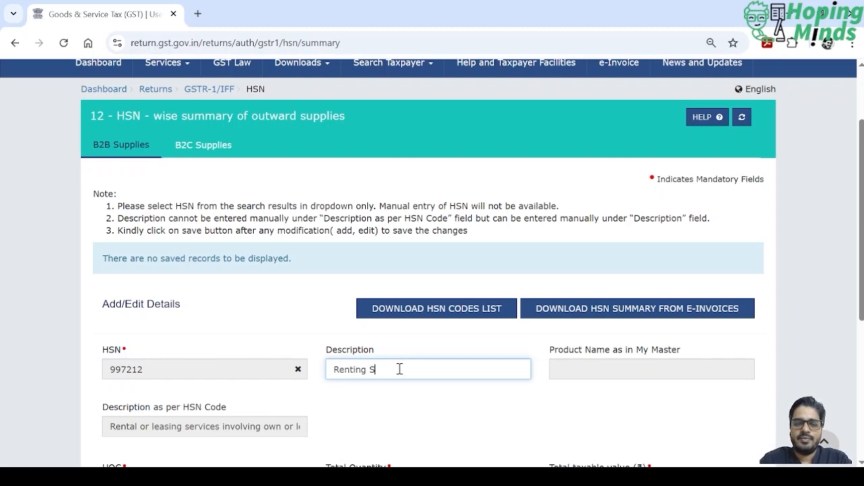
{"action": "type", "text": "ervices"}
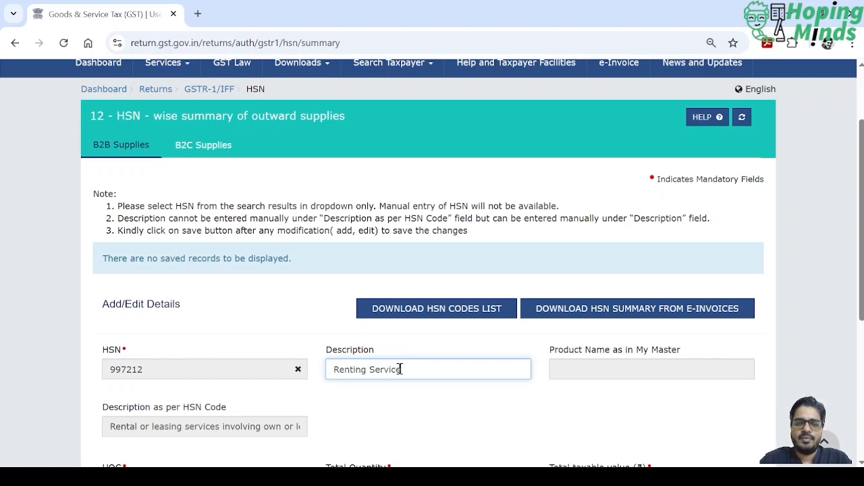
- Set the HSN entry's total taxable value to ₹1,72,500 and its rate to 18%
{"action": "key", "text": "Tab"}
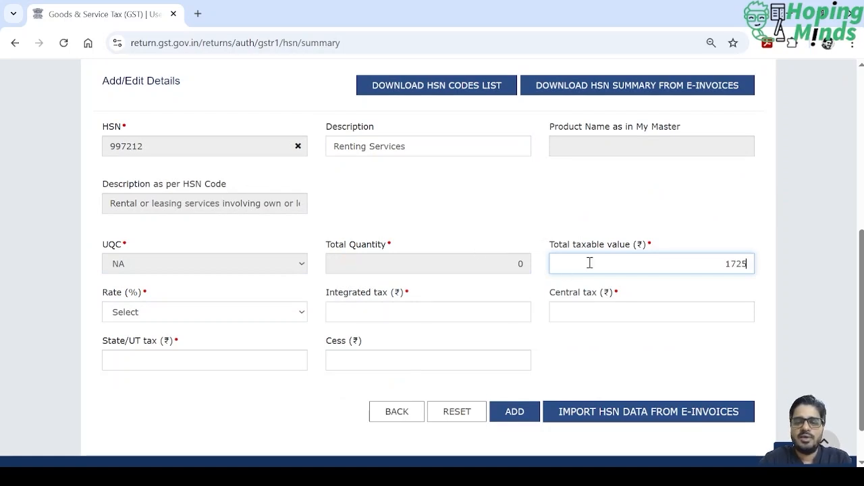
{"action": "key", "text": "Tab"}
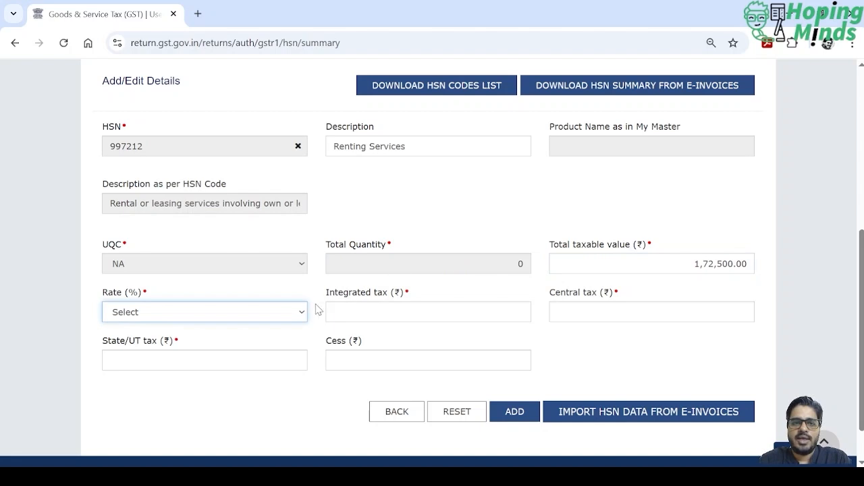
{"action": "left_click", "coordinate": [232, 282]}
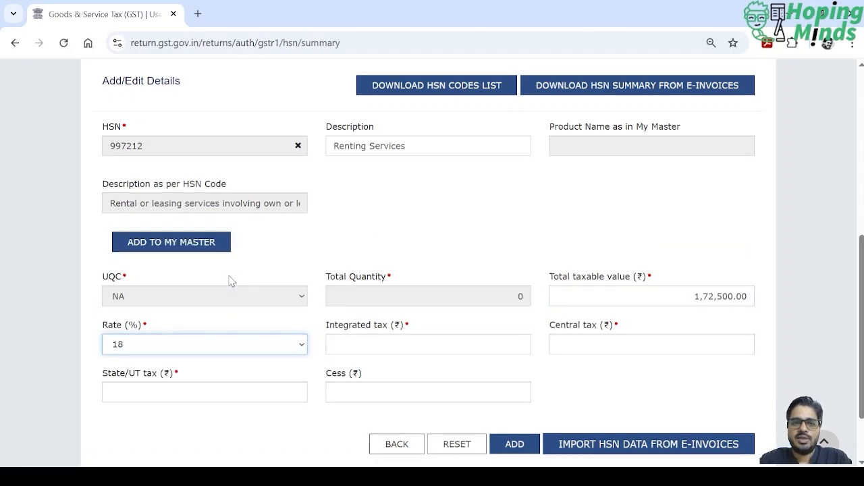
- Enter integrated tax 0, central tax ₹15,525, State/UT tax ₹15,525 and cess 0 for the HSN entry
{"action": "left_click", "coordinate": [459, 346]}
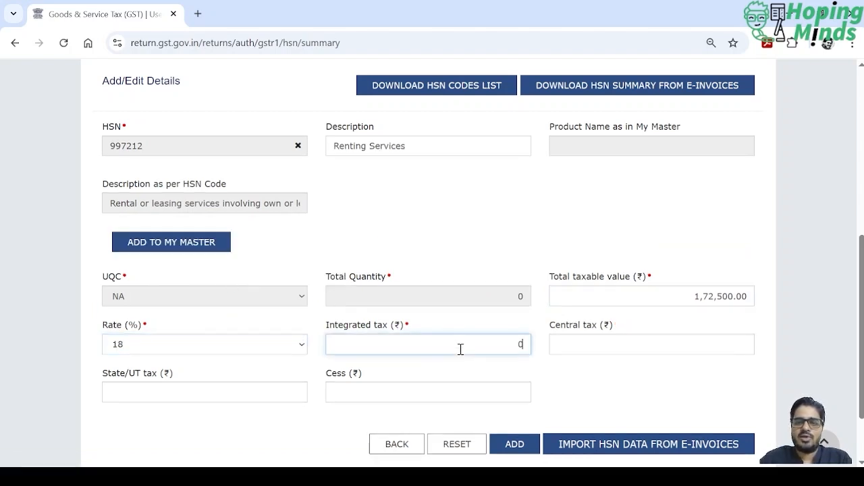
{"action": "type", "text": "0"}
{"action": "key", "text": "Tab"}
{"action": "key", "text": "alt+Tab"}
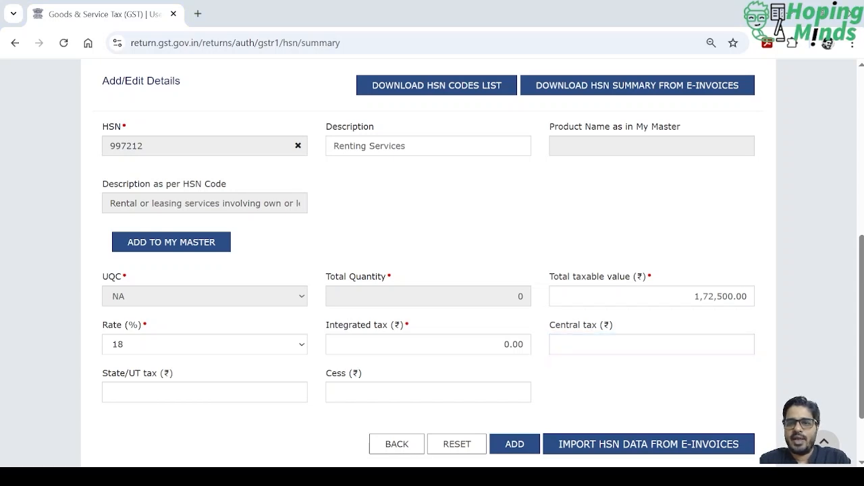
{"action": "key", "text": "alt+Tab"}
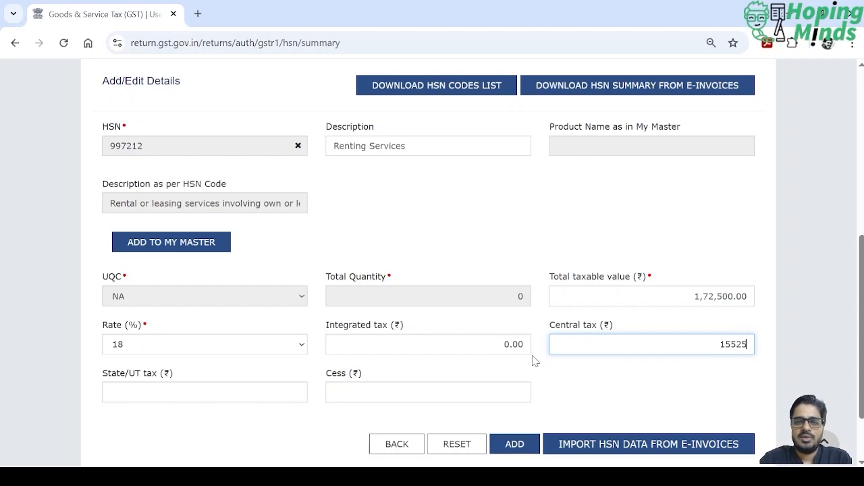
{"action": "key", "text": "Tab"}
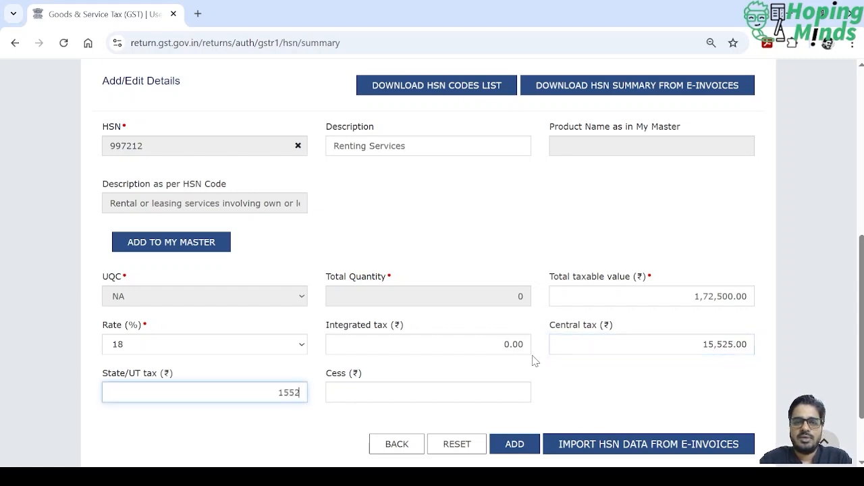
{"action": "key", "text": "Tab"}
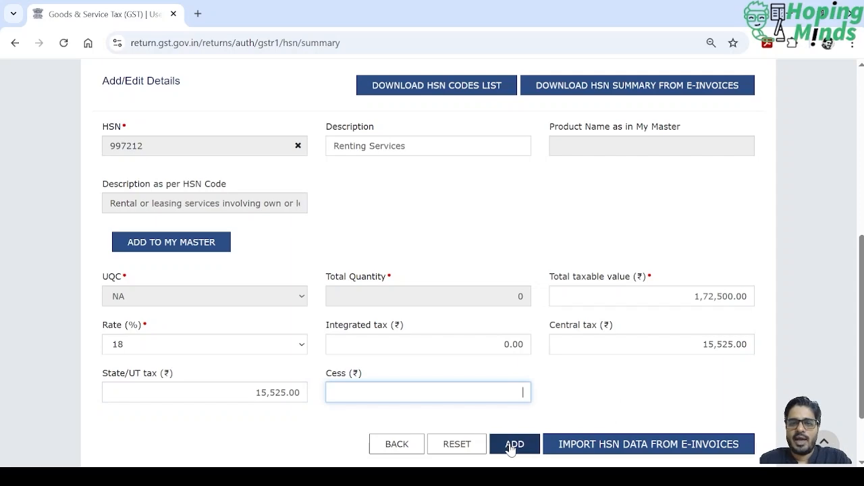
{"action": "type", "text": "0"}
{"action": "key", "text": "Tab"}
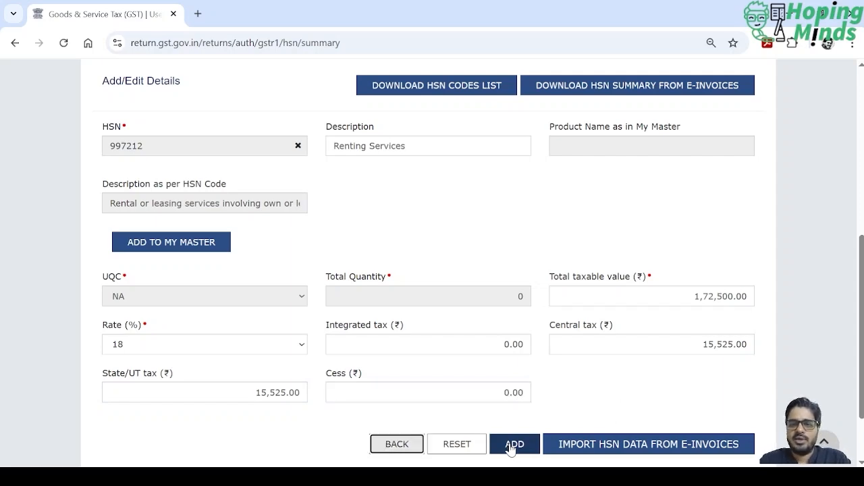
- Add and save the completed HSN record, and return to the GSTR-1 record details overview
{"action": "left_click", "coordinate": [513, 444]}
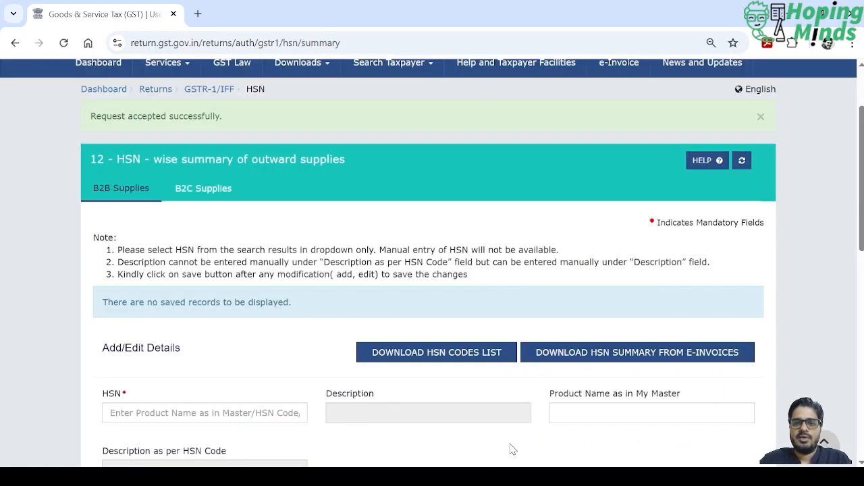
{"action": "scroll", "coordinate": [510, 365], "scroll_direction": "down", "scroll_amount": 9}
{"action": "scroll", "coordinate": [510, 366], "scroll_direction": "down", "scroll_amount": 1}
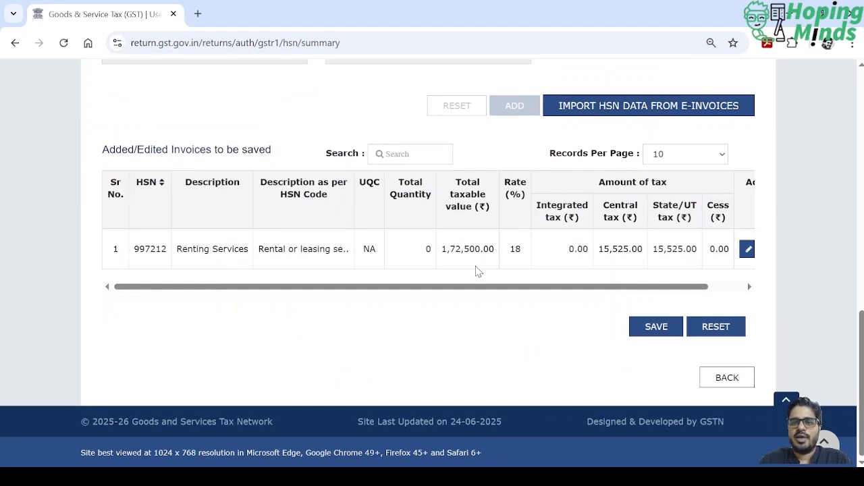
{"action": "left_click", "coordinate": [656, 329]}
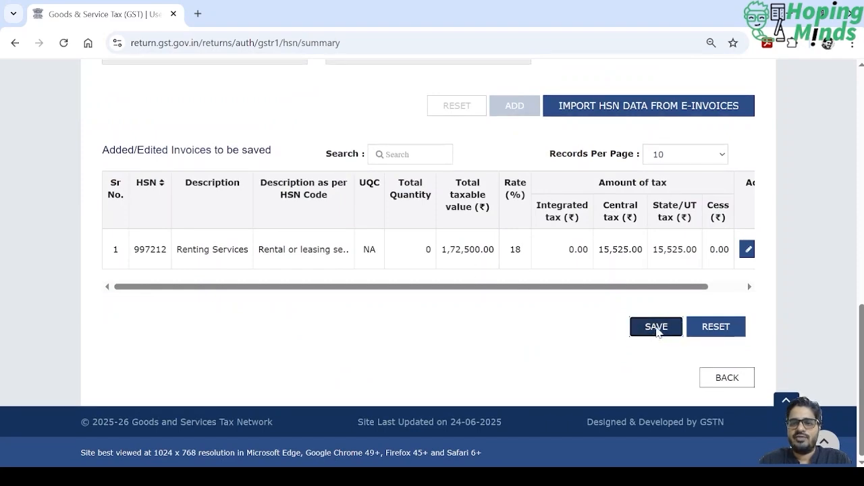
{"action": "scroll", "coordinate": [676, 365], "scroll_direction": "down", "scroll_amount": 10}
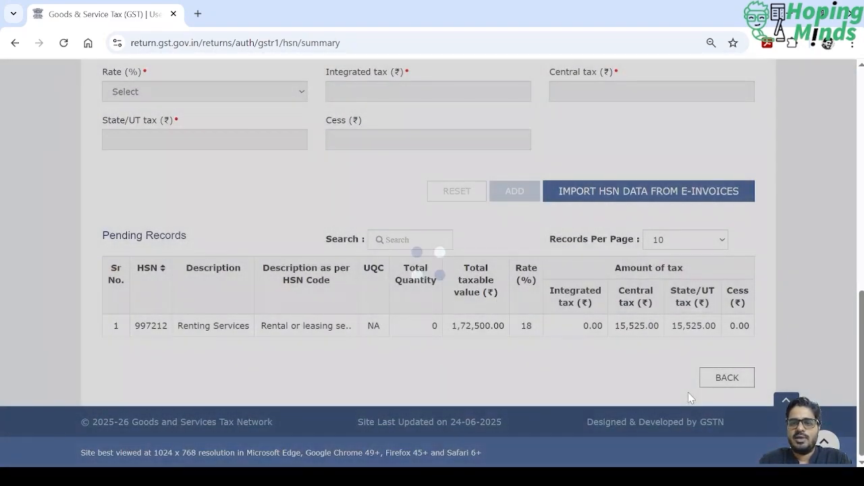
{"action": "left_click", "coordinate": [725, 379]}
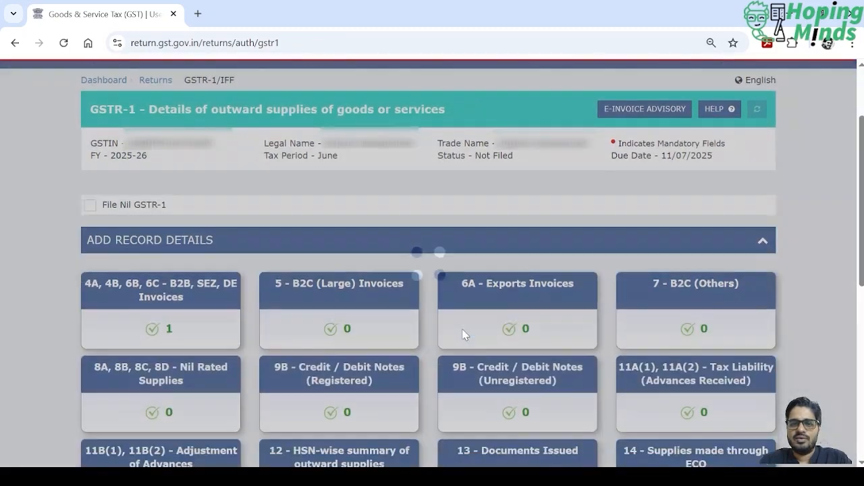
- Open the Documents Issued section and add a document row under invoices for outward supply
{"action": "scroll", "coordinate": [463, 334], "scroll_direction": "down", "scroll_amount": 5}
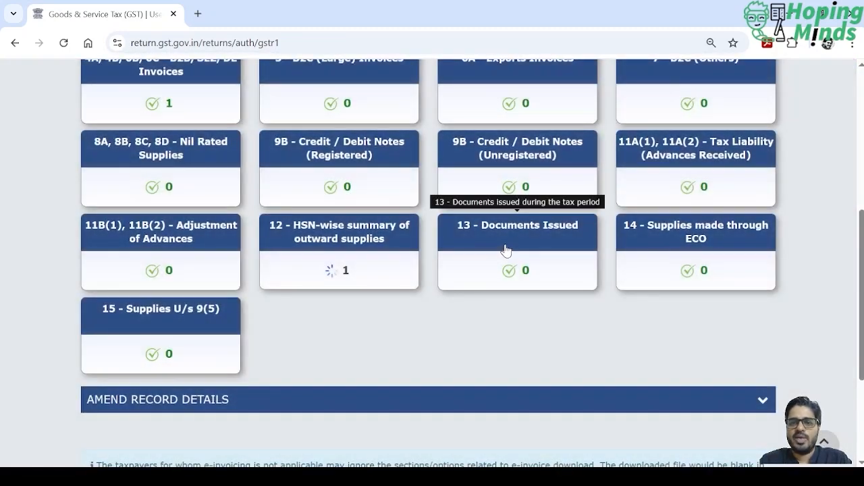
{"action": "left_click", "coordinate": [530, 245]}
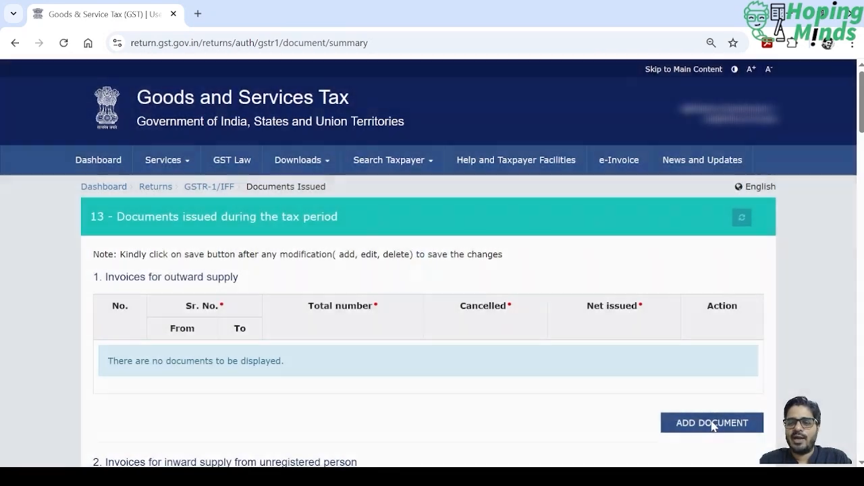
{"action": "left_click", "coordinate": [713, 426]}
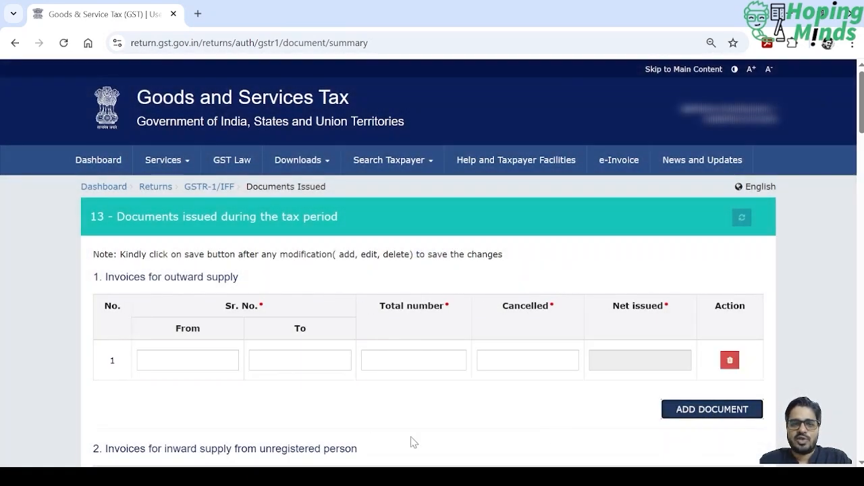
- Fill in the outward supply document row with serial number from 03 to 03, total number 1 and cancelled 0
{"action": "left_click", "coordinate": [218, 360]}
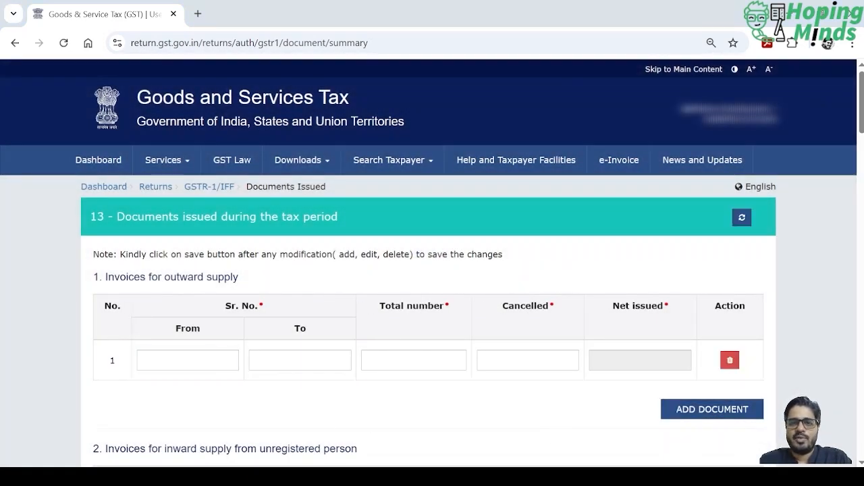
{"action": "type", "text": "03"}
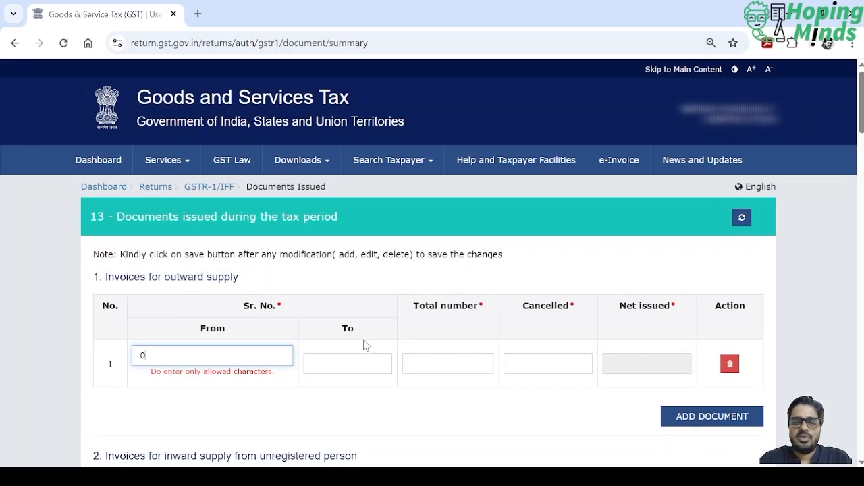
{"action": "key", "text": "Tab"}
{"action": "type", "text": "03"}
{"action": "key", "text": "Tab"}
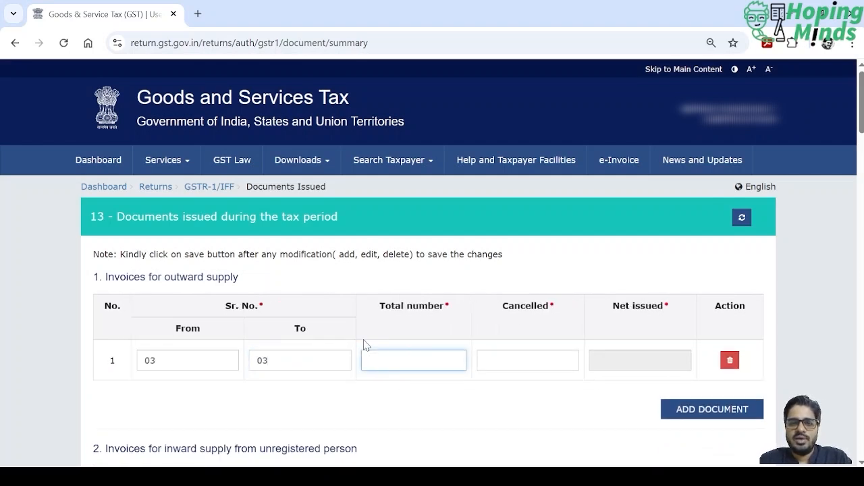
{"action": "type", "text": "1"}
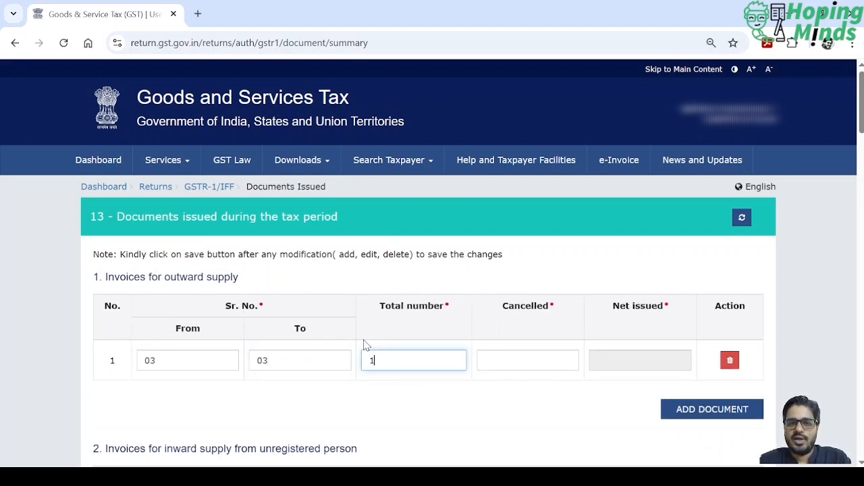
{"action": "key", "text": "Tab"}
{"action": "type", "text": "0"}
{"action": "key", "text": "Tab"}
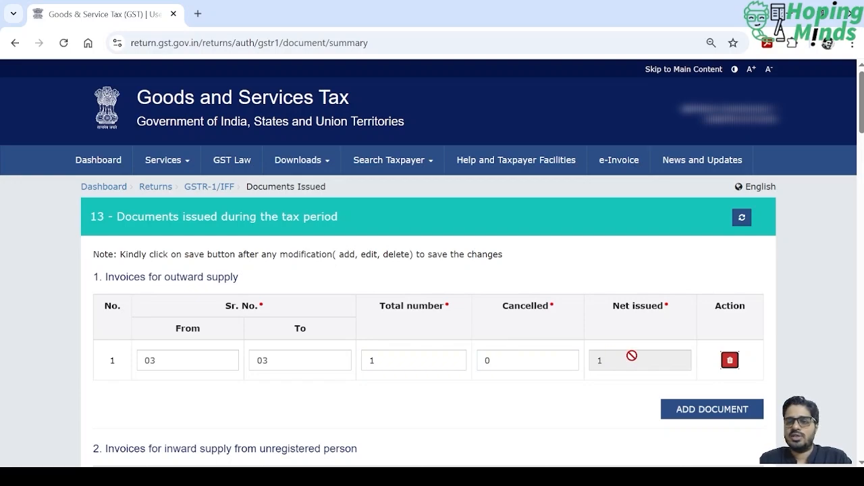
- Save the documents issued details and return to the GSTR-1 record overview
{"action": "scroll", "coordinate": [636, 327], "scroll_direction": "down", "scroll_amount": 12}
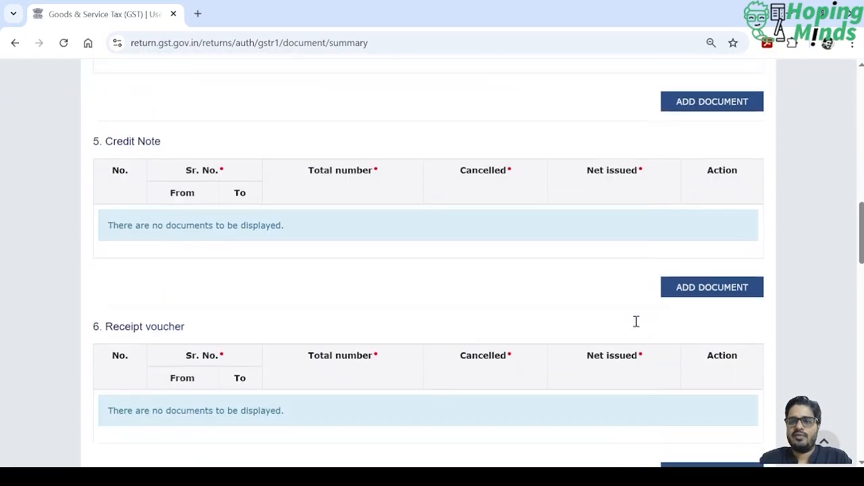
{"action": "scroll", "coordinate": [636, 321], "scroll_direction": "down", "scroll_amount": 15}
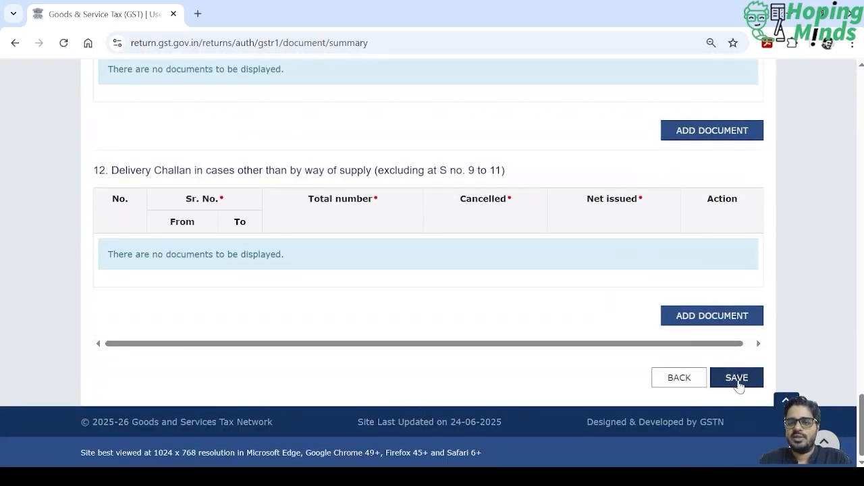
{"action": "left_click", "coordinate": [737, 378]}
{"action": "scroll", "coordinate": [492, 385], "scroll_direction": "down", "scroll_amount": 10}
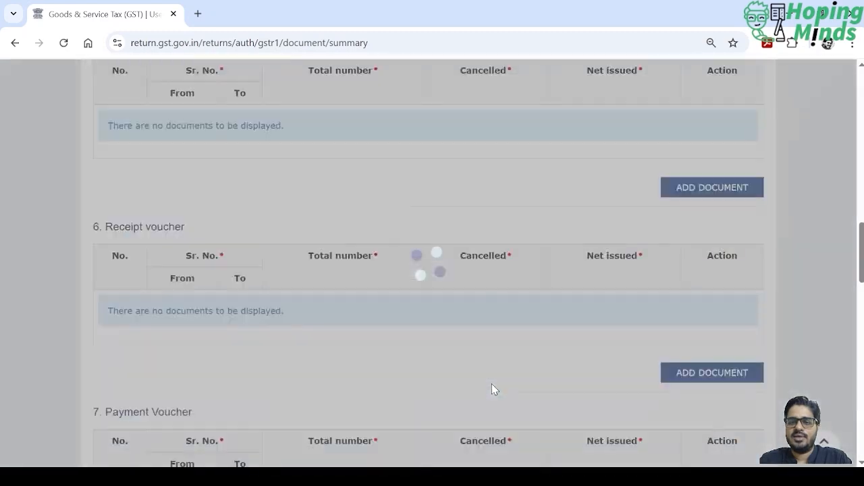
{"action": "scroll", "coordinate": [492, 389], "scroll_direction": "down", "scroll_amount": 15}
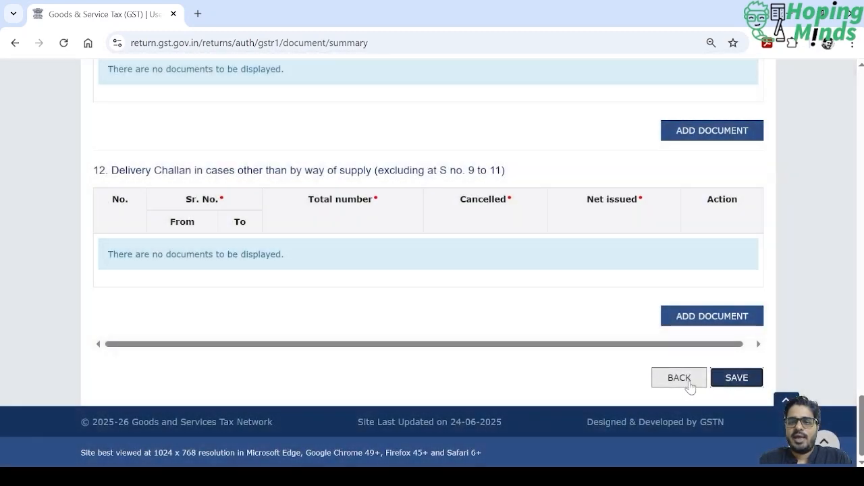
{"action": "left_click", "coordinate": [688, 382]}
- Generate the GSTR-1 summary, refreshing its status, and proceed to the consolidated file/summary page
{"action": "scroll", "coordinate": [751, 358], "scroll_direction": "down", "scroll_amount": 3}
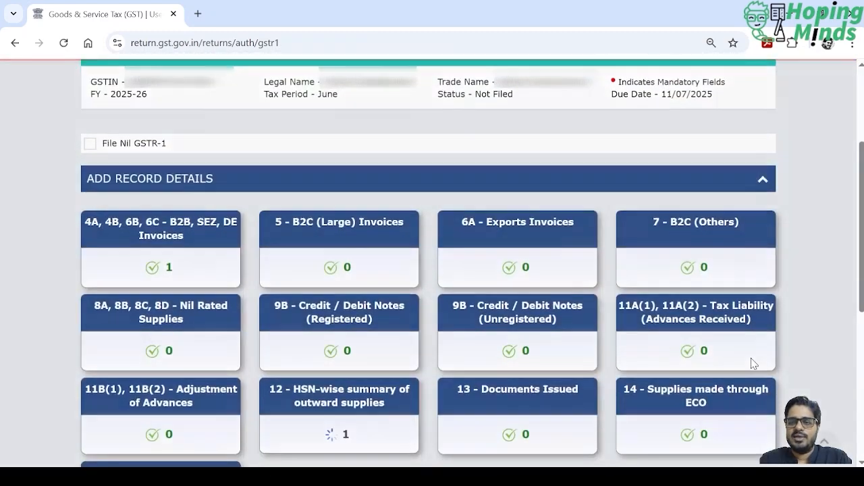
{"action": "scroll", "coordinate": [754, 363], "scroll_direction": "down", "scroll_amount": 5}
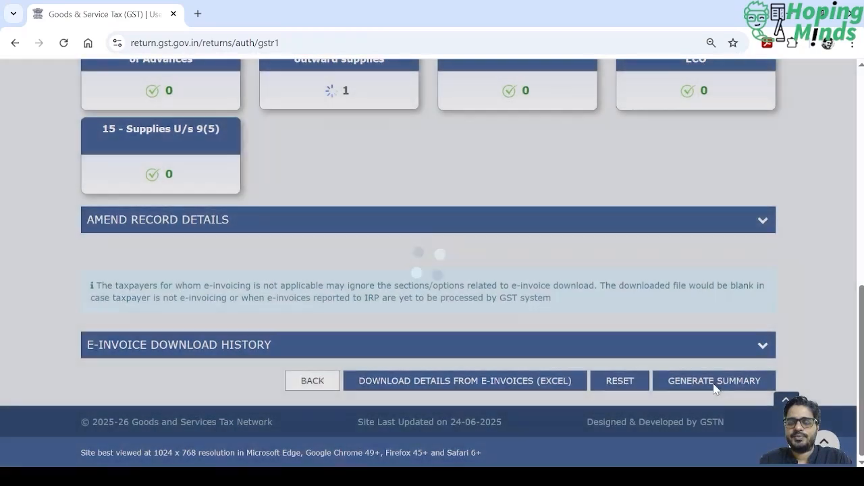
{"action": "left_click", "coordinate": [713, 386]}
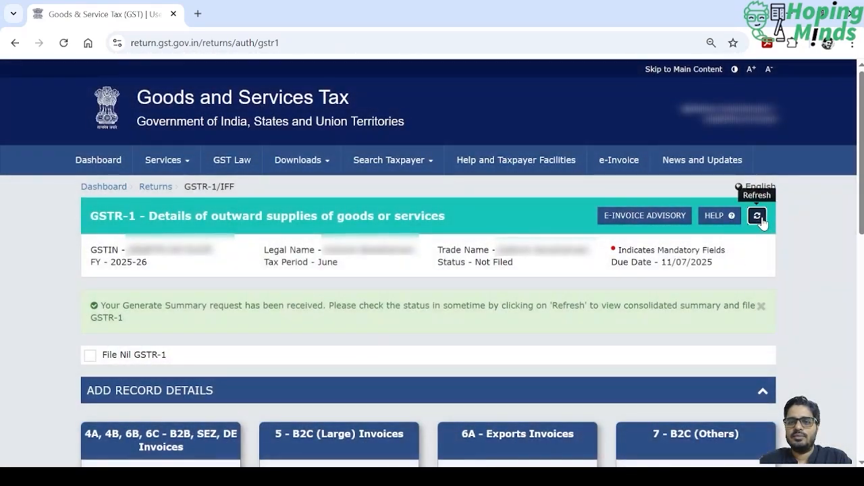
{"action": "left_click", "coordinate": [758, 216]}
{"action": "scroll", "coordinate": [716, 319], "scroll_direction": "down", "scroll_amount": 10}
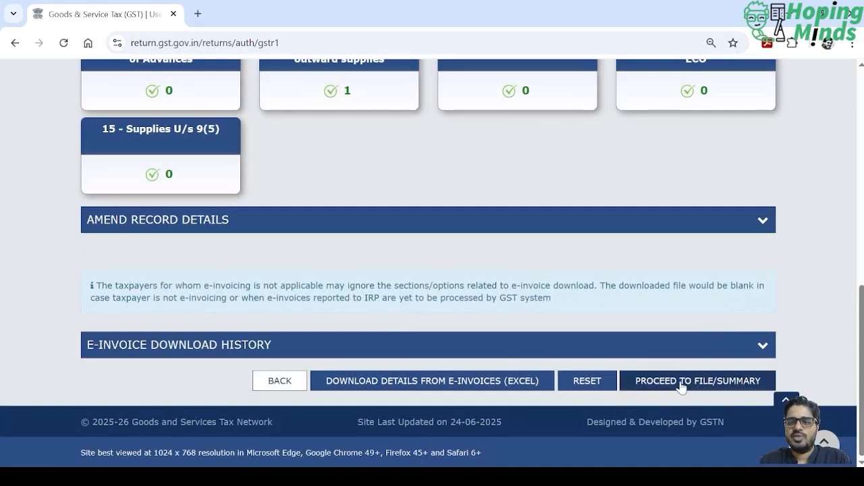
{"action": "left_click", "coordinate": [682, 384]}
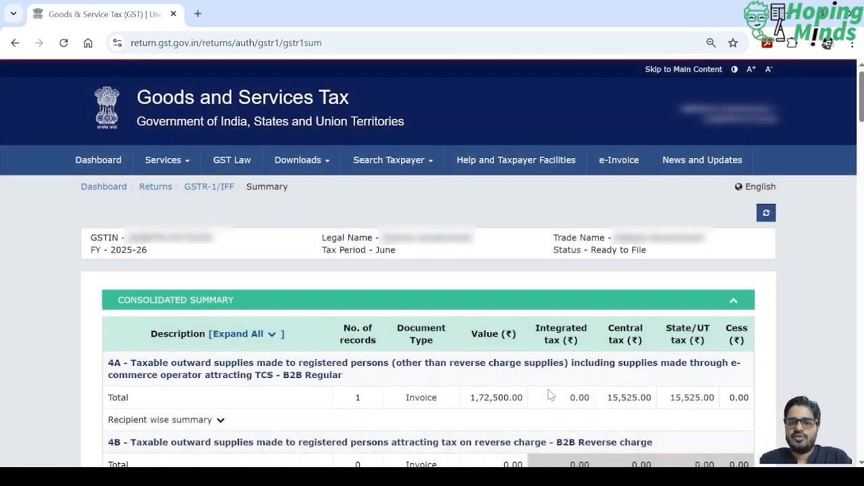
- Check the consolidated summary down to the total liability, and start filing the statement with the truthfulness declaration accepted
{"action": "scroll", "coordinate": [548, 395], "scroll_direction": "down", "scroll_amount": 5}
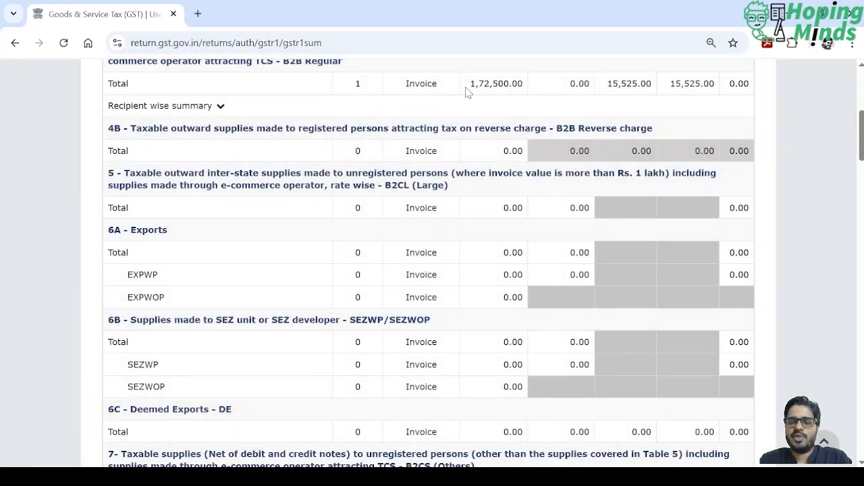
{"action": "scroll", "coordinate": [489, 89], "scroll_direction": "up", "scroll_amount": 1}
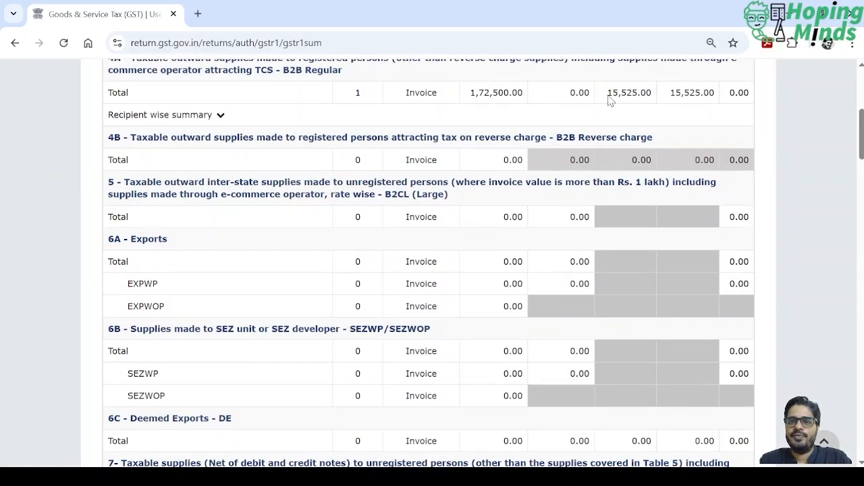
{"action": "scroll", "coordinate": [511, 271], "scroll_direction": "down", "scroll_amount": 9}
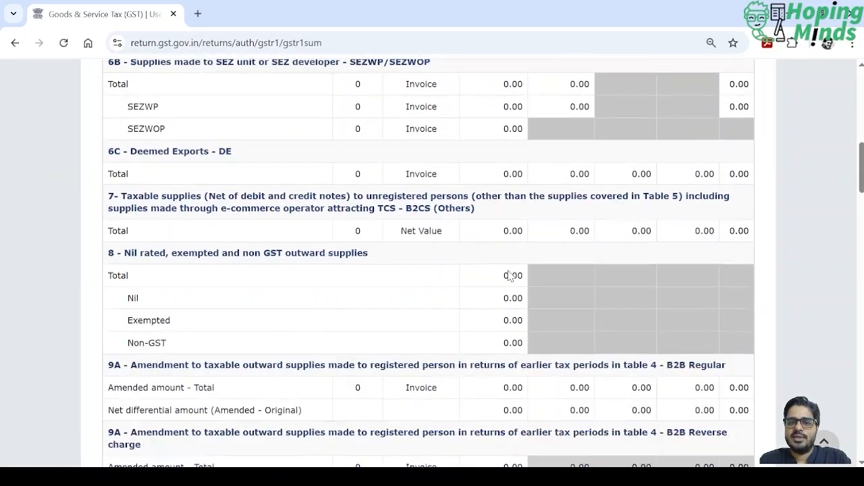
{"action": "scroll", "coordinate": [509, 271], "scroll_direction": "down", "scroll_amount": 12}
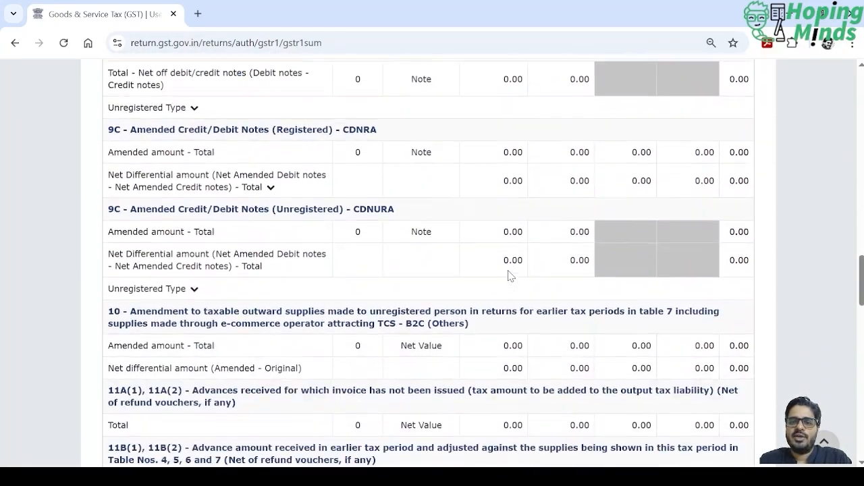
{"action": "scroll", "coordinate": [509, 272], "scroll_direction": "down", "scroll_amount": 3}
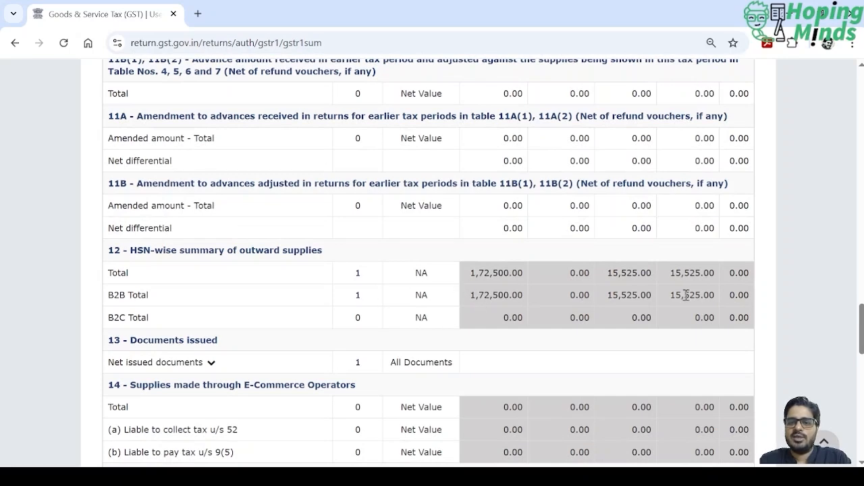
{"action": "scroll", "coordinate": [602, 289], "scroll_direction": "down", "scroll_amount": 11}
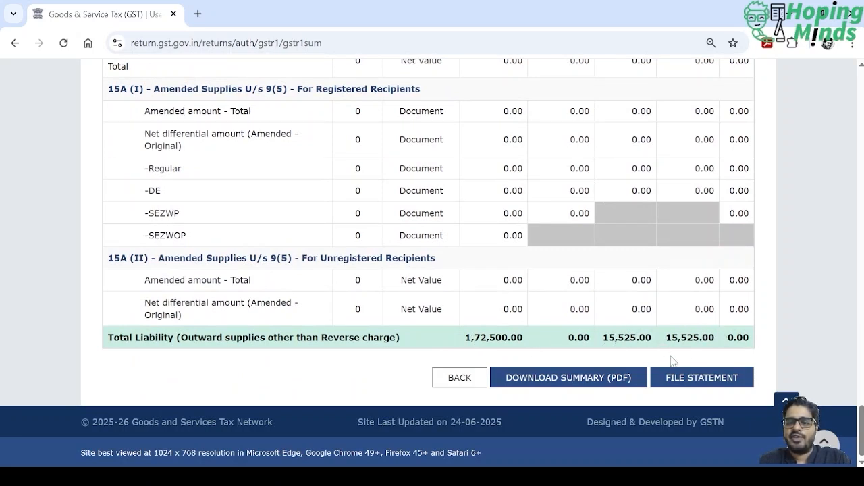
{"action": "left_click", "coordinate": [687, 382]}
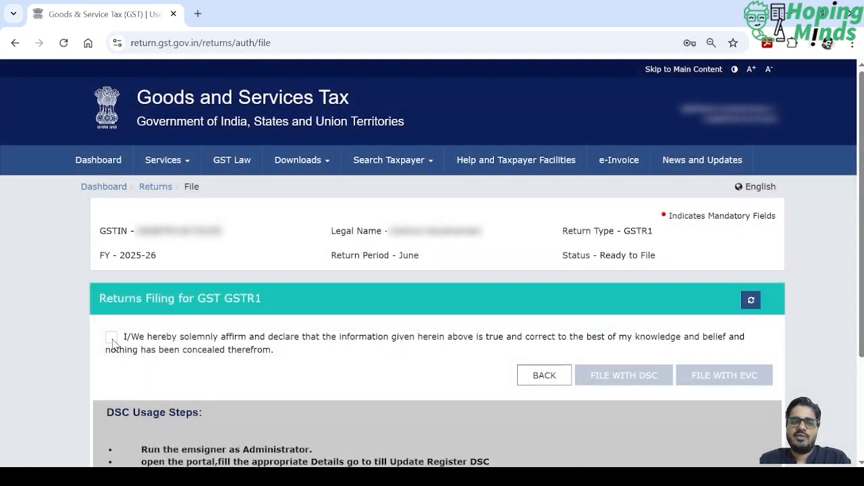
{"action": "left_click", "coordinate": [111, 337]}
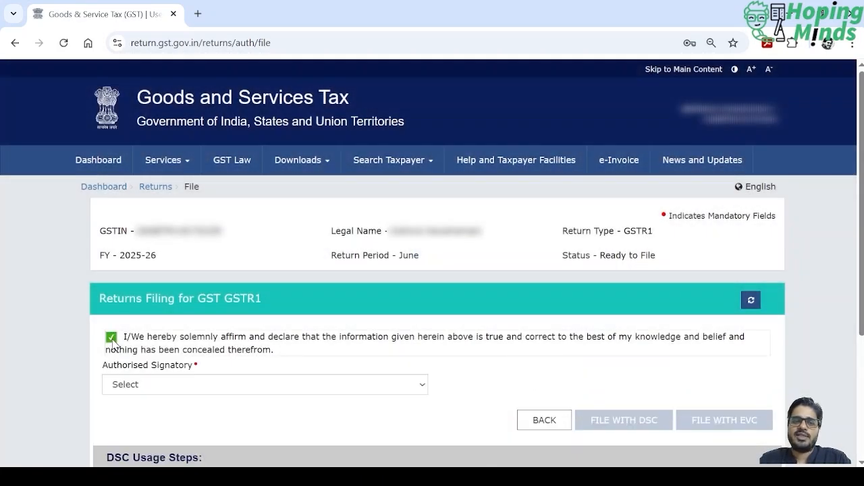